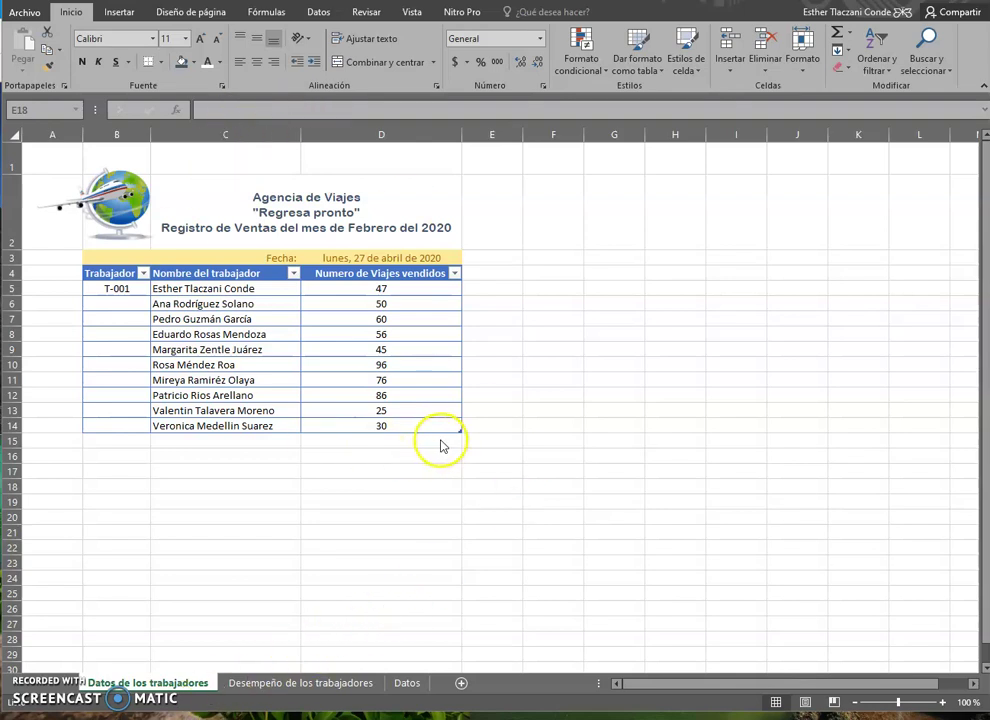
Step: Examine the sales table's headers Trabajador, Nombre del trabajador and Numero de Viajes vendidos and the data beneath them
click(116, 274)
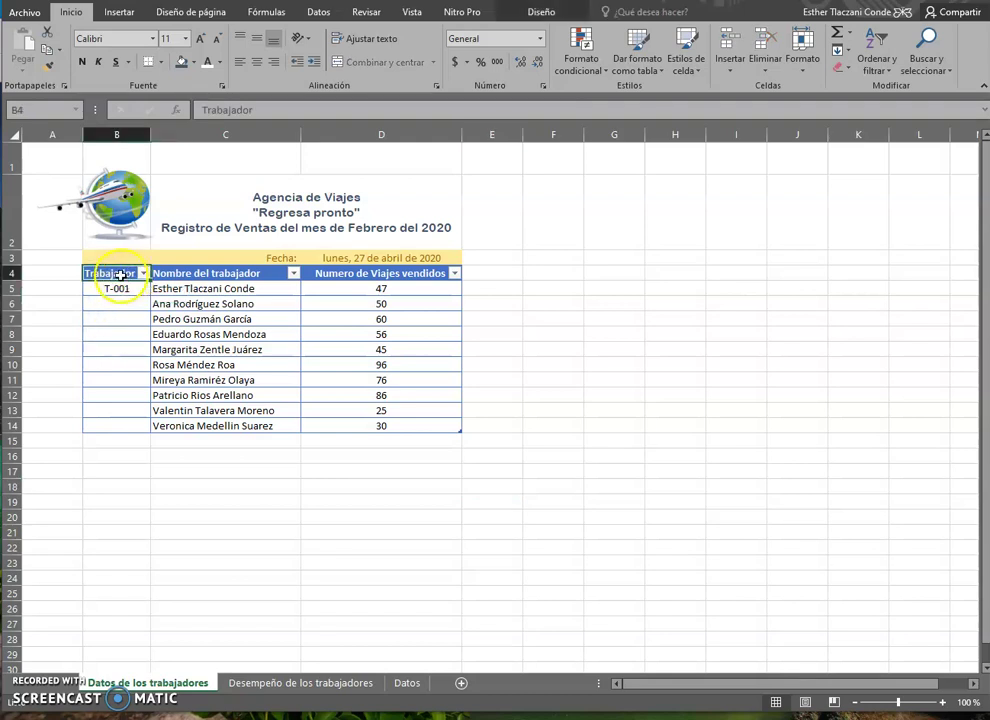
click(190, 274)
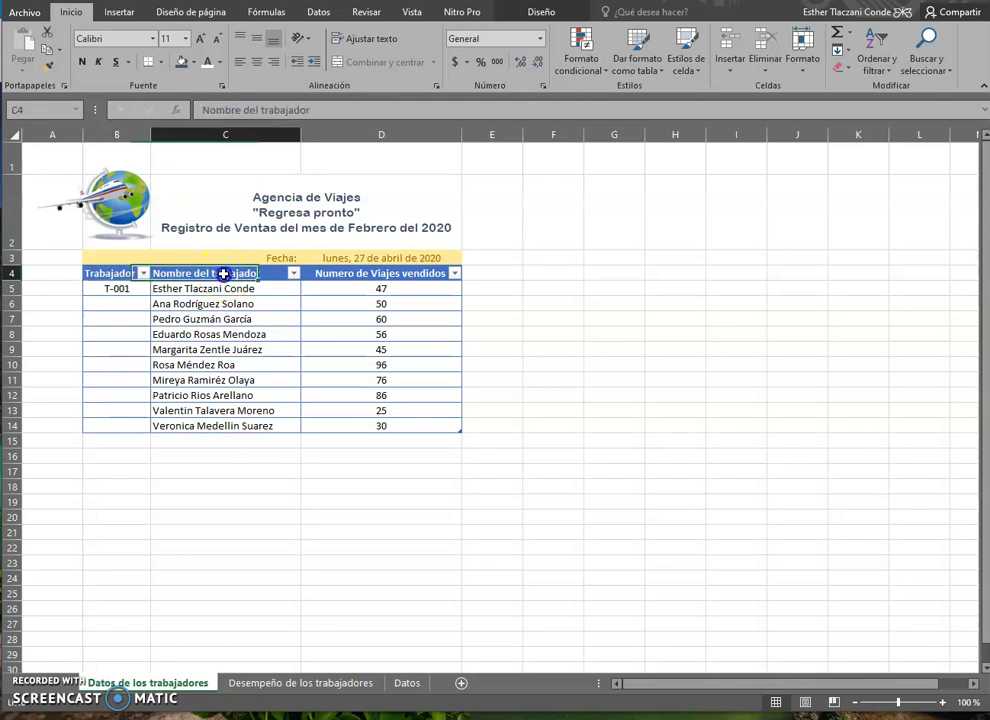
click(332, 276)
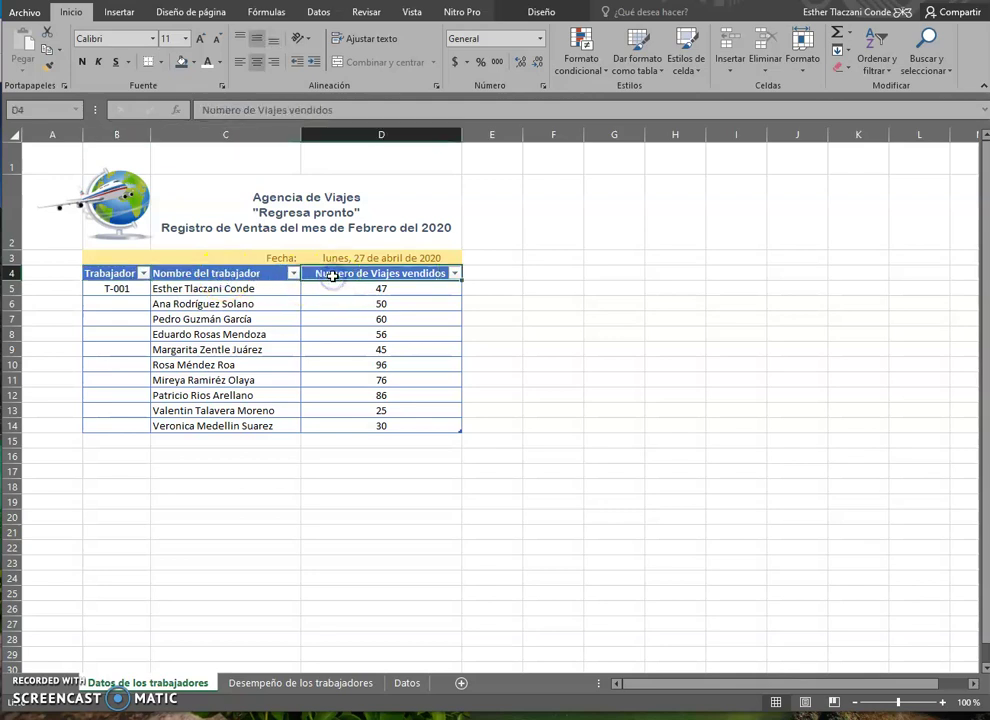
click(116, 273)
click(272, 275)
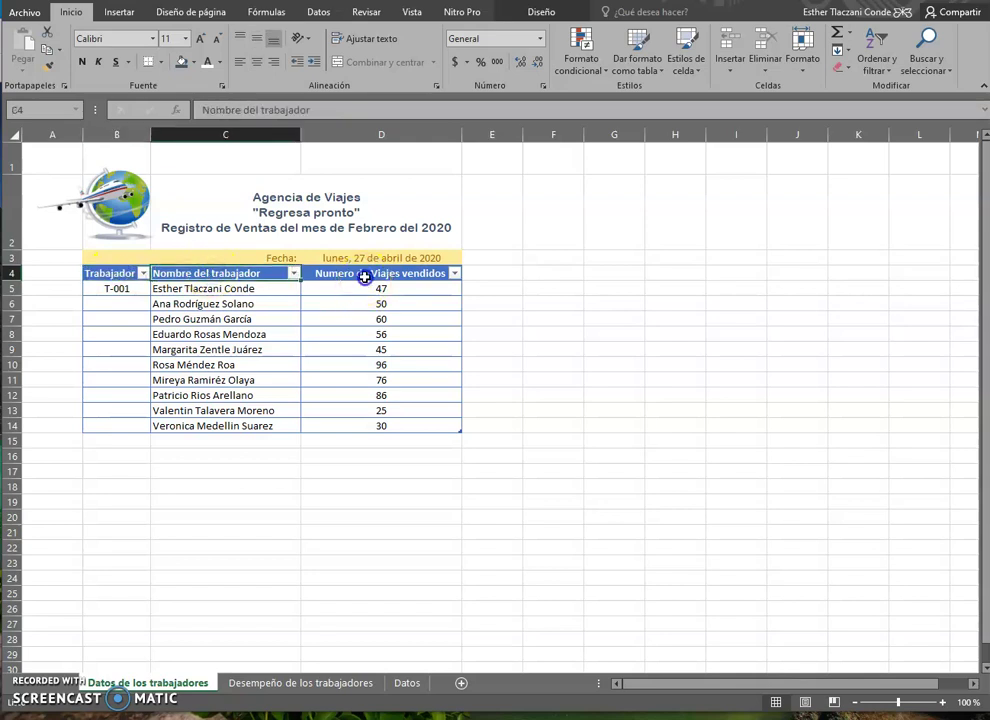
click(424, 274)
drag(133, 292, 146, 400)
drag(243, 290, 250, 410)
drag(360, 302, 351, 404)
click(205, 381)
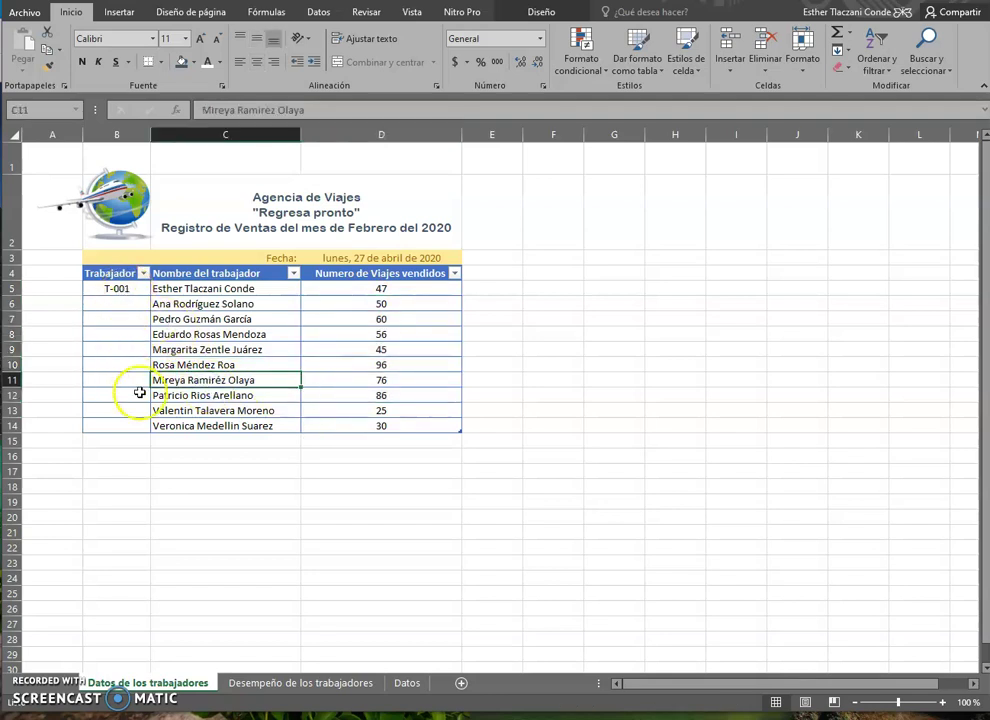
click(190, 336)
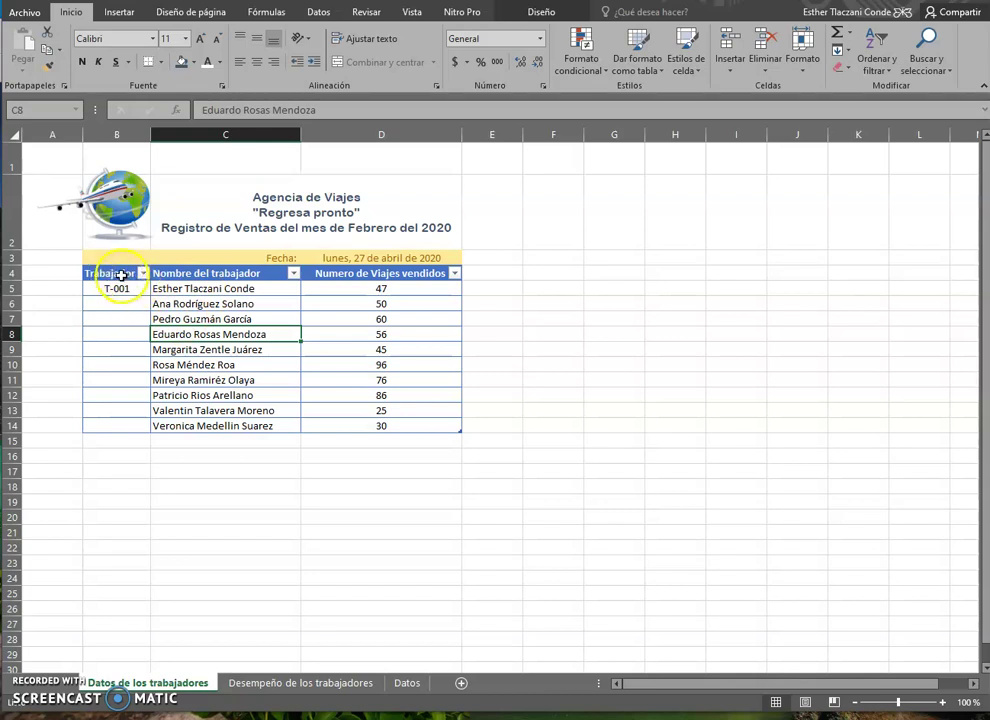
Step: Browse the table styles offered for the range B4:D14 without applying one
drag(124, 274, 355, 422)
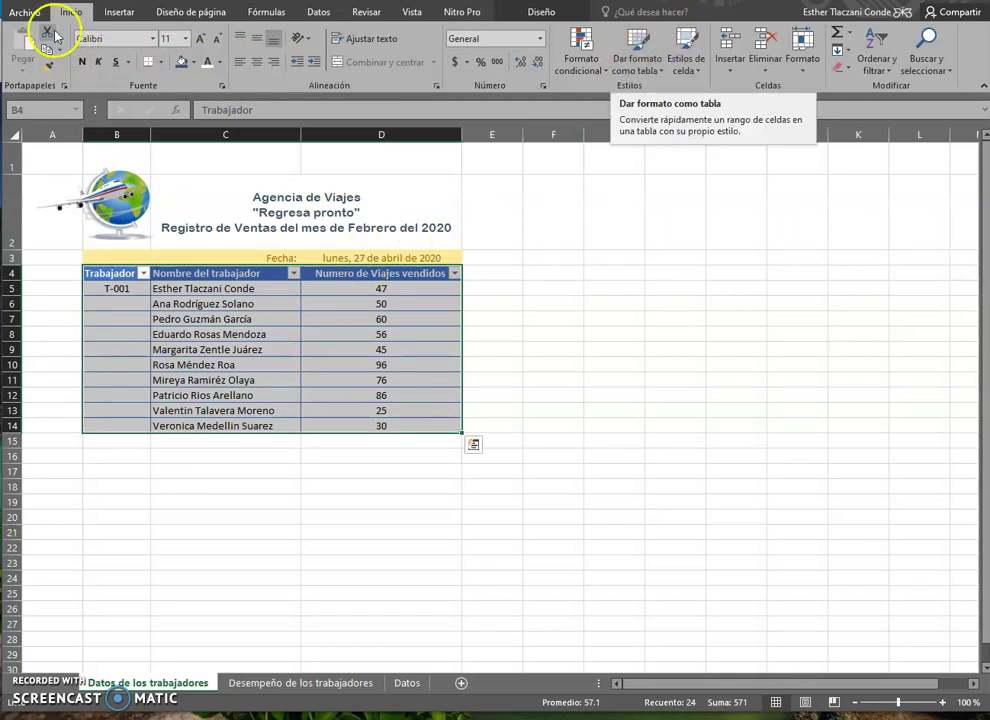
click(631, 66)
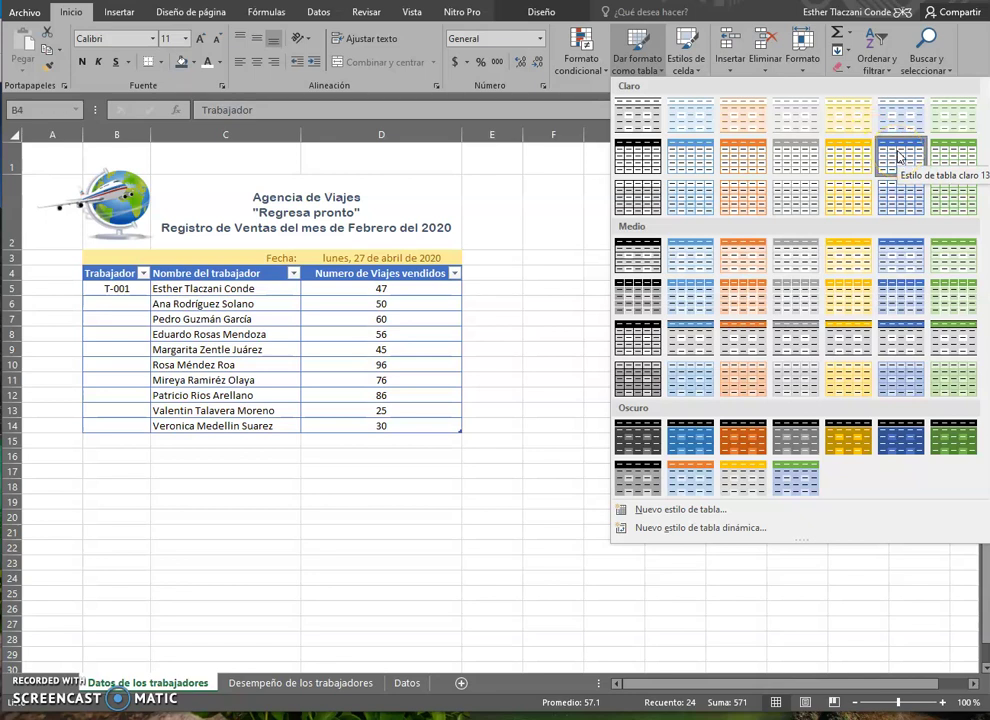
click(156, 364)
click(146, 349)
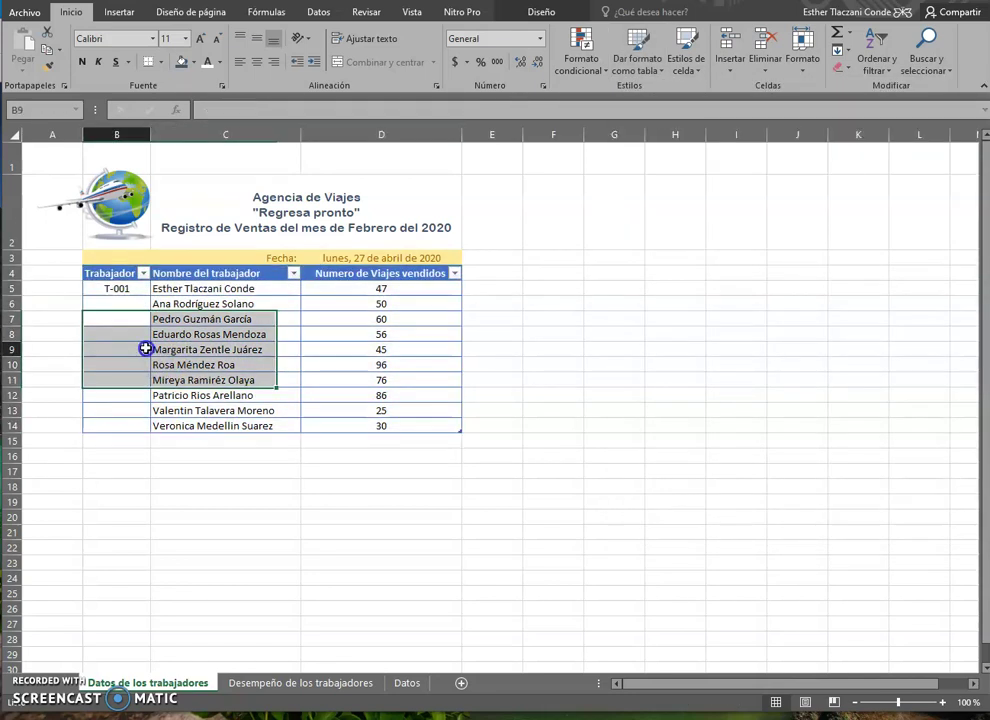
Step: Fill the Trabajador column down from T-001 in B5 to B14 as a series and review the fill options
click(125, 289)
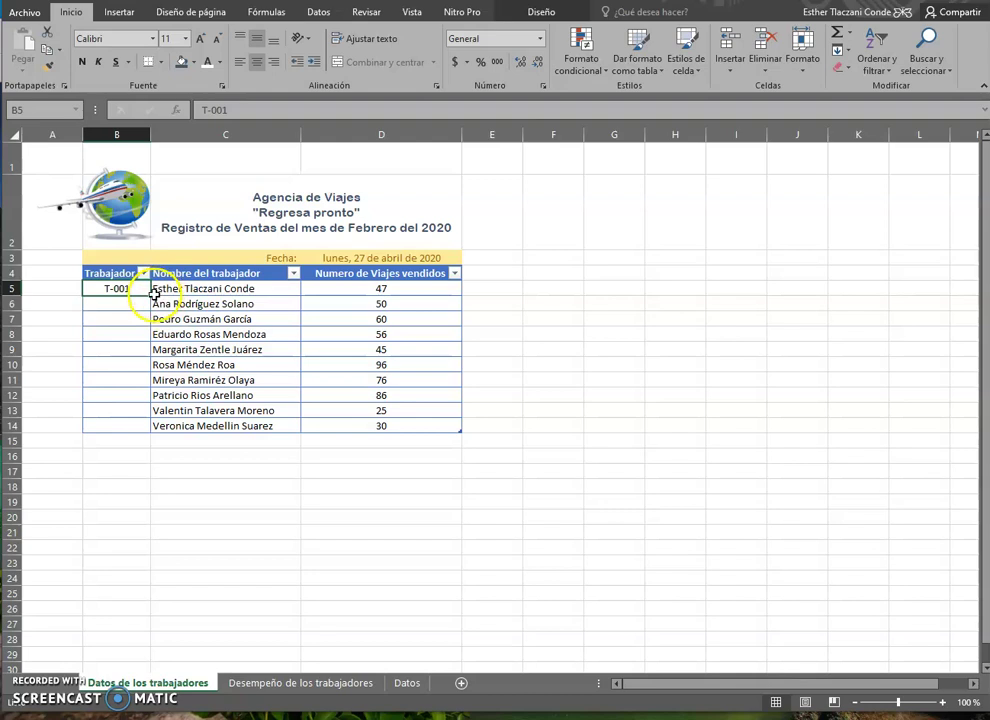
double_click(152, 294)
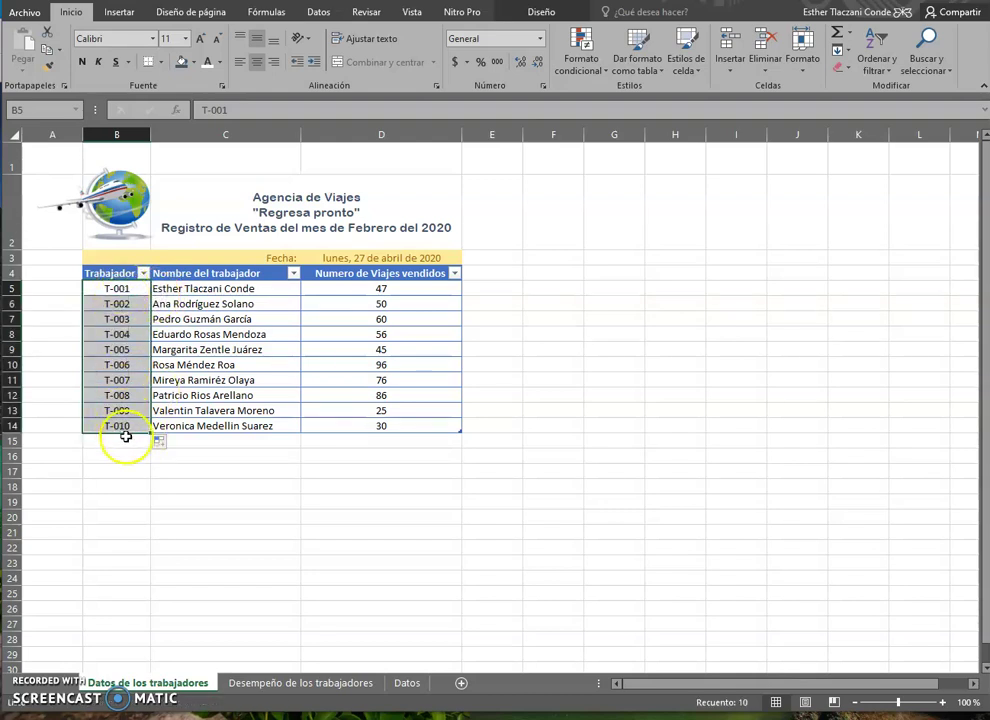
click(158, 443)
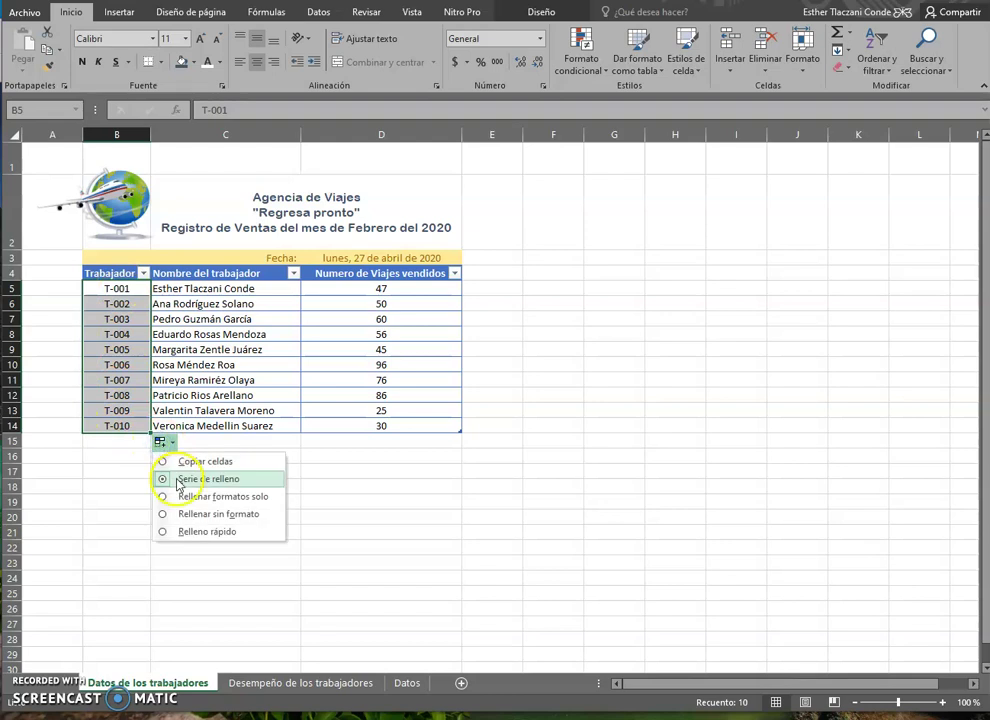
click(192, 334)
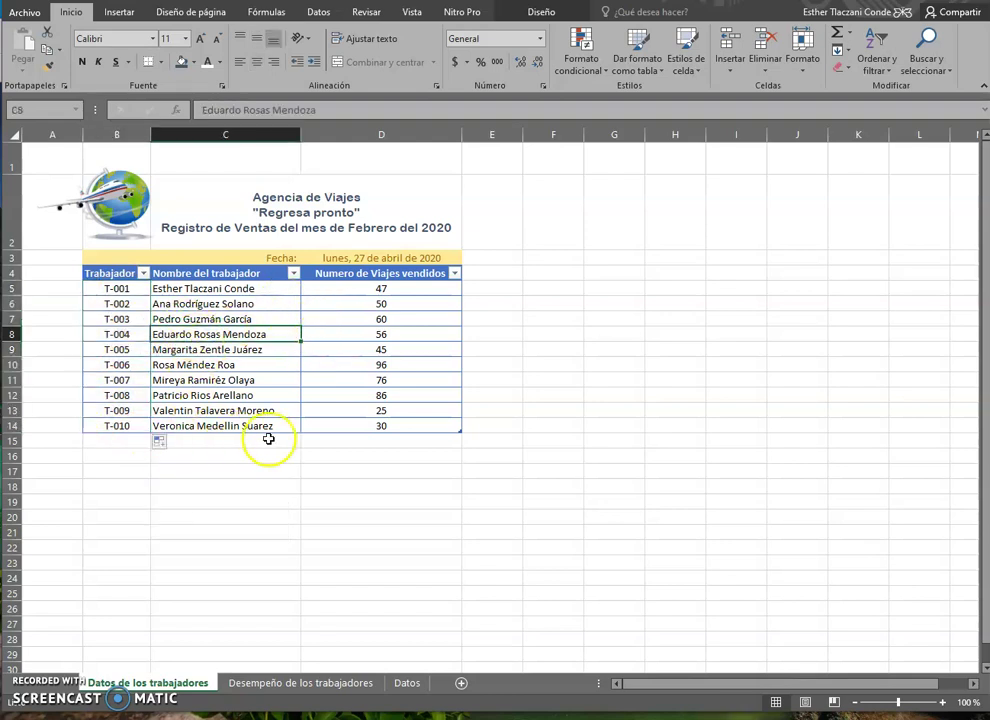
Step: Switch to the browser, check the Pixabay license terms of the airplane-and-globe image used as the logo, and return to the workbook
click(113, 220)
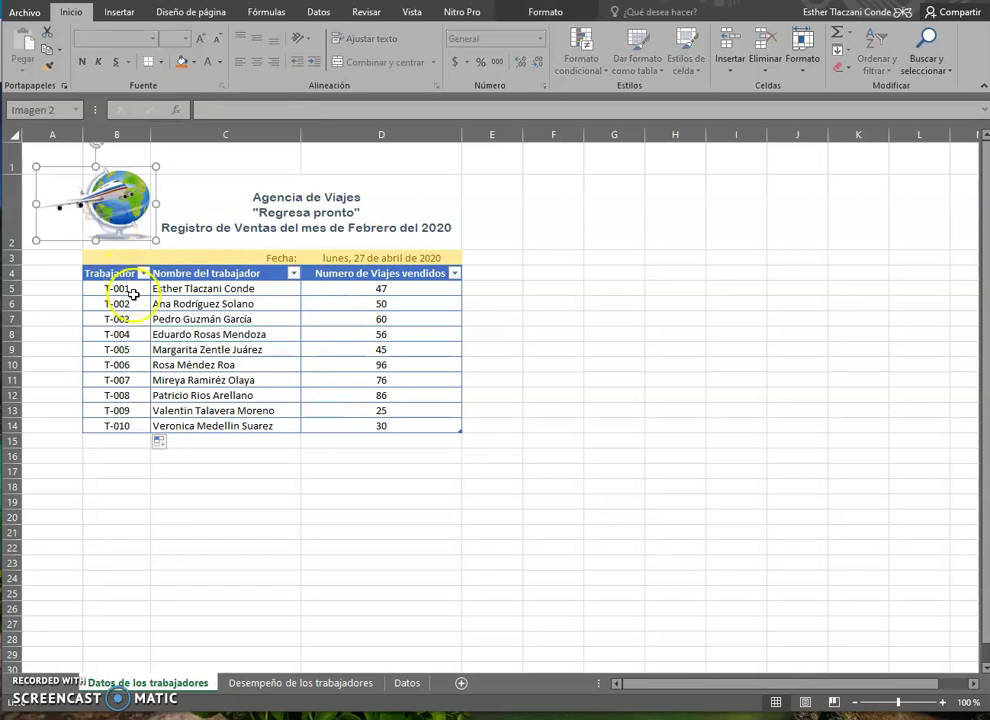
click(148, 195)
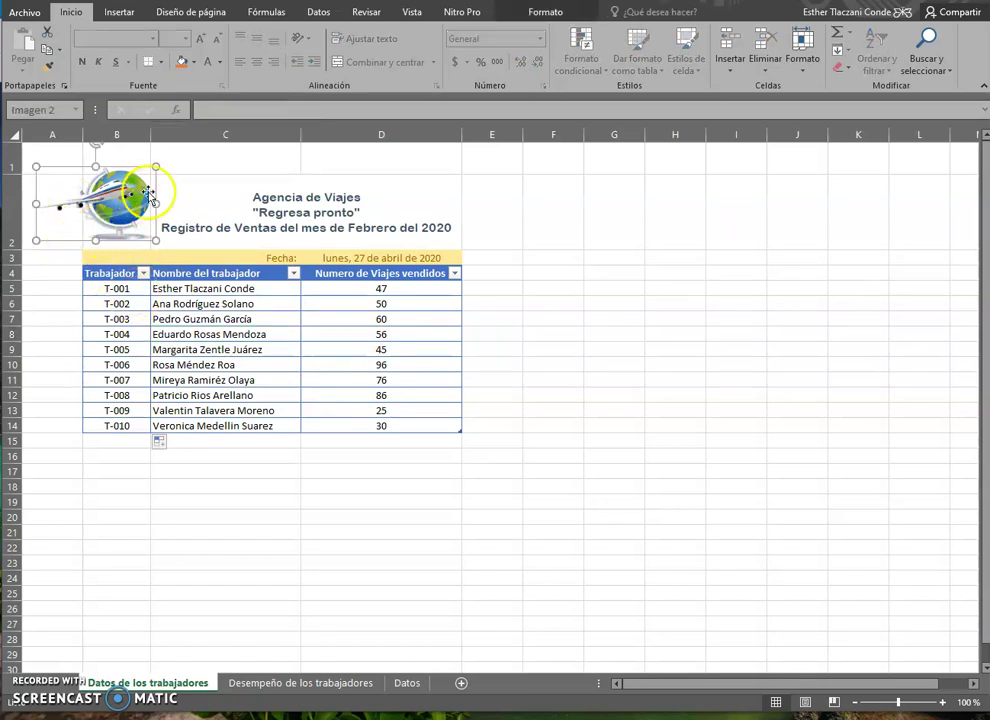
key(alt+Tab)
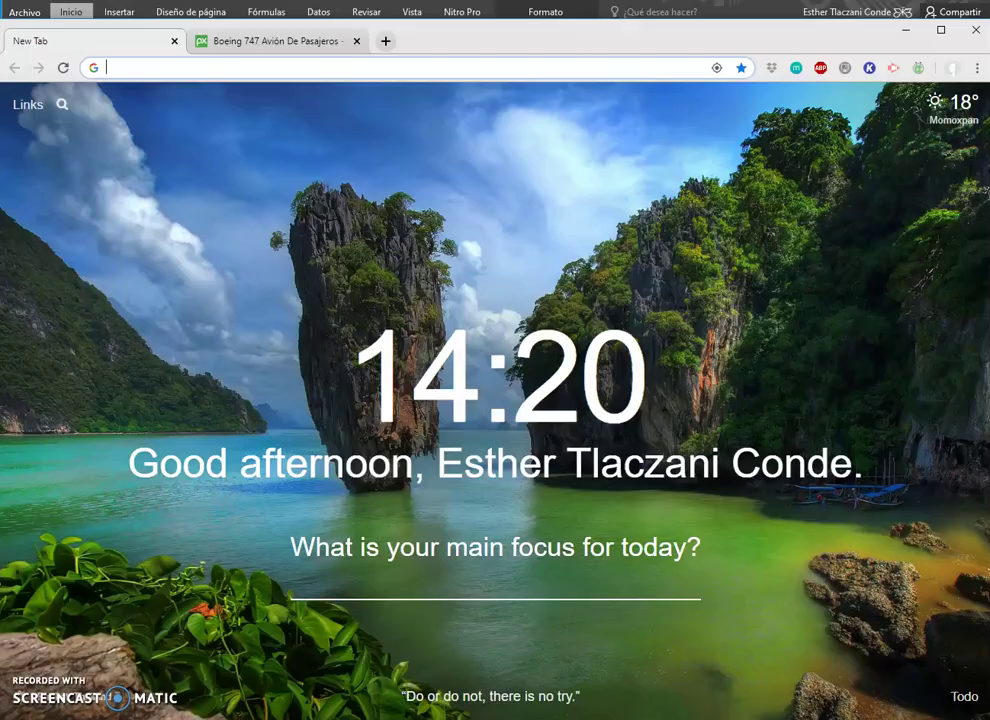
click(290, 70)
click(287, 44)
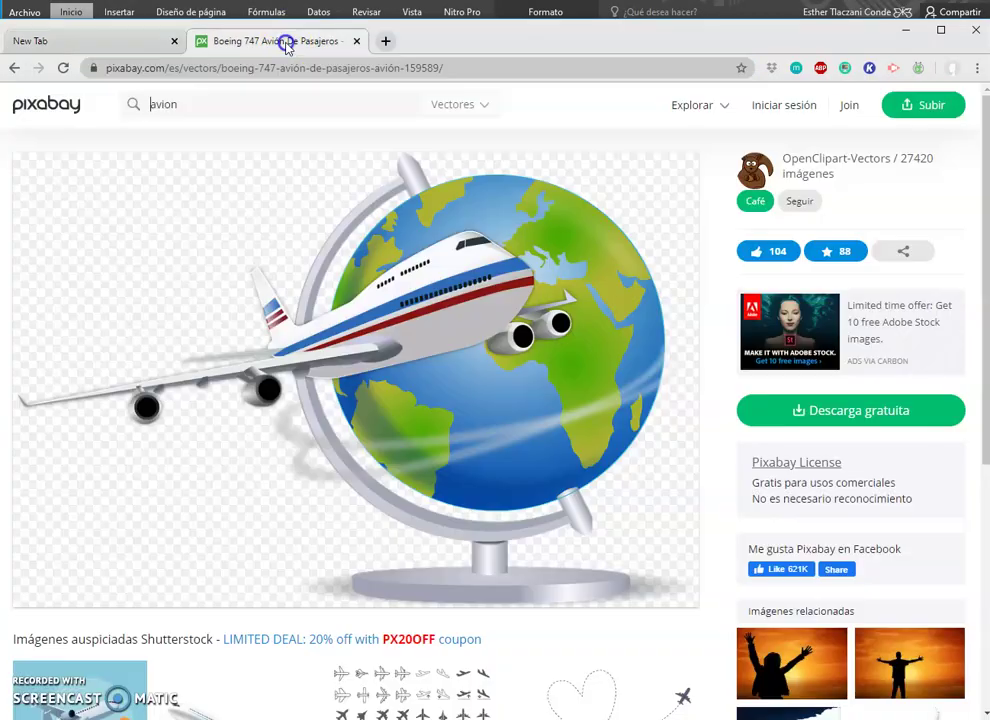
click(380, 139)
drag(755, 482, 901, 492)
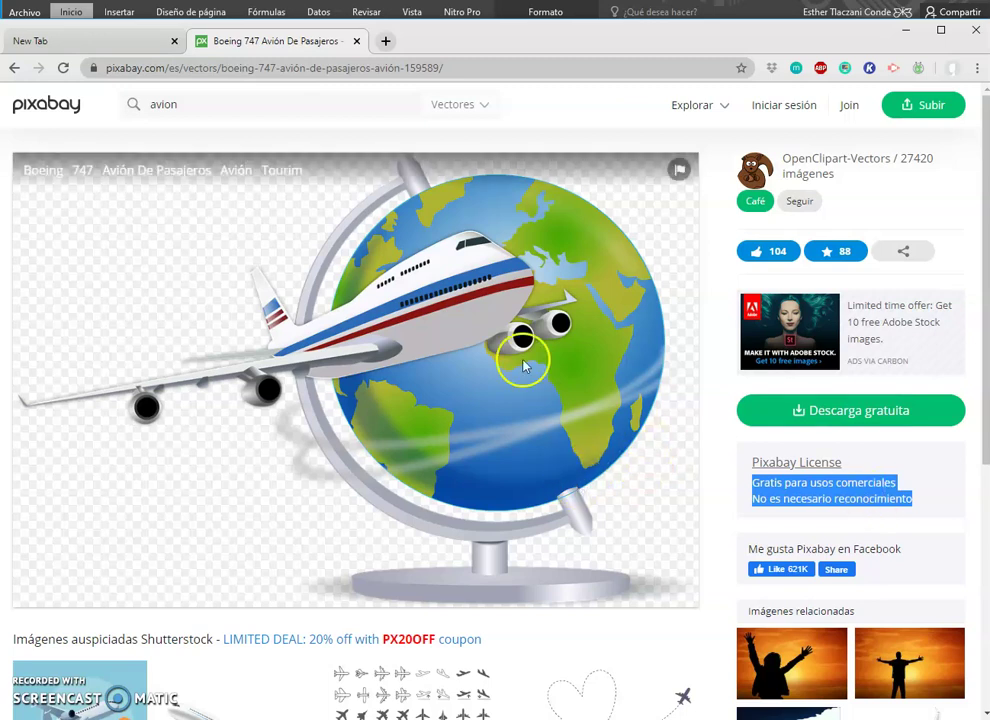
click(400, 718)
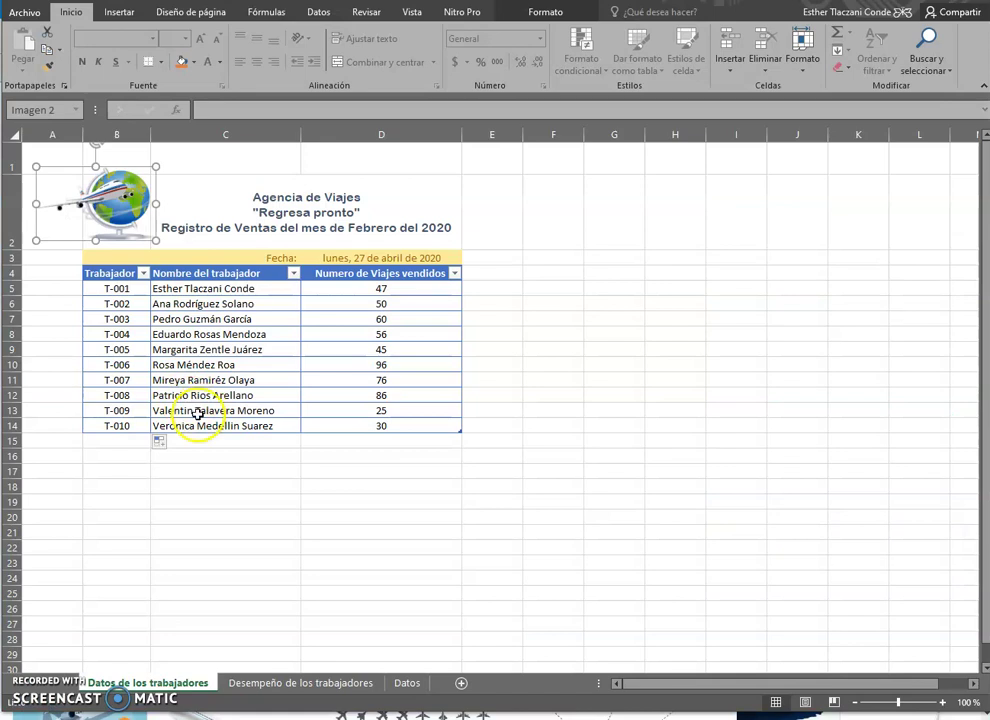
Step: Inspect the title and Fecha cells above the table and open the Datos de los trabajadores sheet's name for editing
click(286, 214)
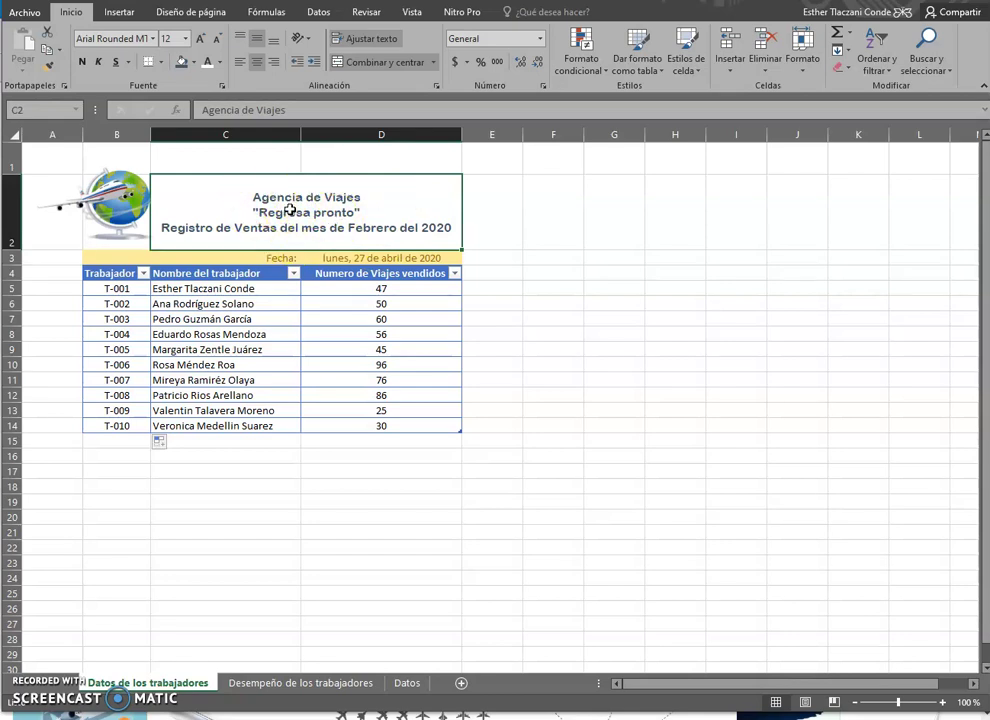
click(267, 257)
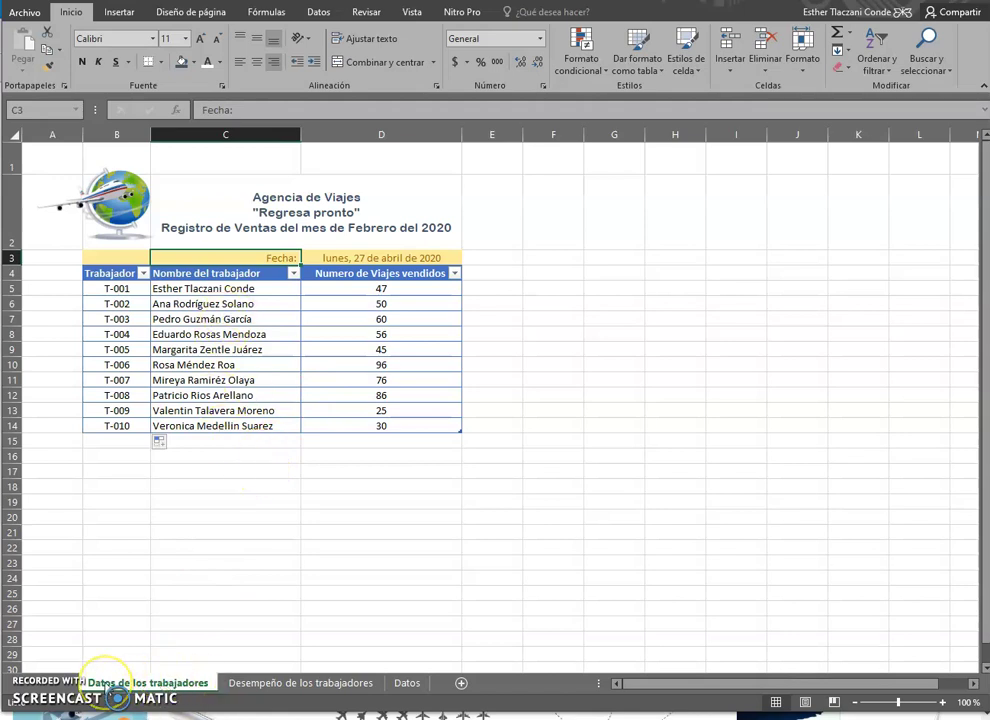
right_click(110, 683)
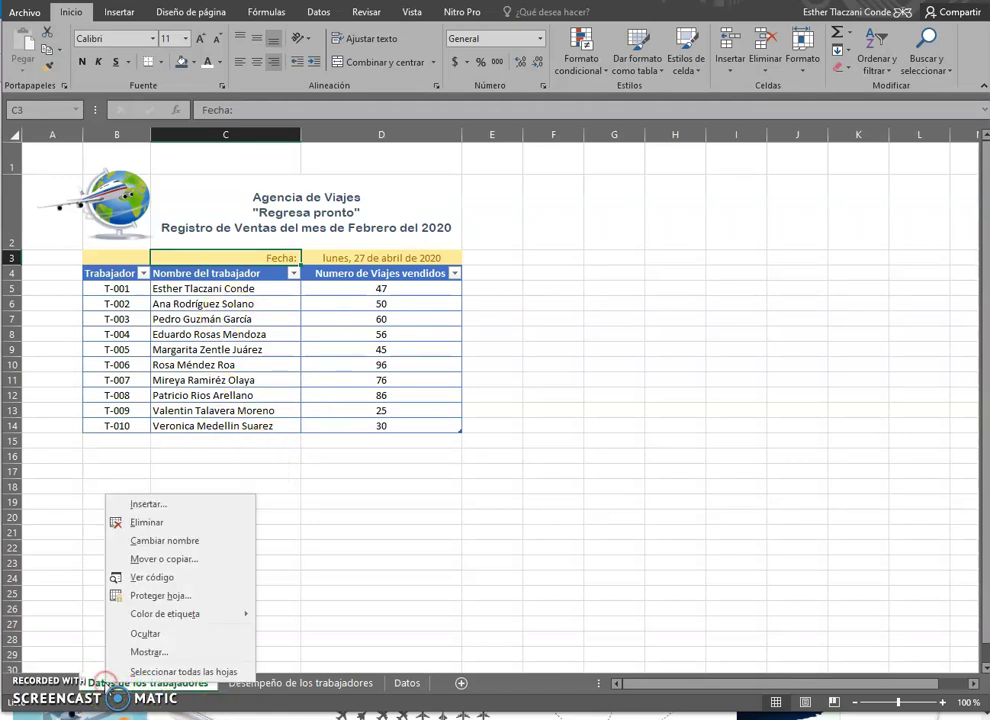
click(199, 541)
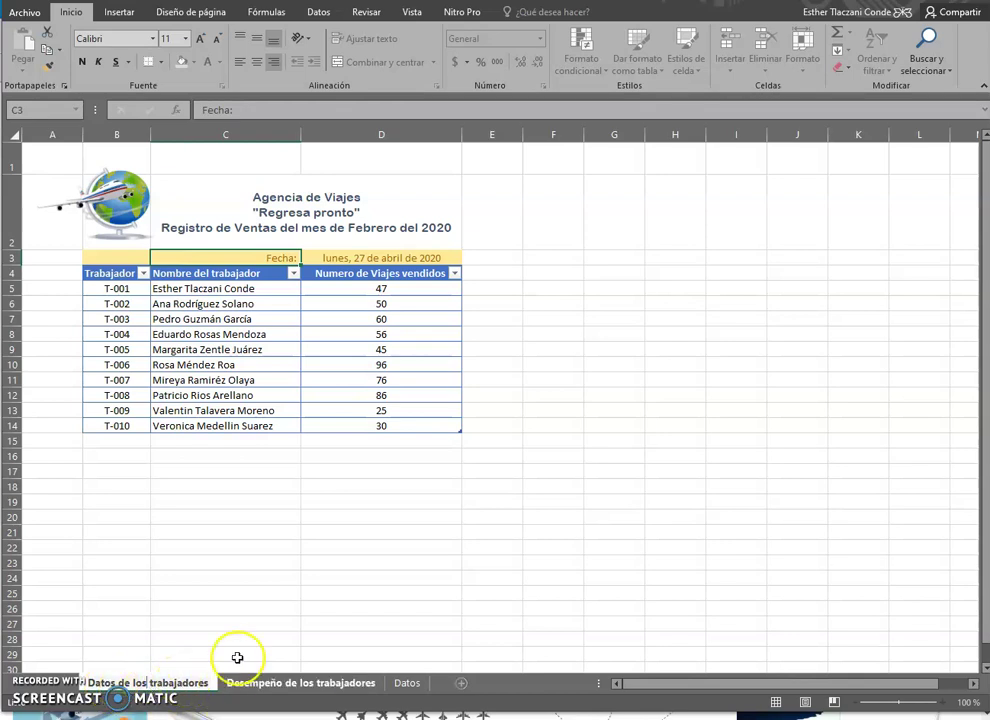
Step: Examine the Desempeño de los trabajadores sheet's heading in B3 and its labels Trabajador, Nombre del Trabajador and Número de Ventas
right_click(288, 687)
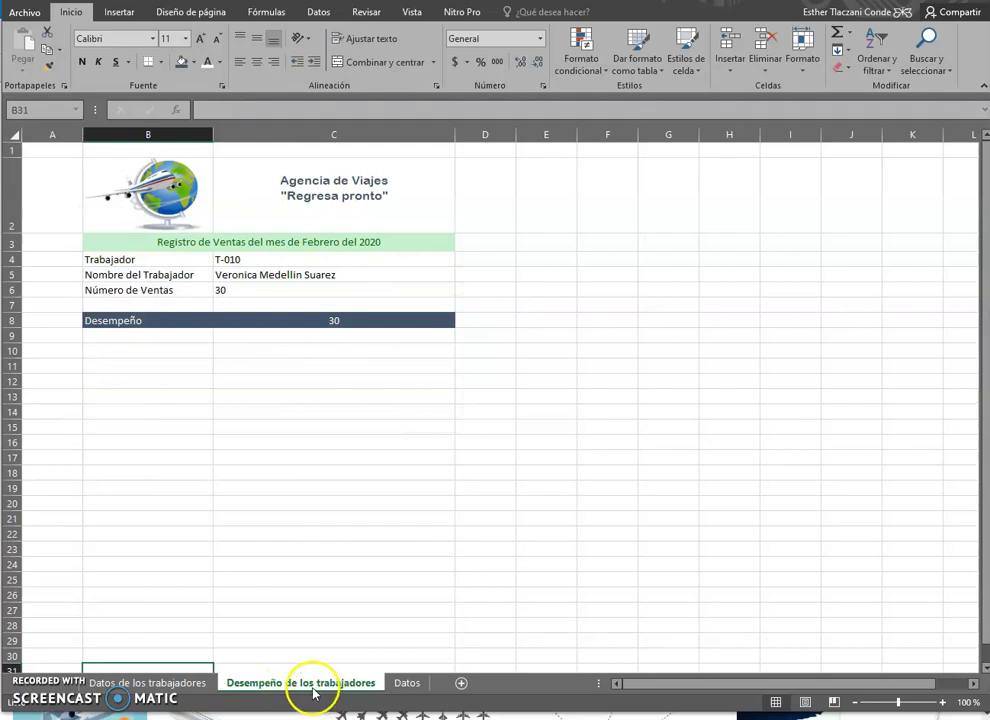
click(117, 488)
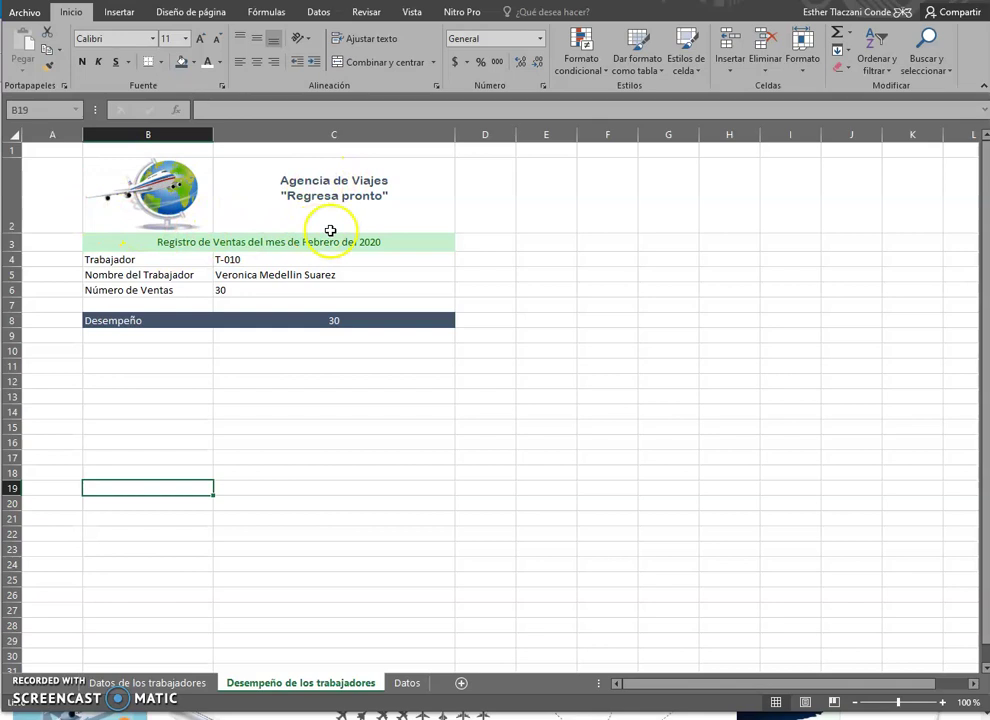
click(185, 245)
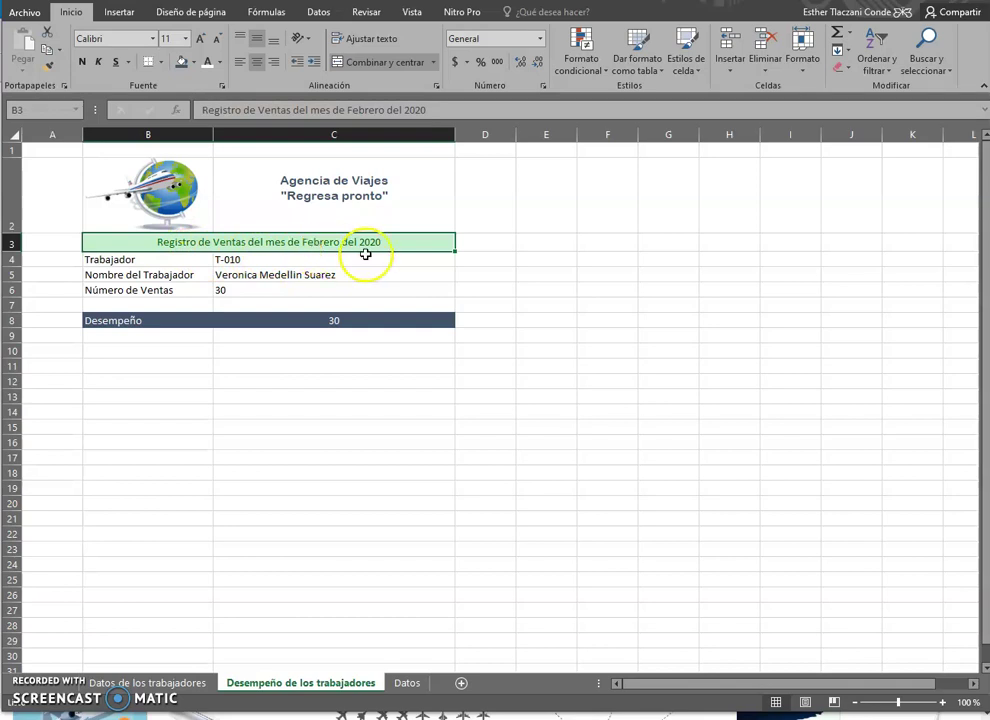
click(128, 261)
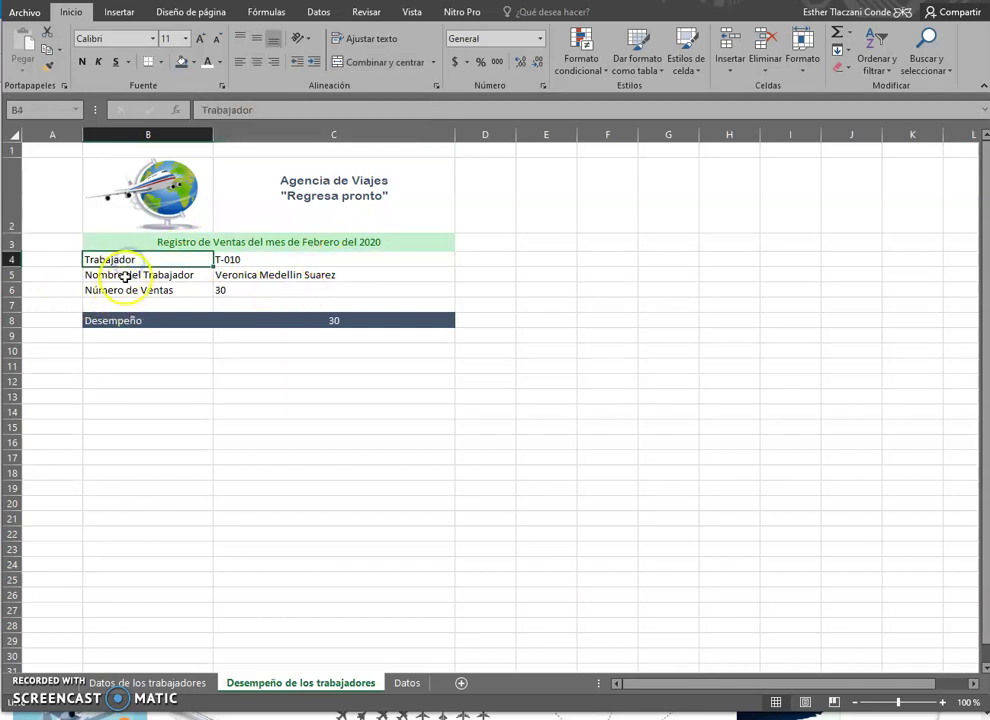
click(126, 272)
click(128, 260)
click(134, 276)
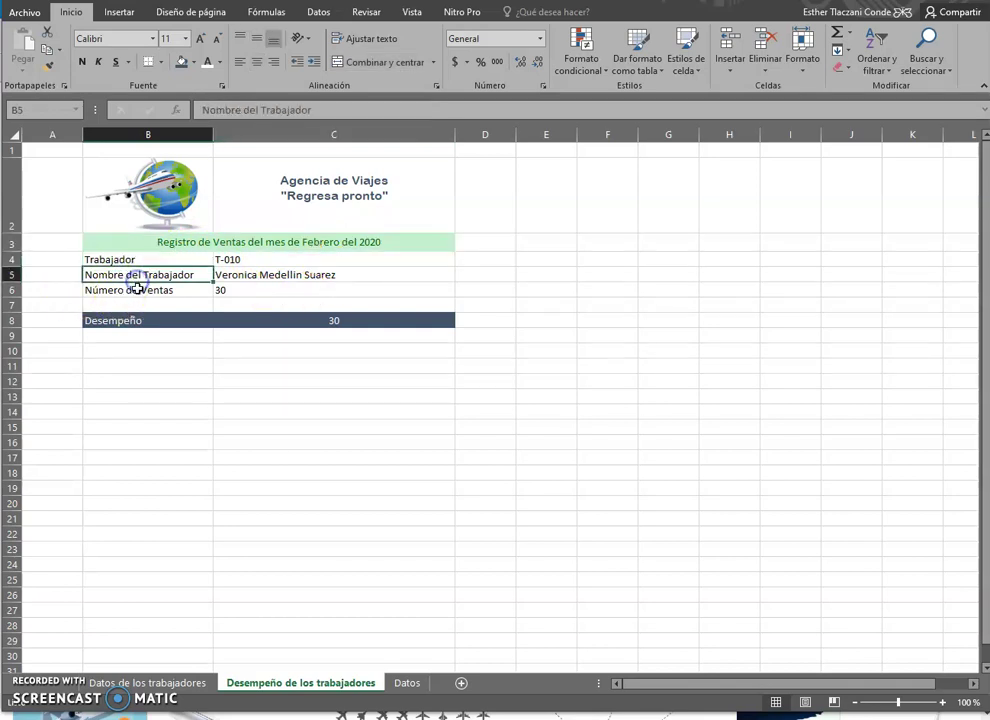
click(136, 291)
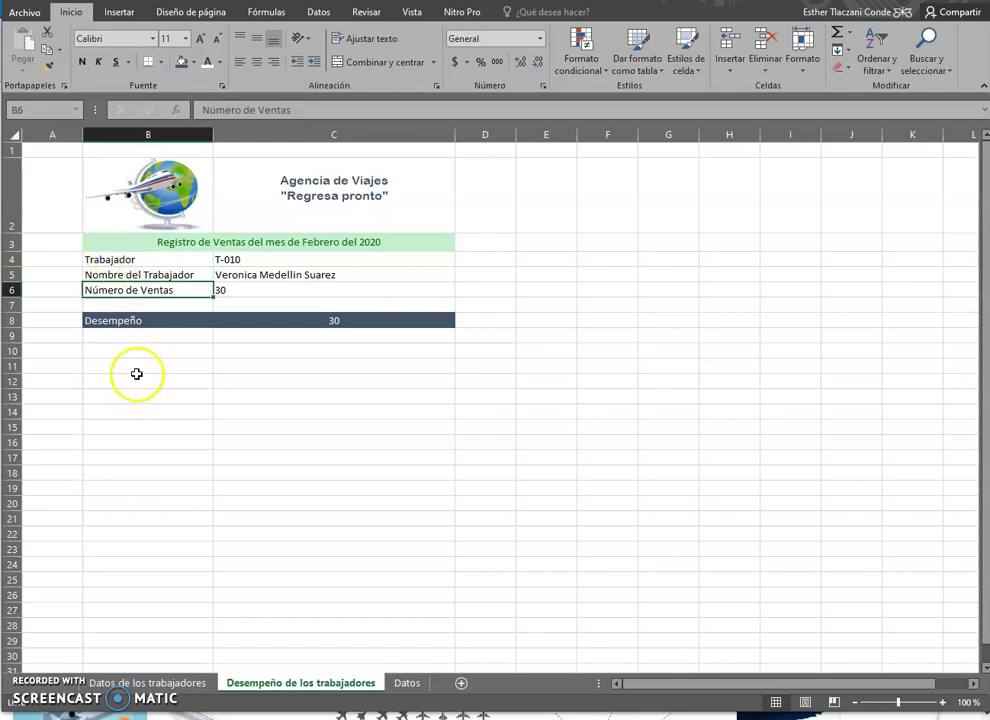
click(138, 259)
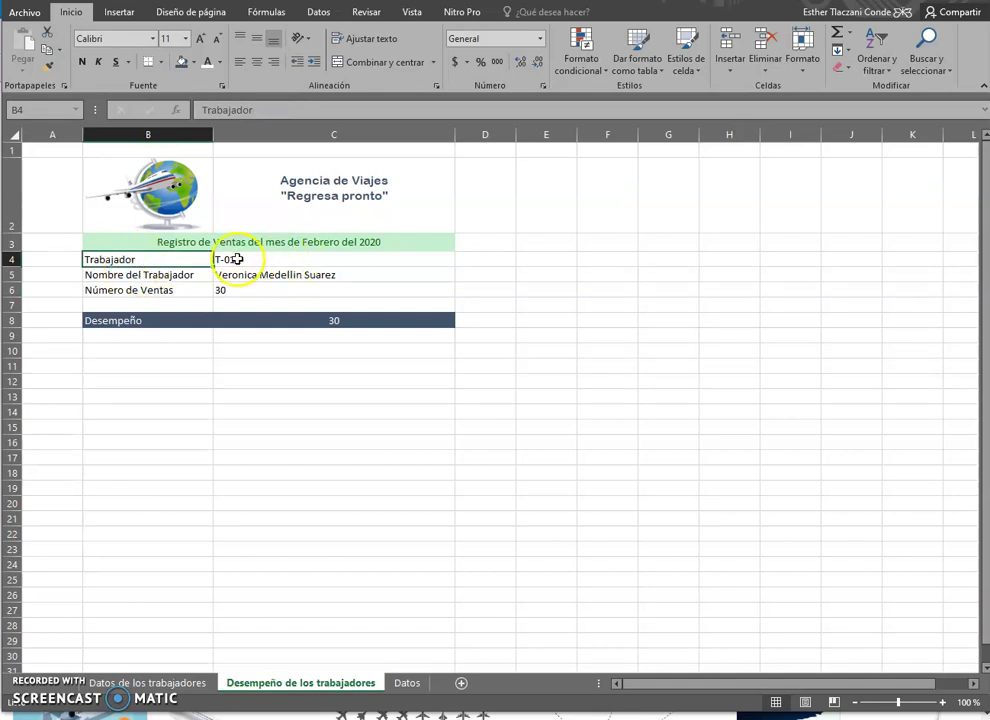
Step: Open the data validation settings of the Trabajador code cell C4 and inspect the source range of its dropdown list
click(354, 262)
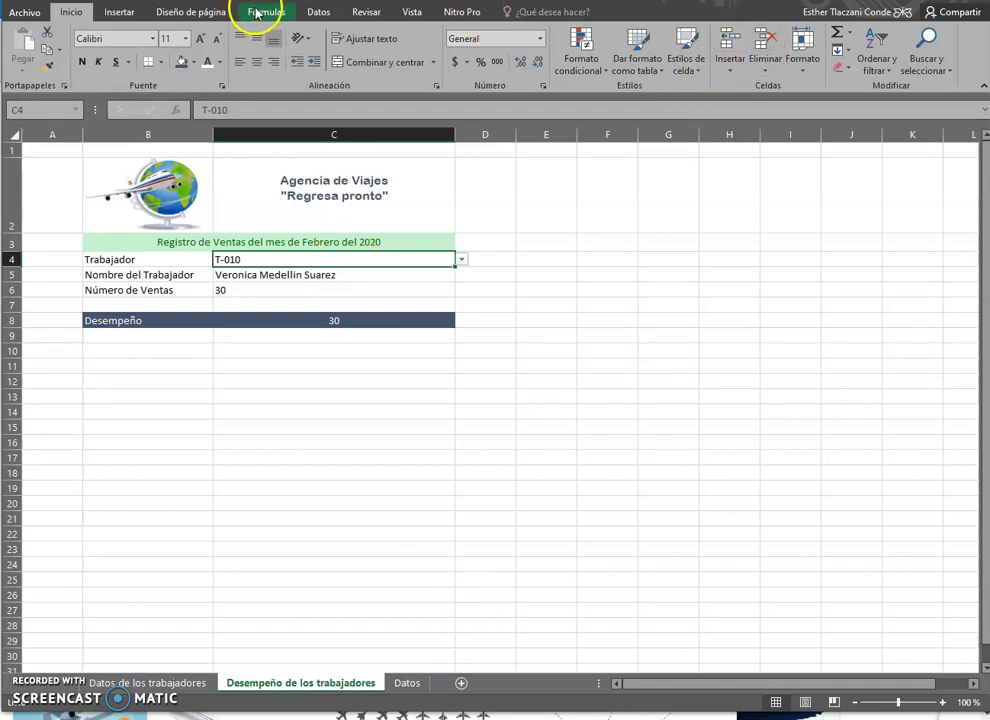
click(312, 12)
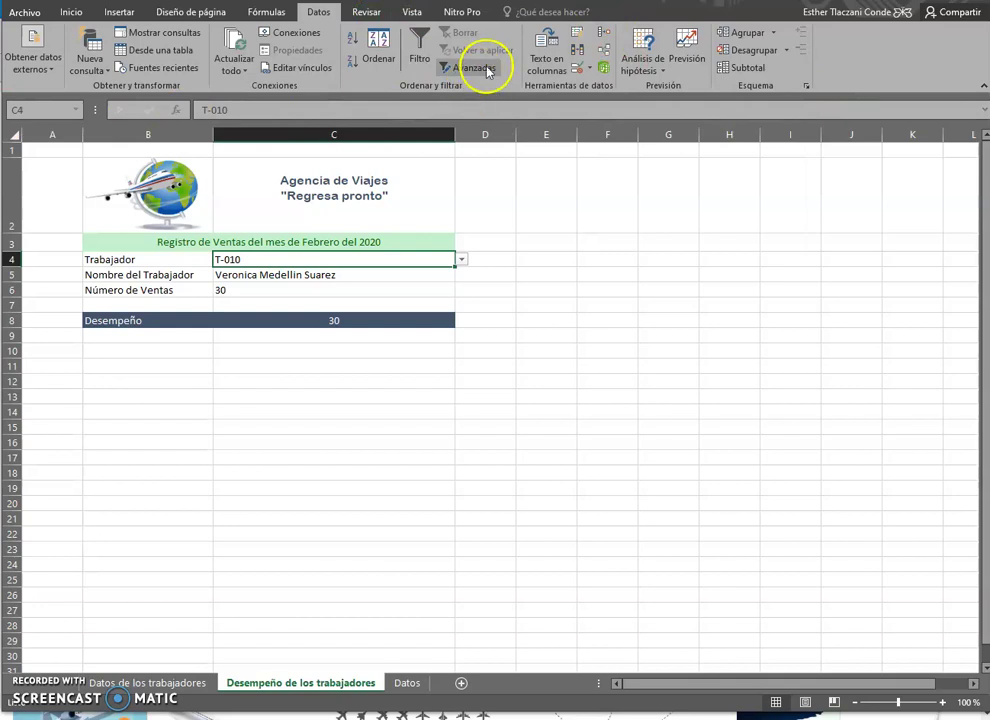
click(589, 70)
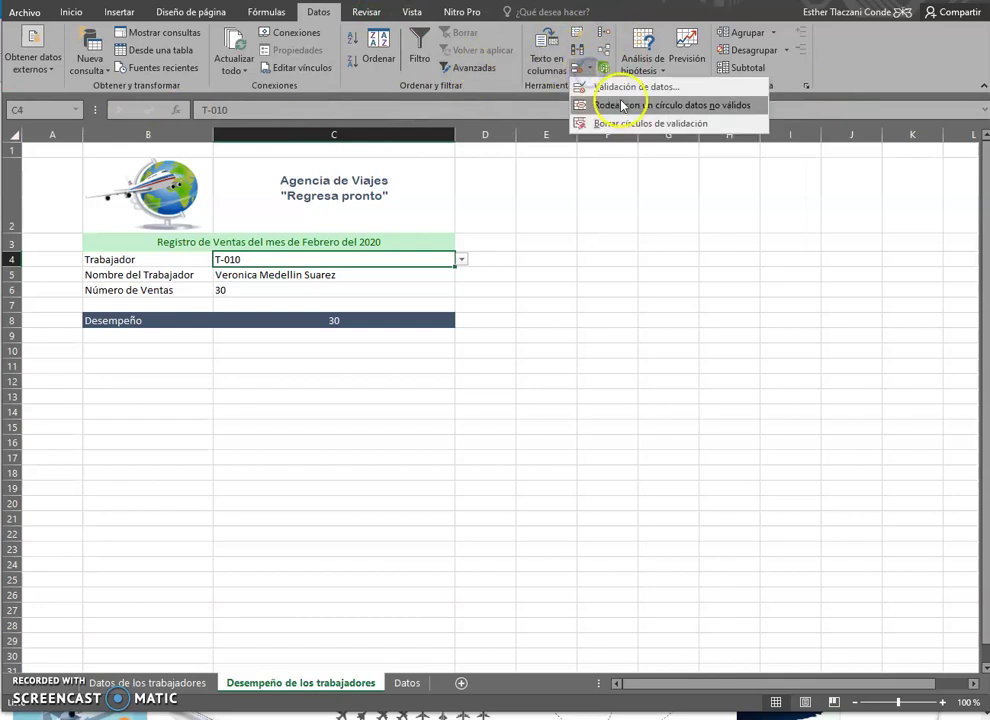
click(620, 87)
click(321, 375)
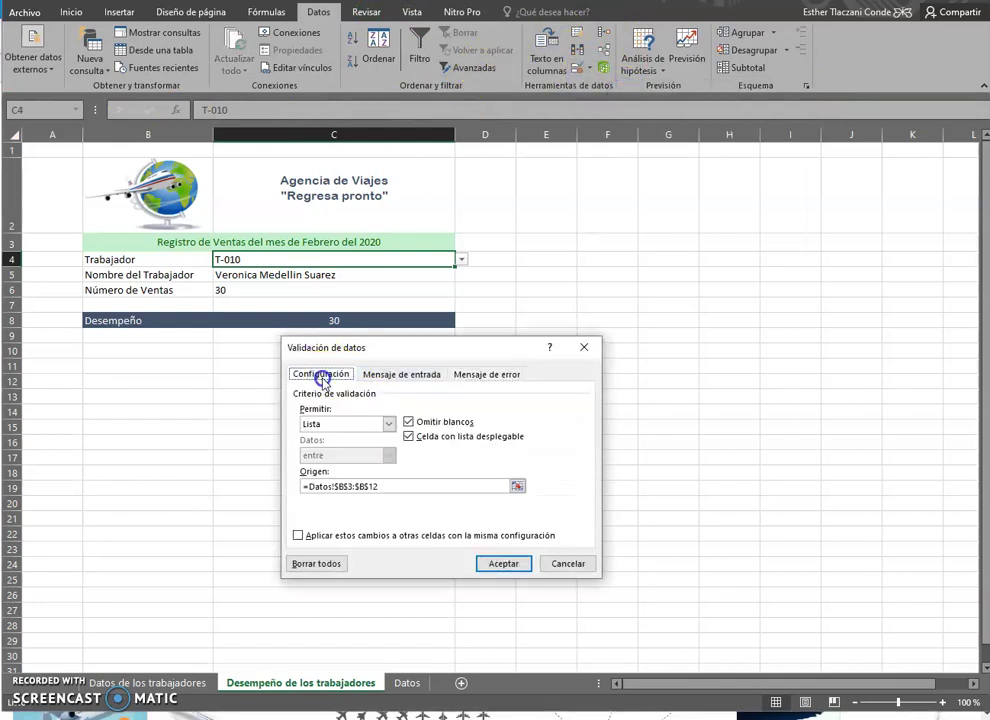
click(393, 489)
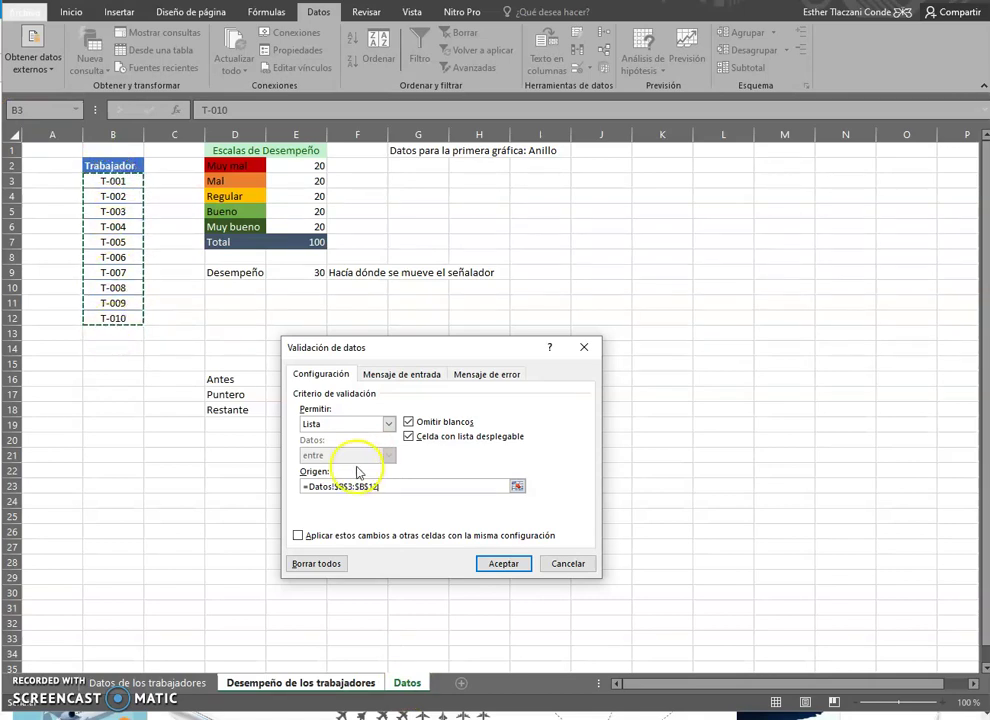
Step: Keep the C4 validation's Detener error style and correct its error message to read "No existe este número de trabajador. Elige uno de la lista propuesta"
click(403, 487)
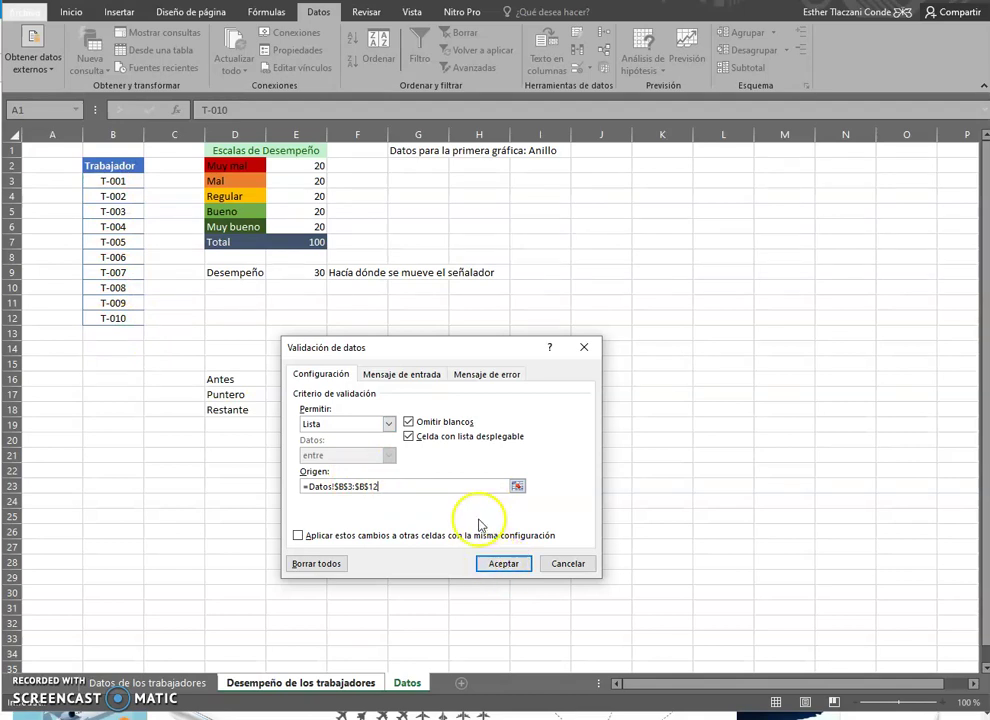
click(436, 375)
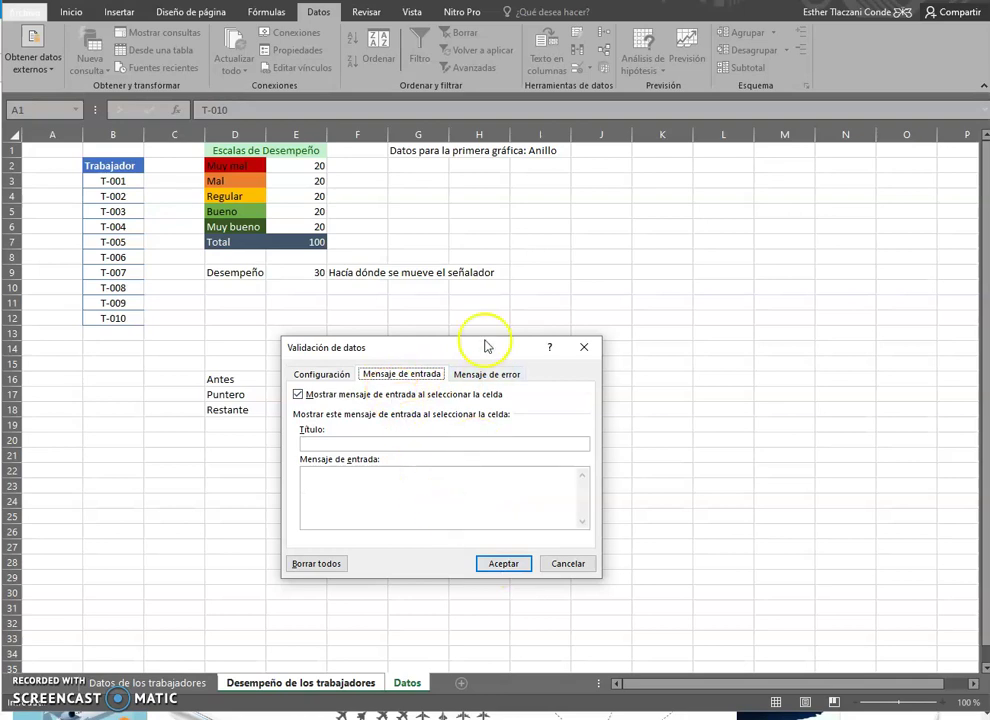
click(480, 374)
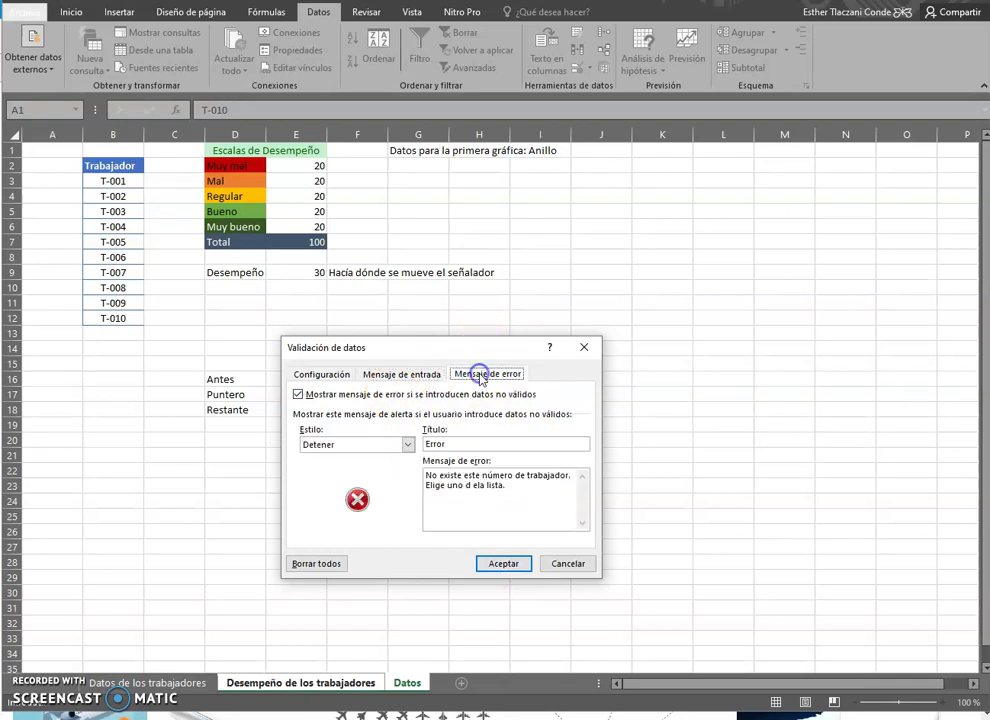
click(408, 444)
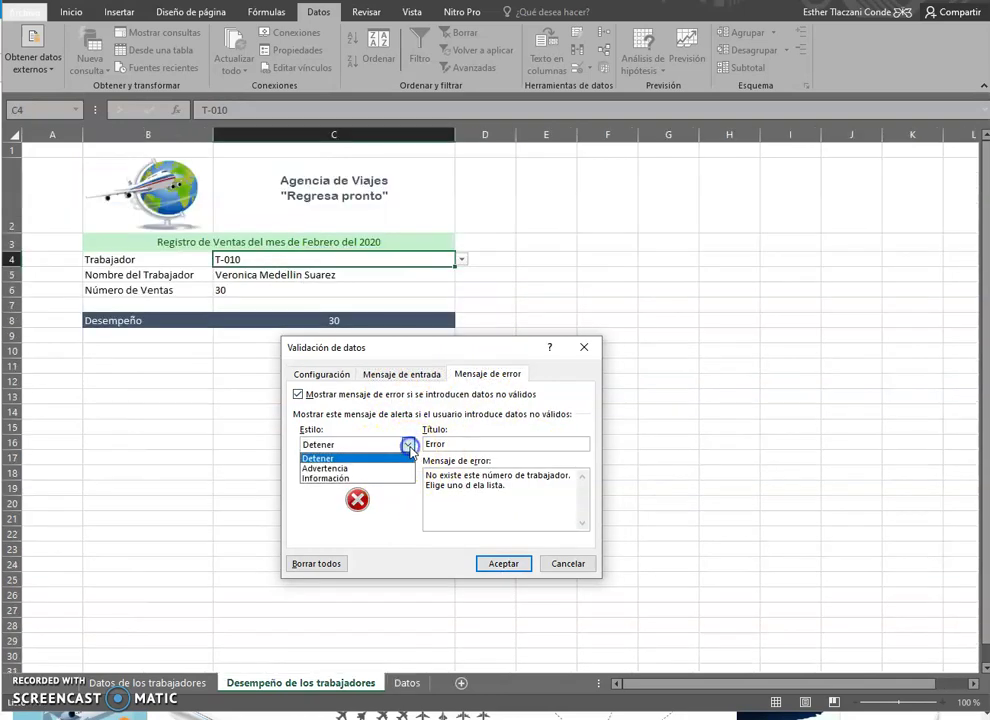
click(331, 458)
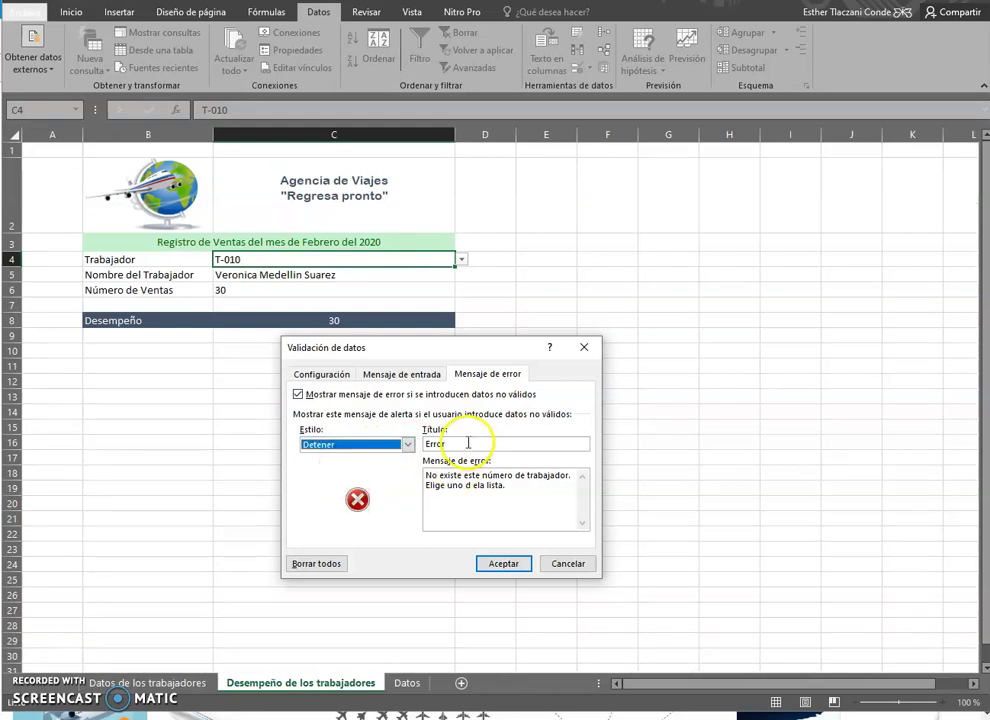
click(466, 443)
click(471, 483)
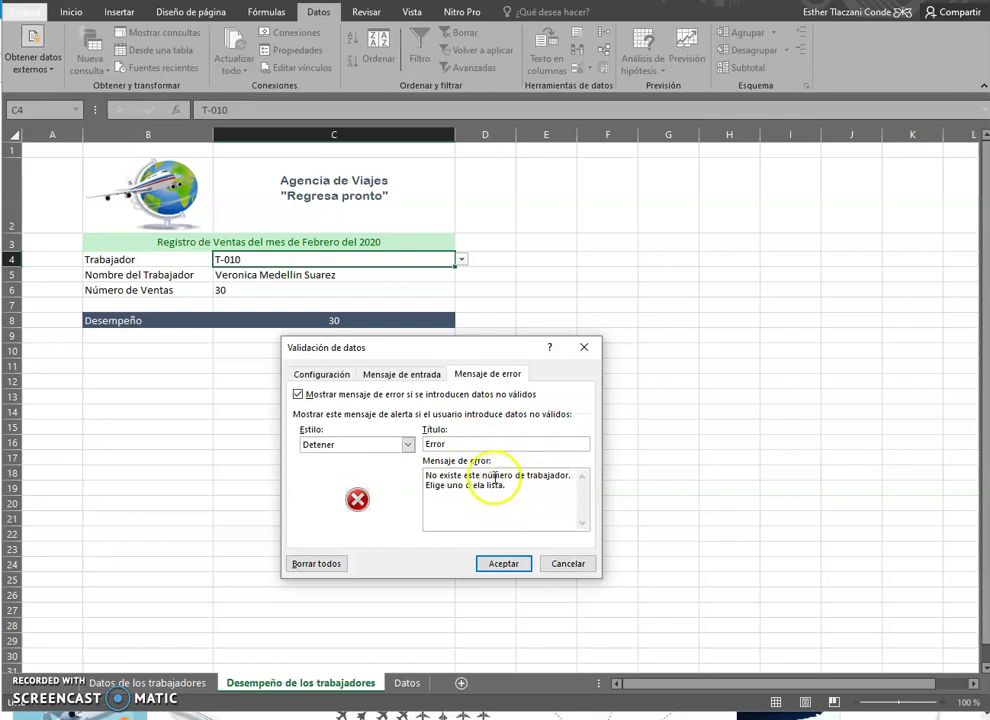
key(Right)
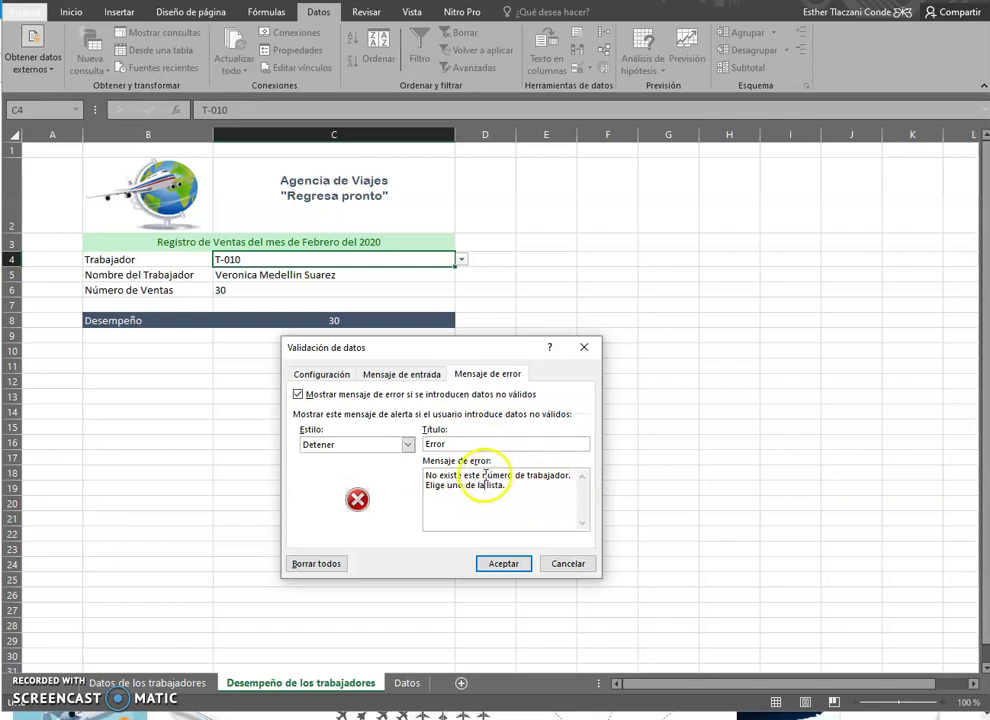
key(BackSpace)
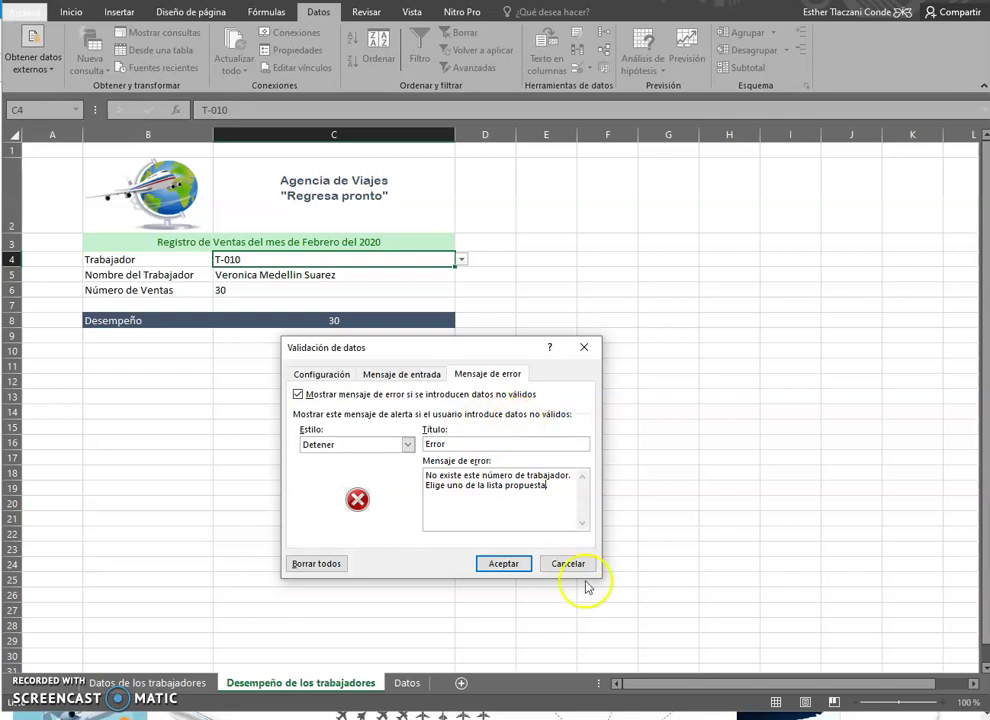
click(501, 565)
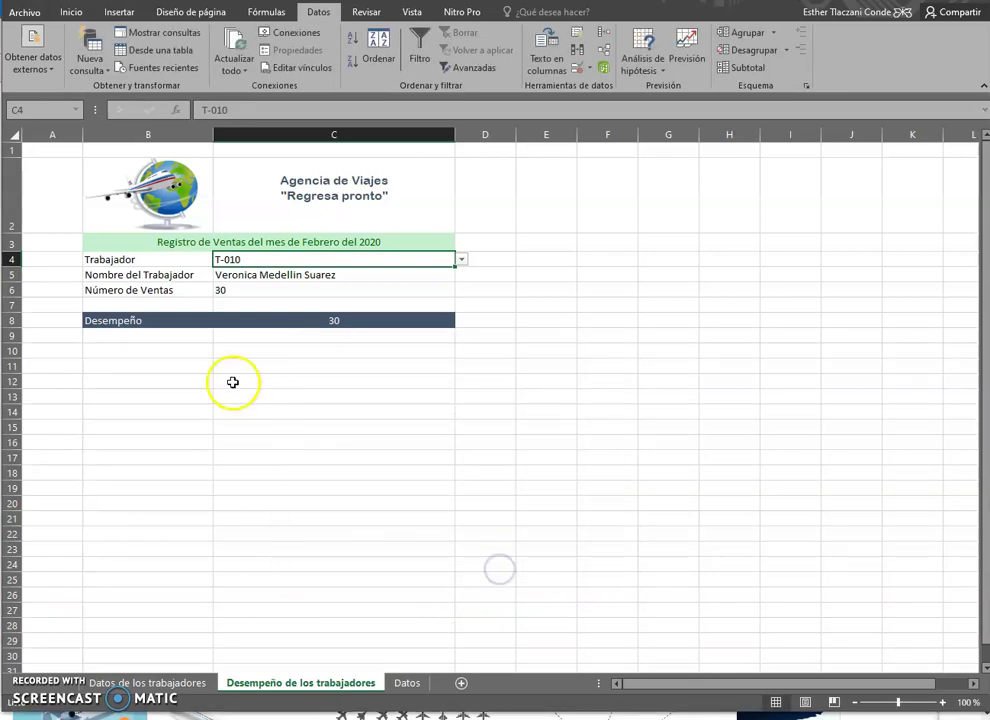
Step: Choose worker T-006 in the Trabajador dropdown and check the Nombre del Trabajador and Número de Ventas cells
click(463, 260)
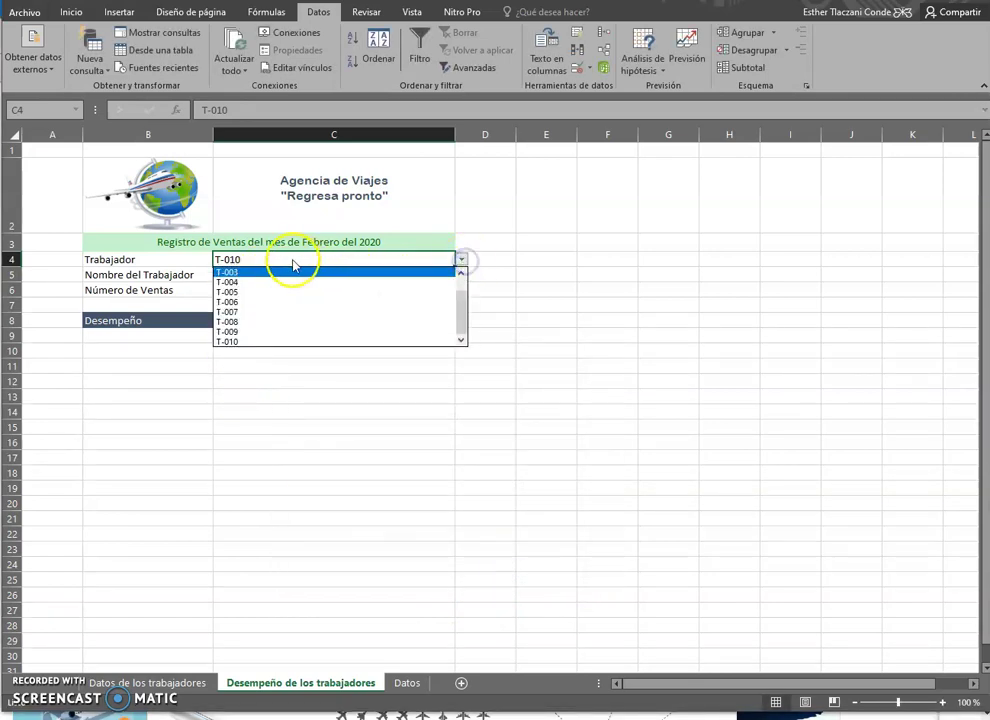
click(266, 302)
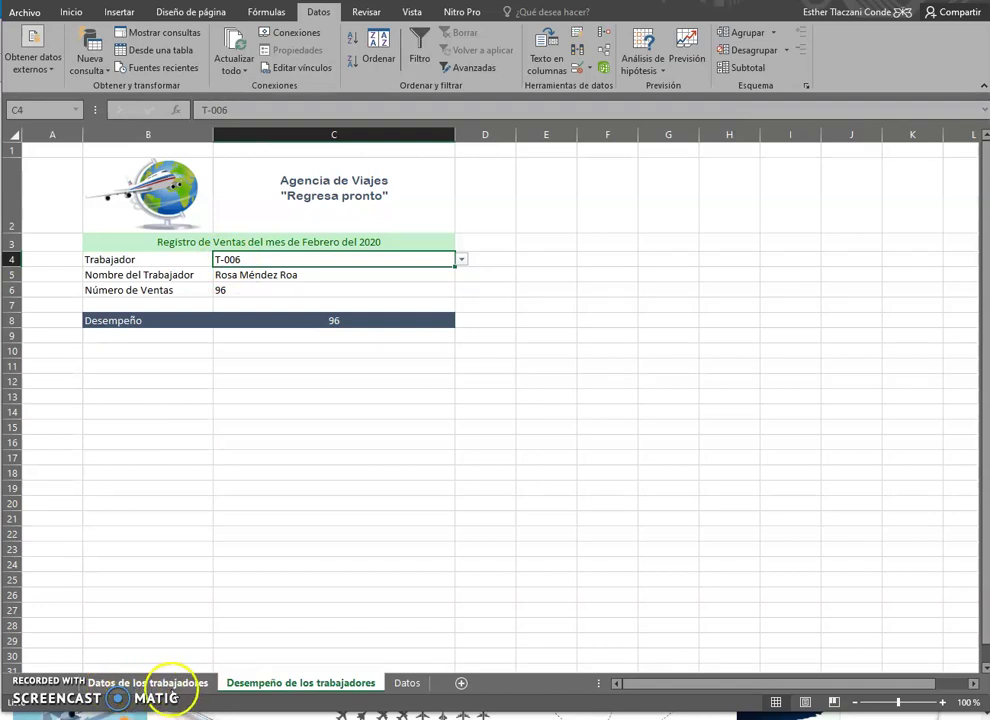
click(166, 270)
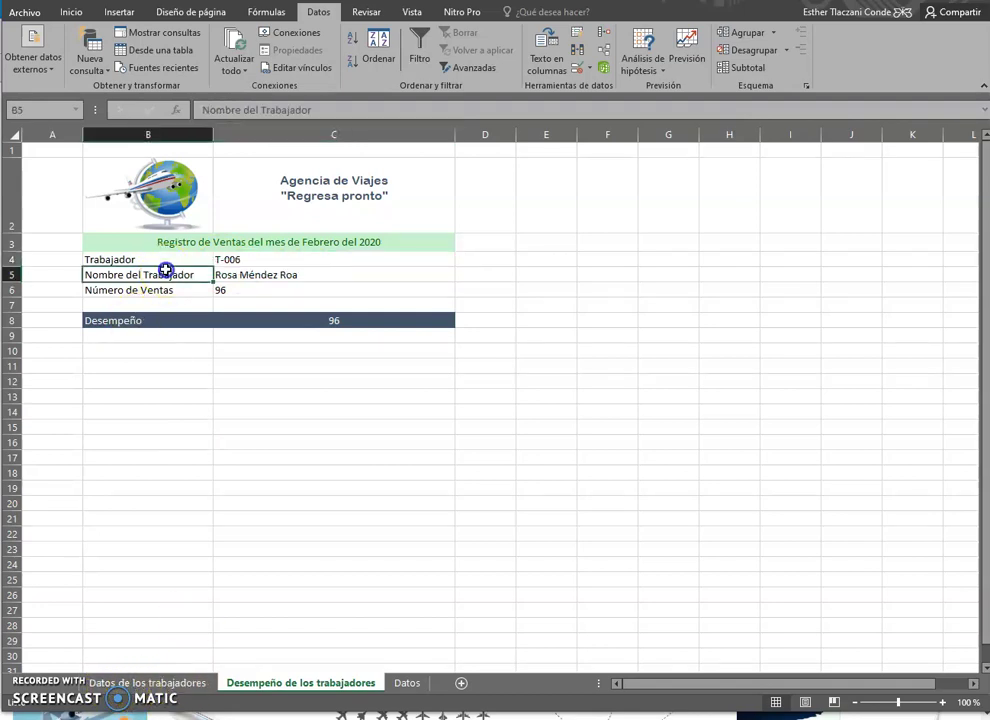
click(292, 280)
click(229, 292)
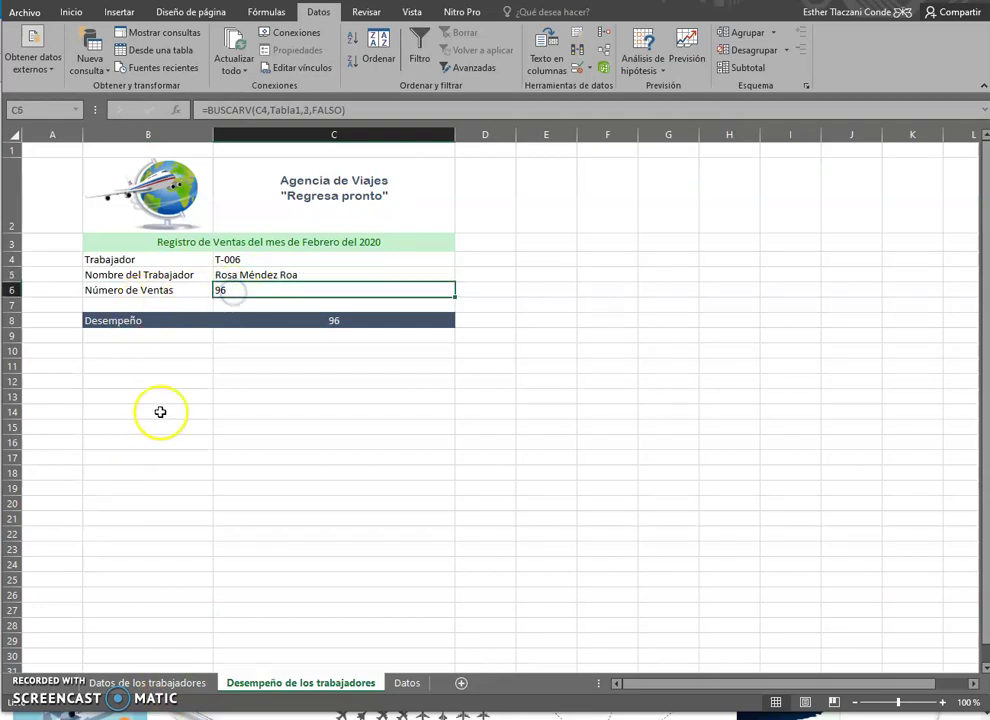
Step: Examine the arguments of the BUSCARV formula in the Nombre del Trabajador cell C5 without changing it
click(312, 274)
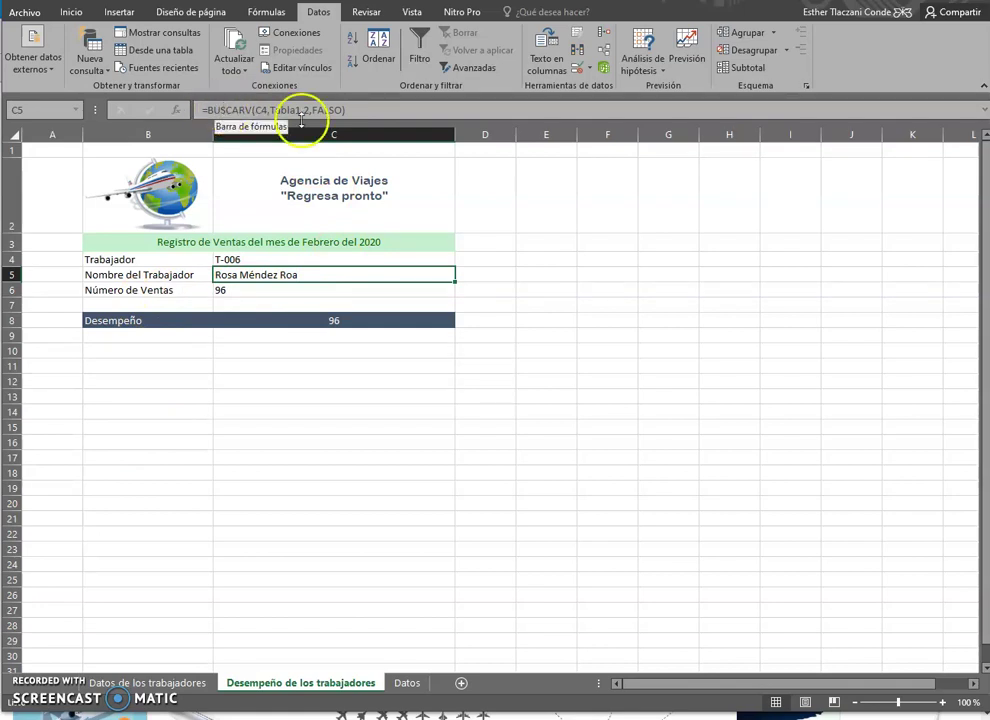
double_click(316, 272)
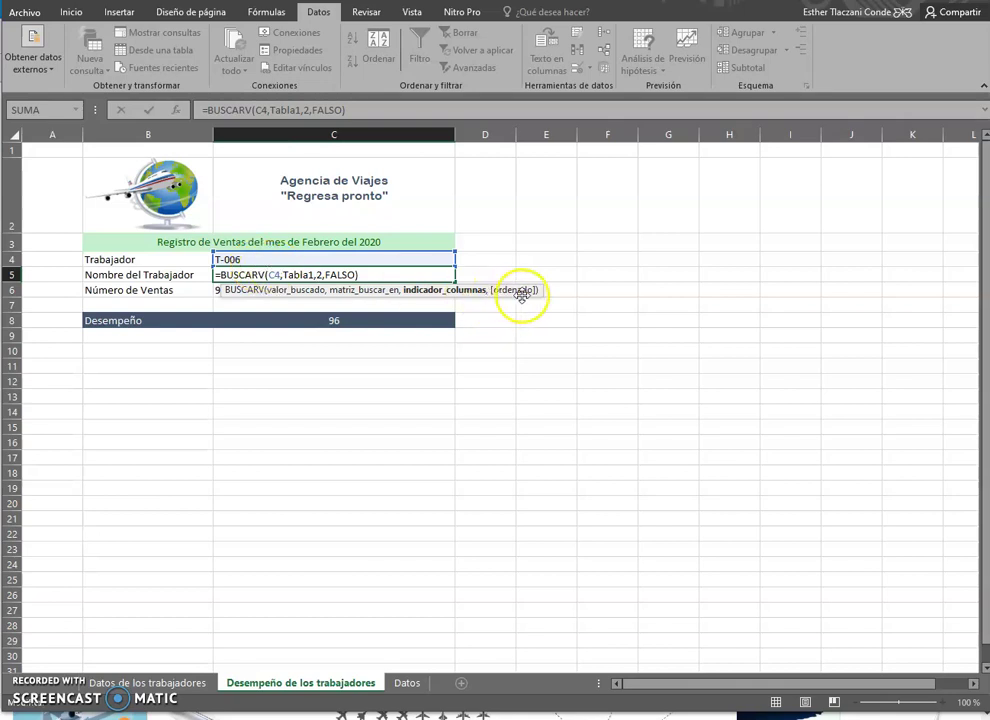
click(355, 273)
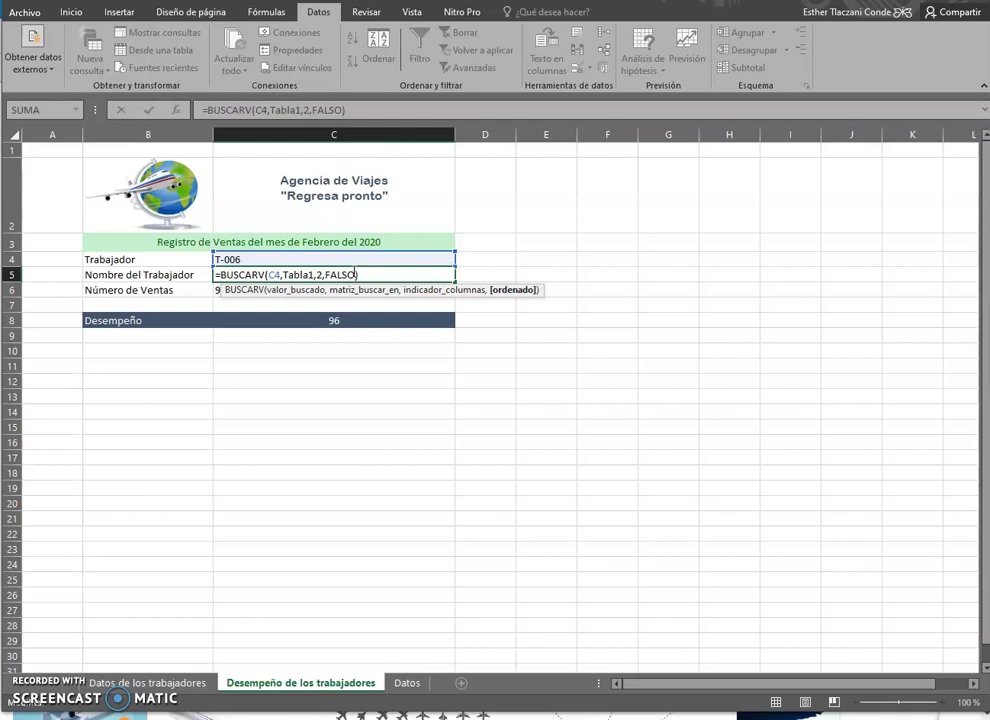
click(362, 273)
click(352, 273)
key(Return)
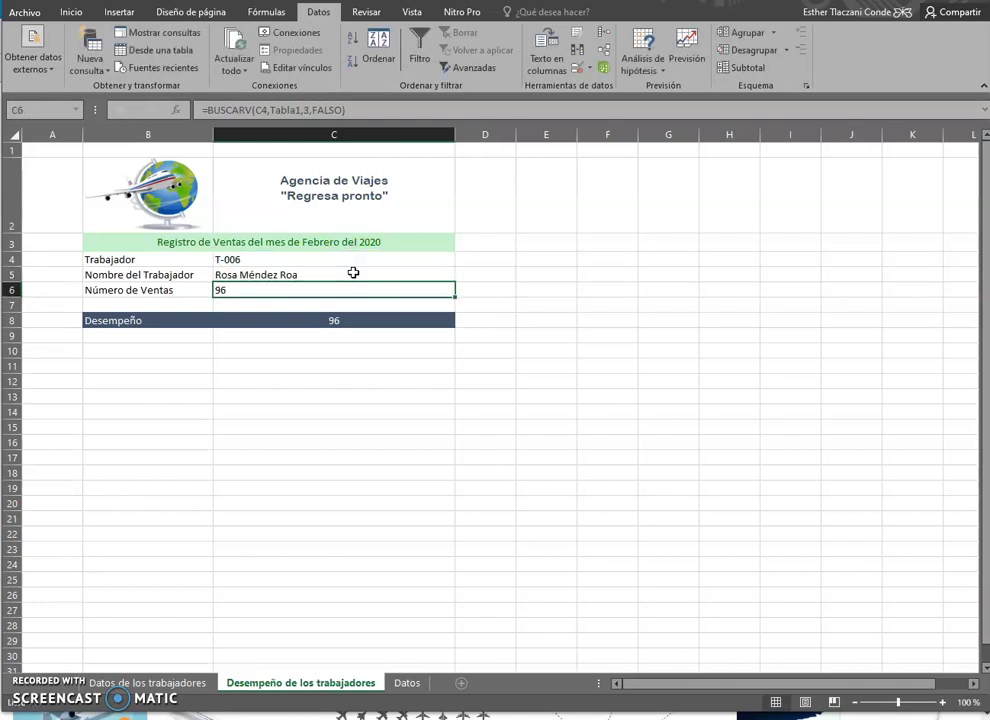
Step: Clear the Número de Ventas formula in C6 and start a new BUSCARV formula with C4 as the lookup value
click(248, 290)
double_click(248, 290)
drag(360, 290, 216, 290)
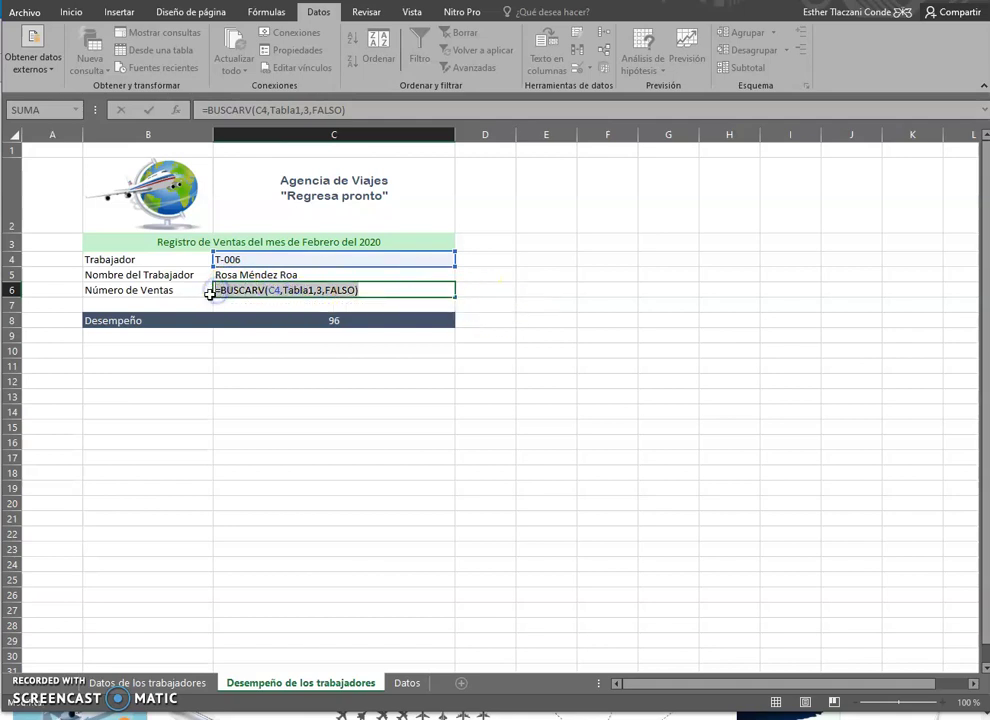
key(BackSpace)
text(=)
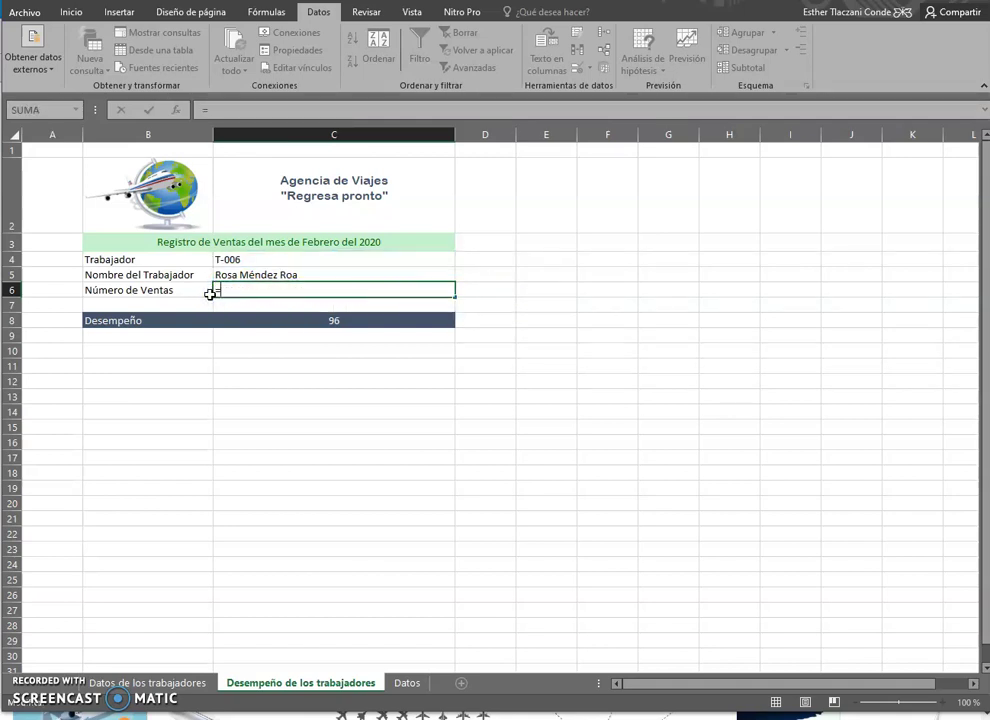
text(busca)
double_click(246, 332)
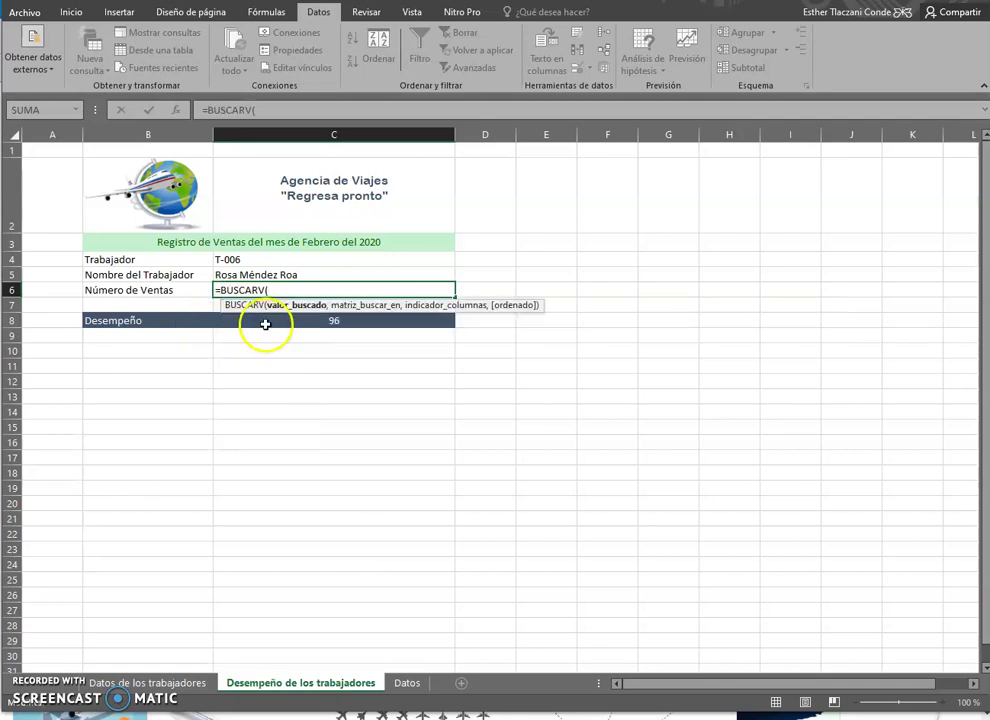
click(248, 260)
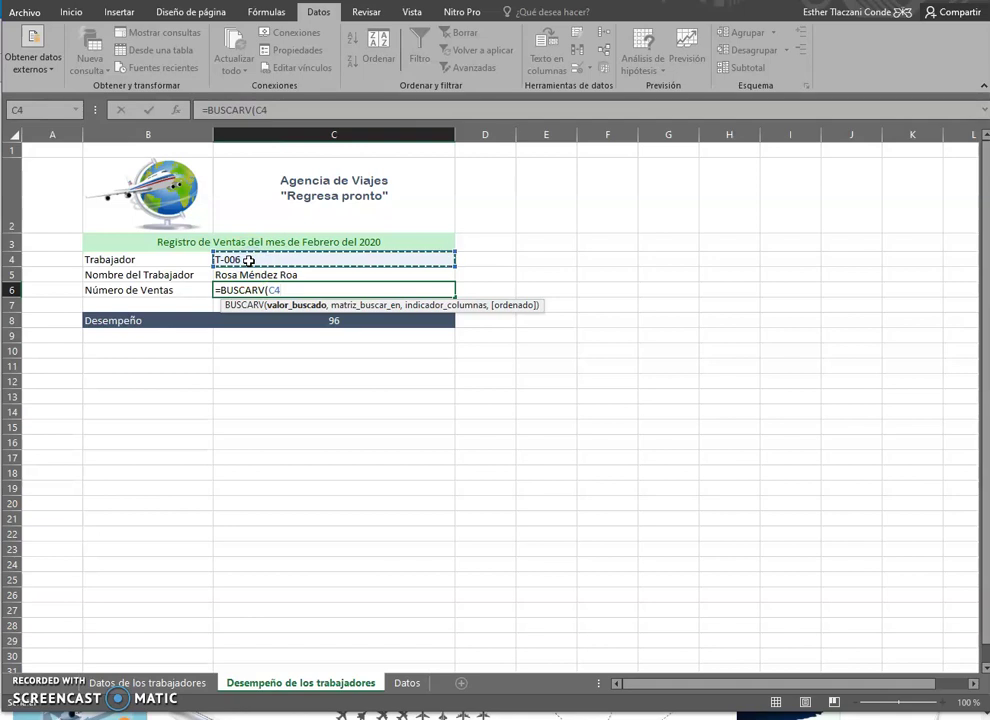
text(,)
Step: Complete the BUSCARV formula with the worker table Tabla1 as the range, column 3 and FALSO for an exact match
click(160, 685)
drag(112, 285, 367, 429)
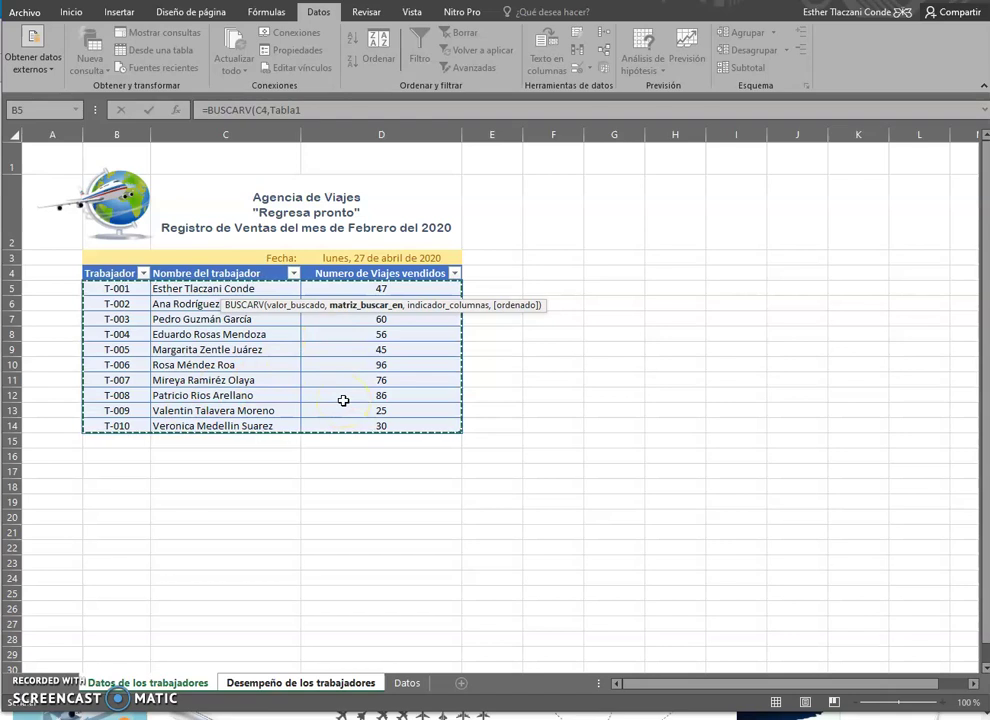
text(,)
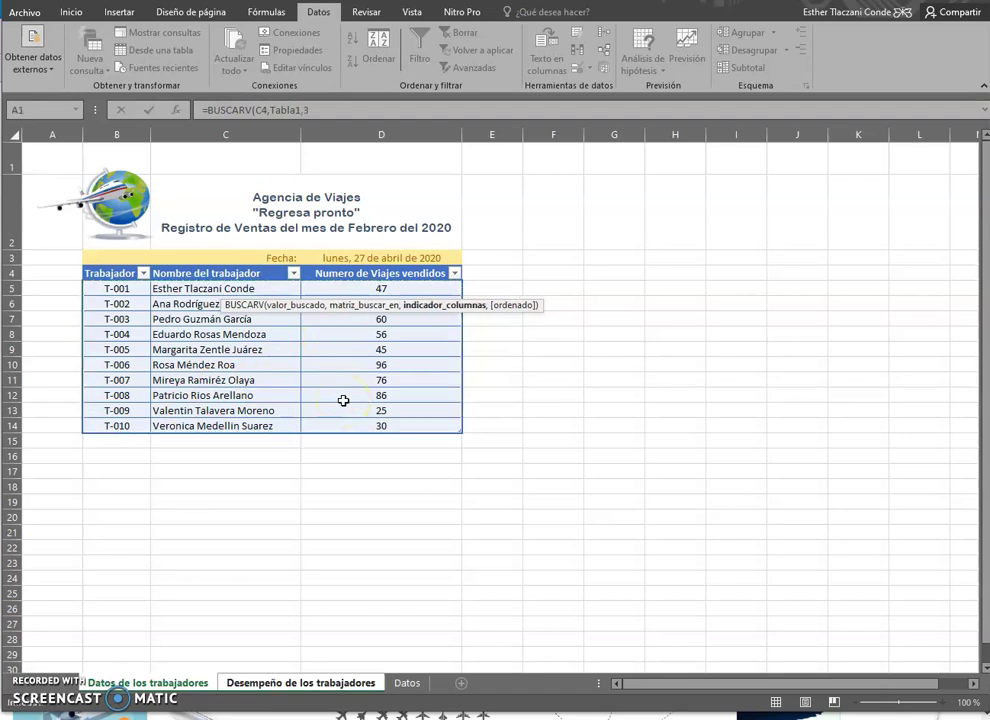
text(3,)
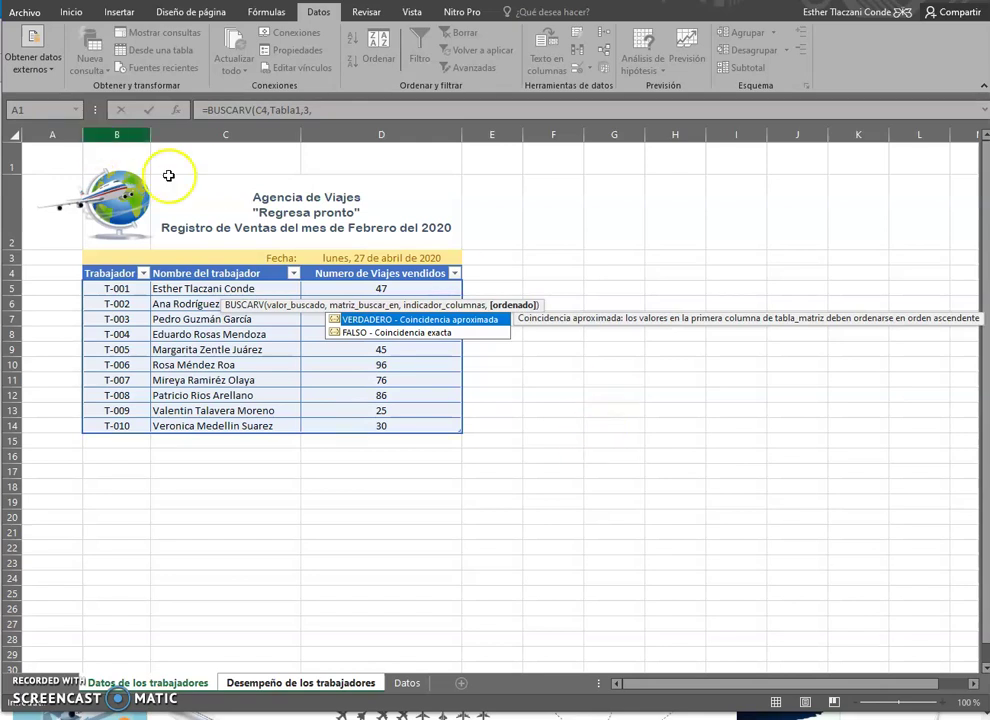
double_click(444, 333)
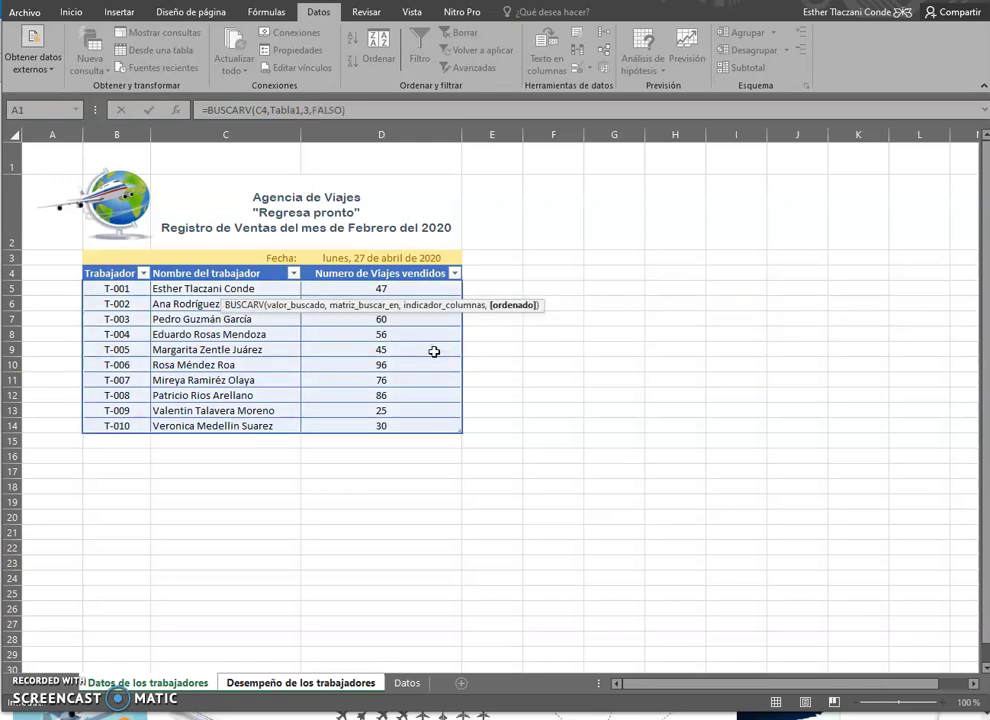
text())
key(Return)
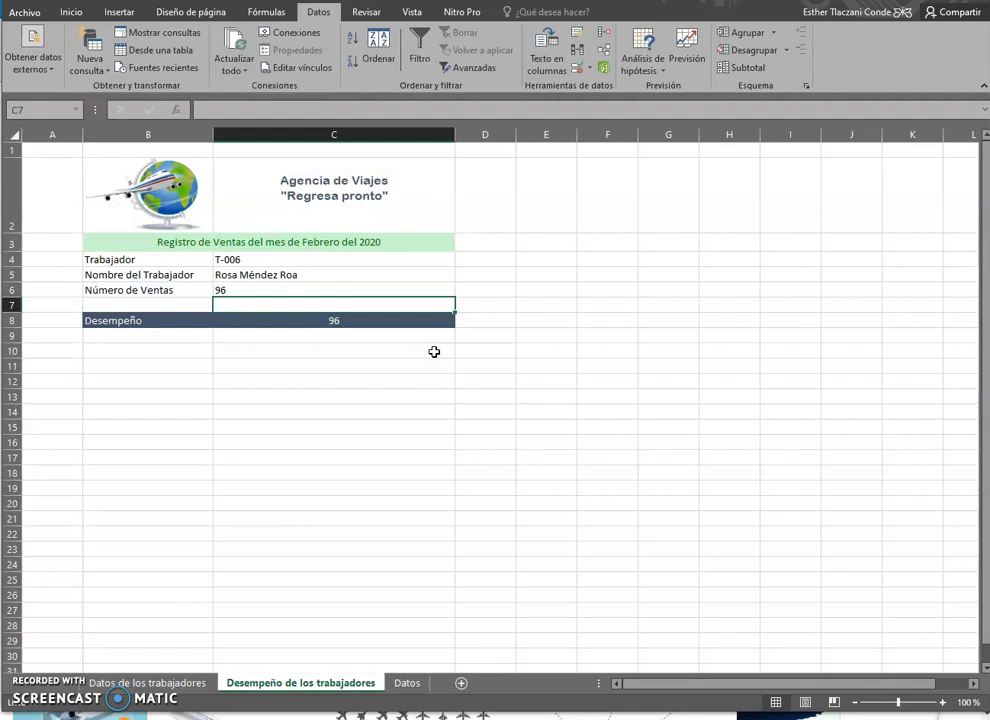
Step: Test the Número de Ventas lookup by choosing worker T-003 in the Trabajador dropdown
click(245, 292)
click(340, 262)
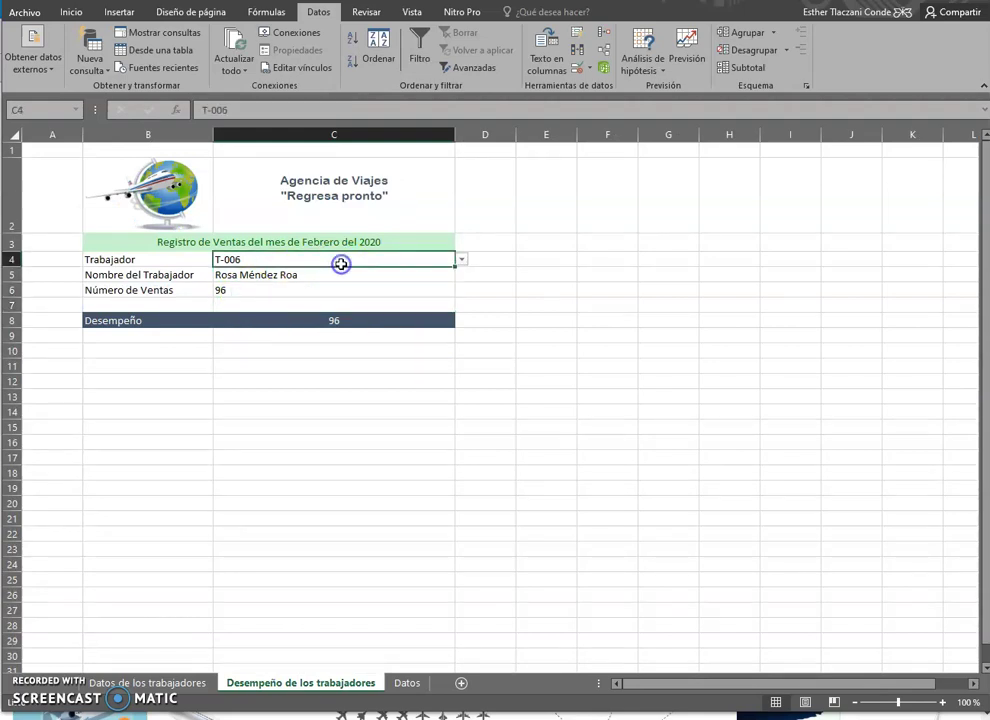
click(463, 259)
click(312, 272)
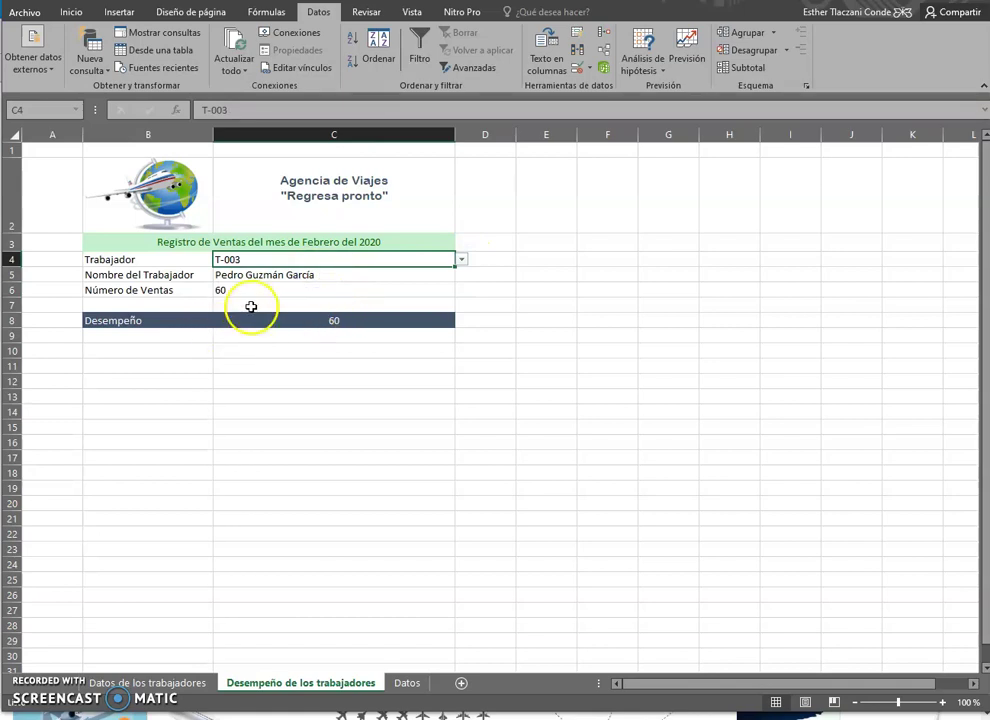
Step: Inspect the Desempeño label in B8 and the formula in the cell beside it, C8
click(145, 321)
click(139, 322)
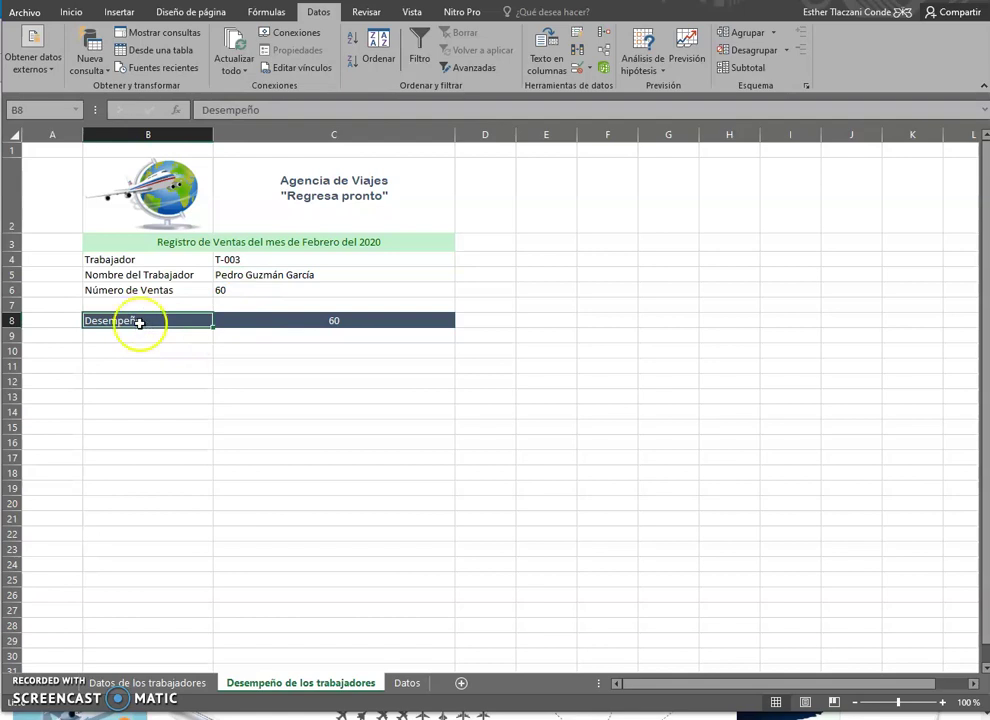
click(358, 318)
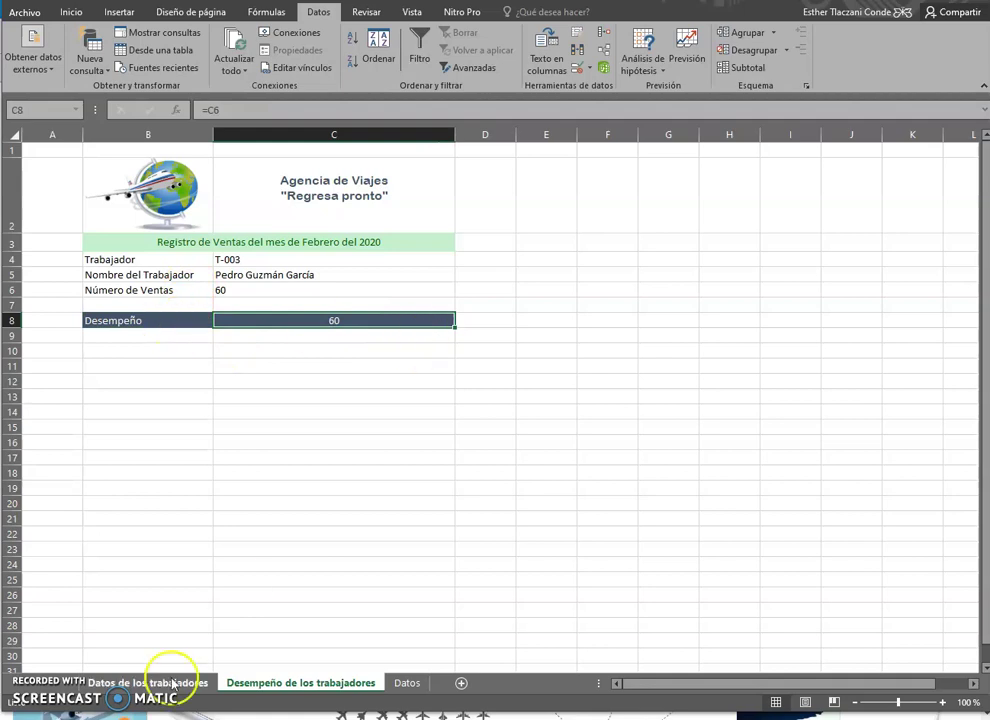
click(334, 568)
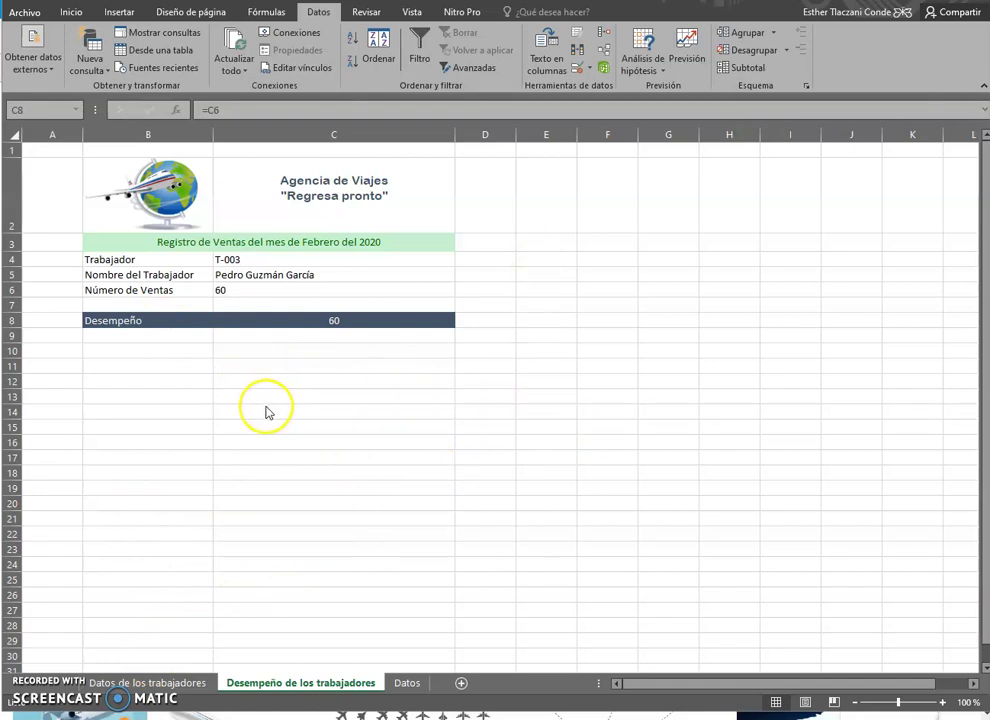
Step: Hide the performance sheet's gridlines, headings and formula bar, and collapse the ribbon
click(407, 14)
click(407, 14)
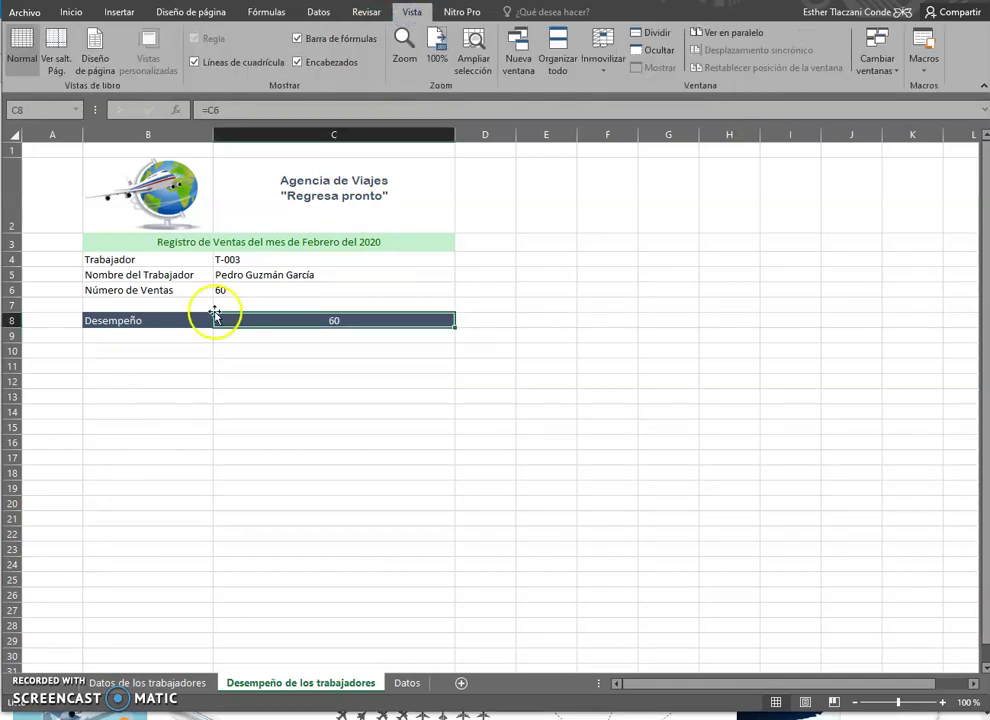
click(229, 63)
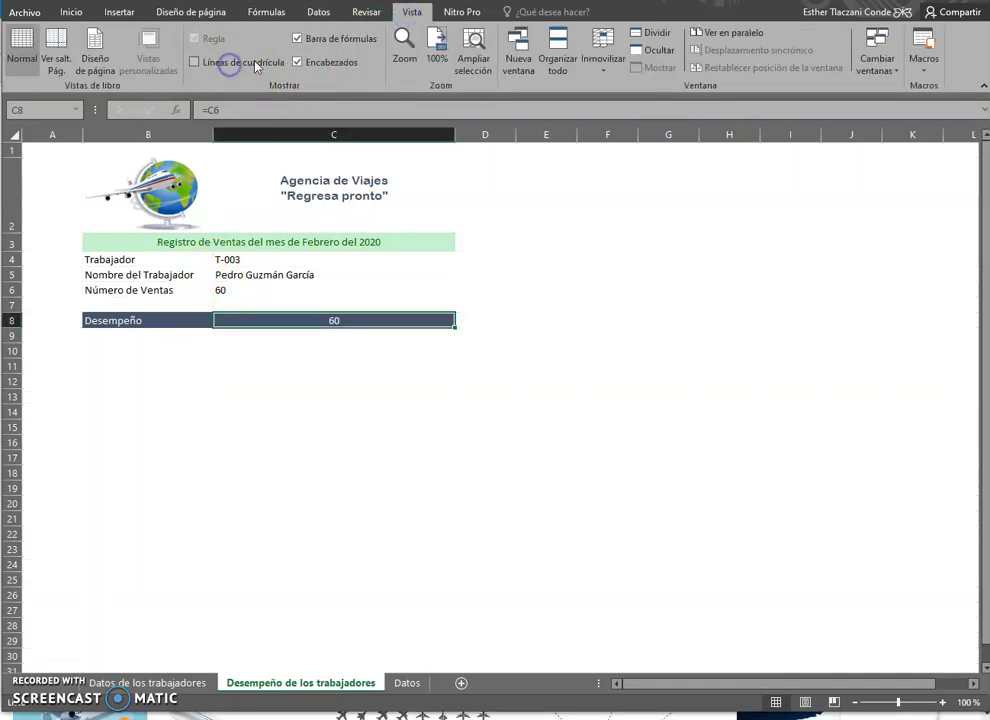
click(343, 66)
click(351, 38)
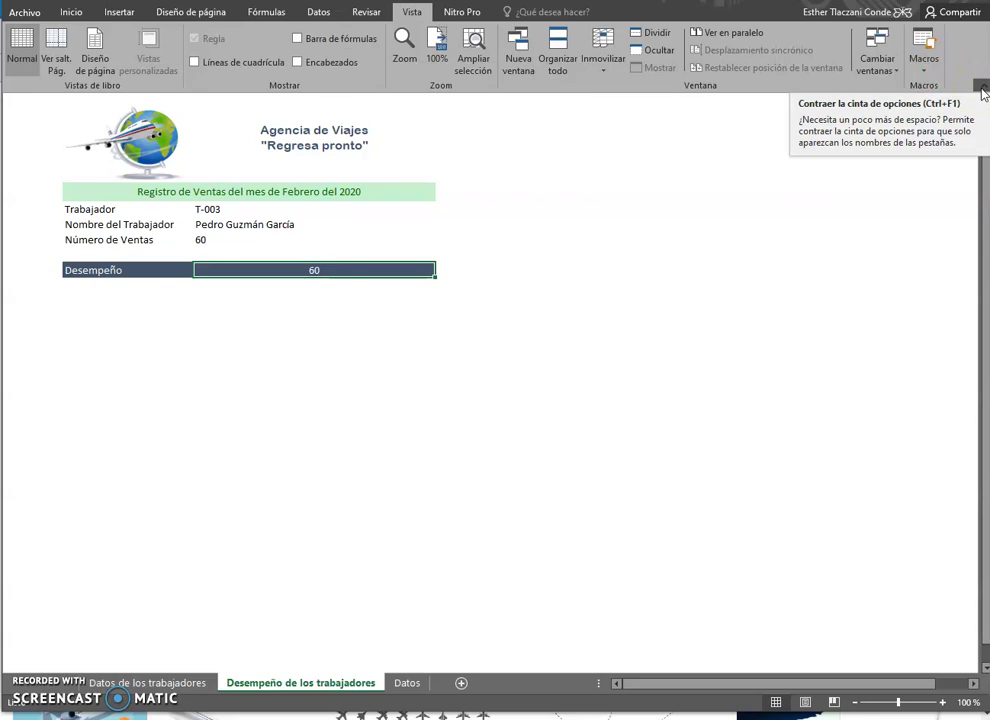
click(983, 88)
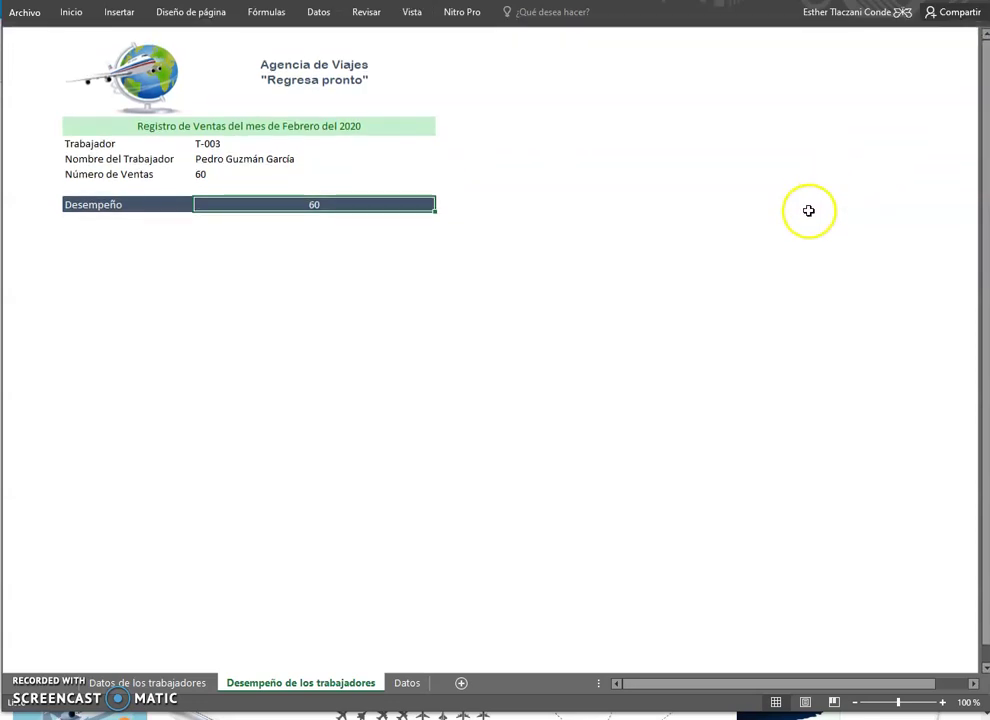
Step: Show the performance sheet's gridlines, headings and formula bar again, with the ribbon kept expanded
click(70, 13)
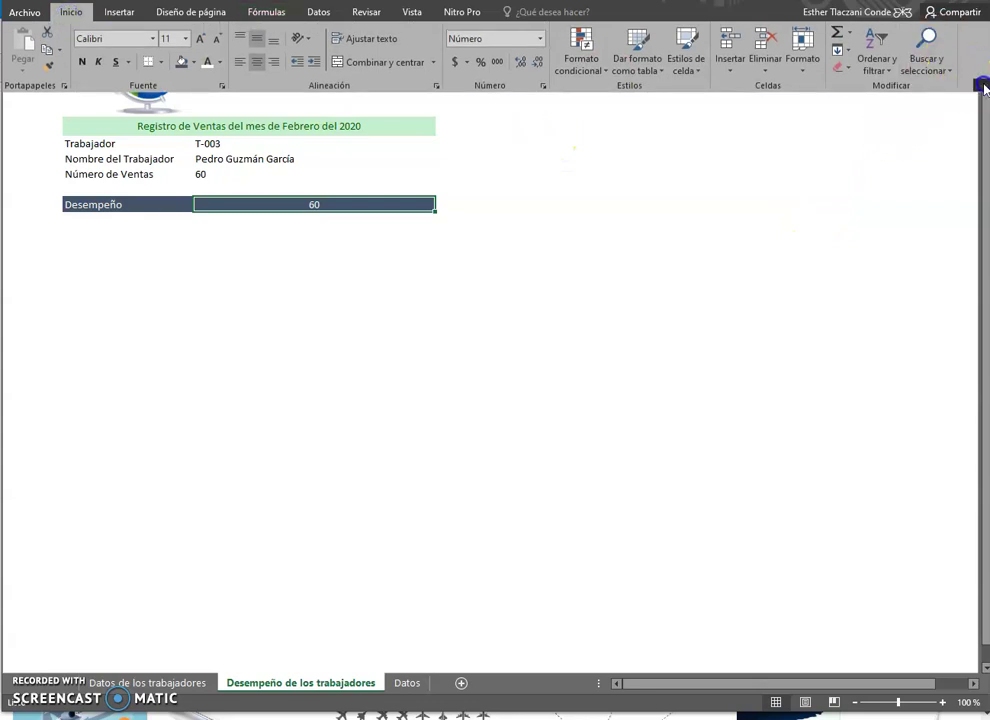
scroll(250, 160, up, 1)
click(412, 15)
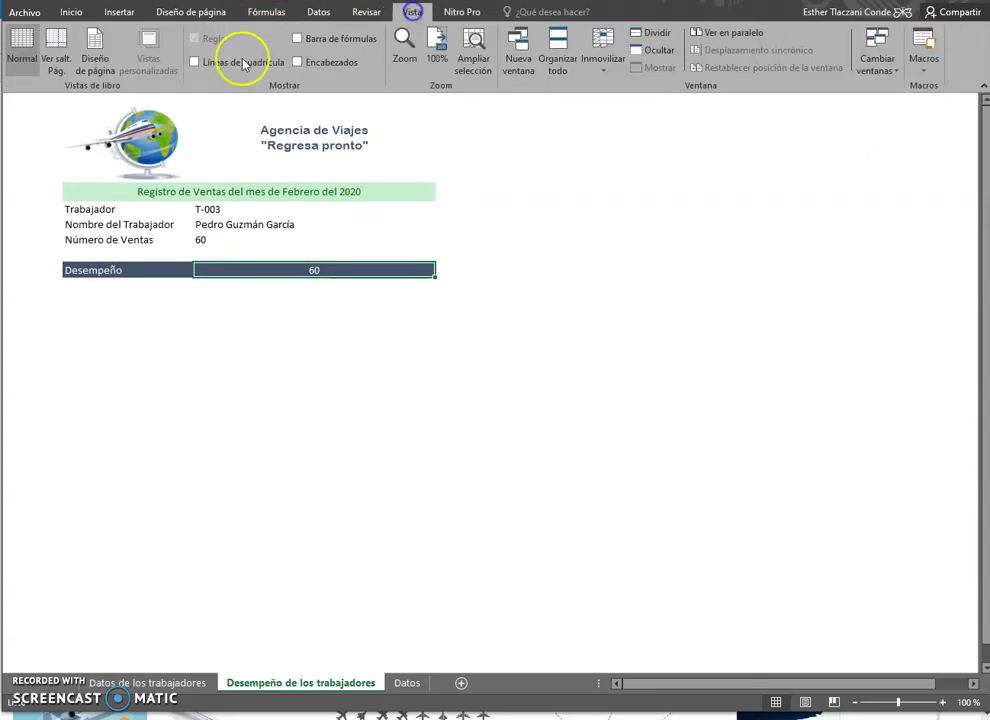
click(230, 62)
click(326, 62)
click(333, 39)
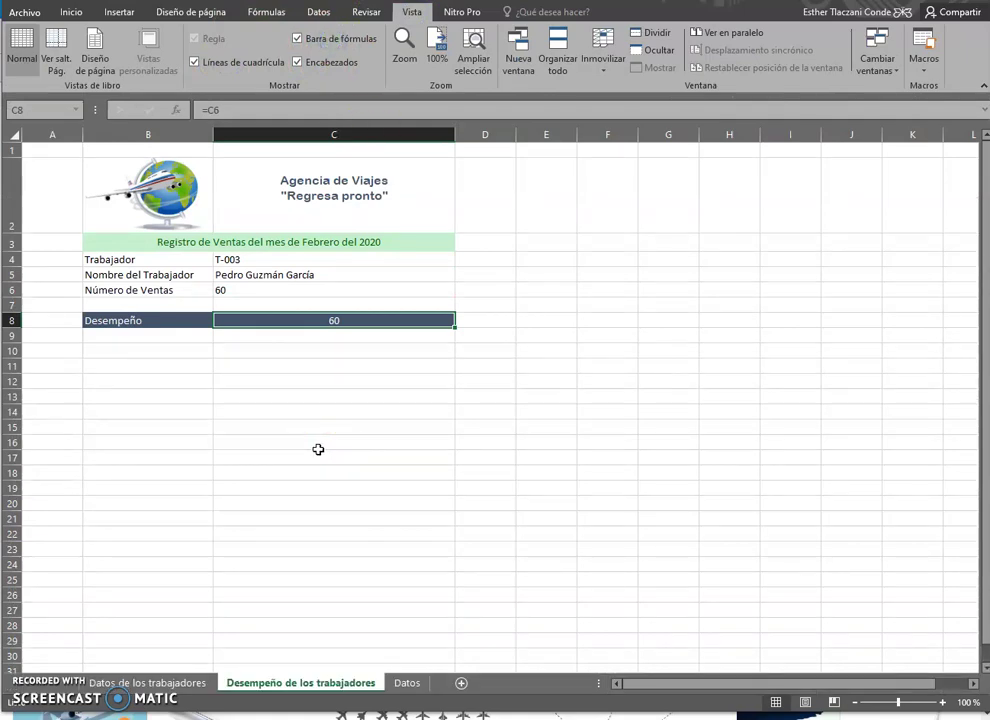
click(281, 418)
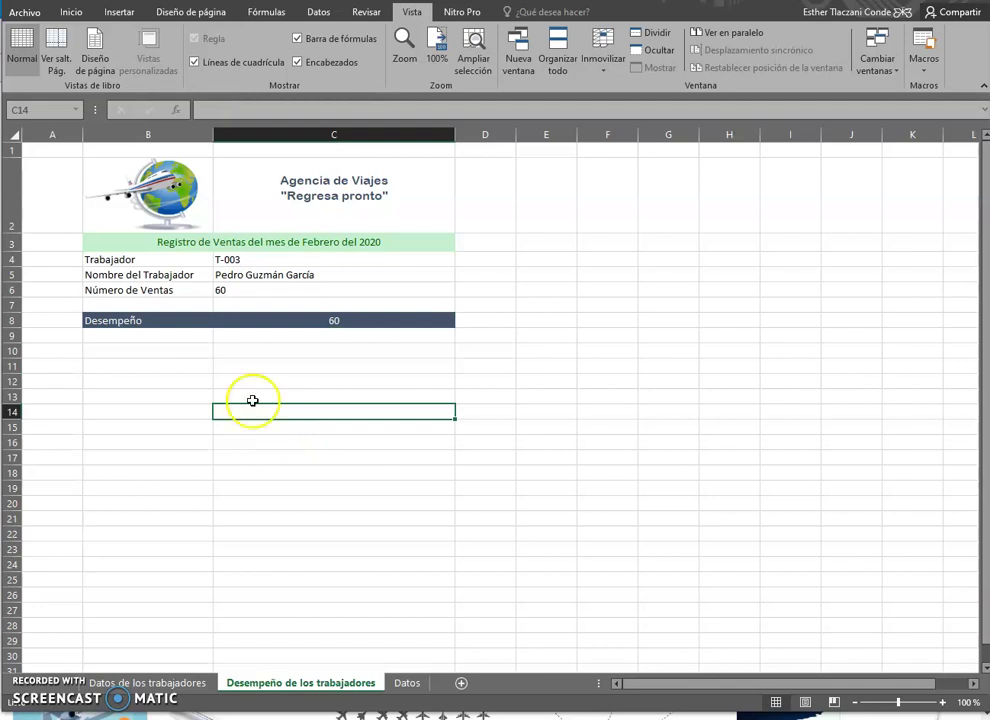
click(193, 377)
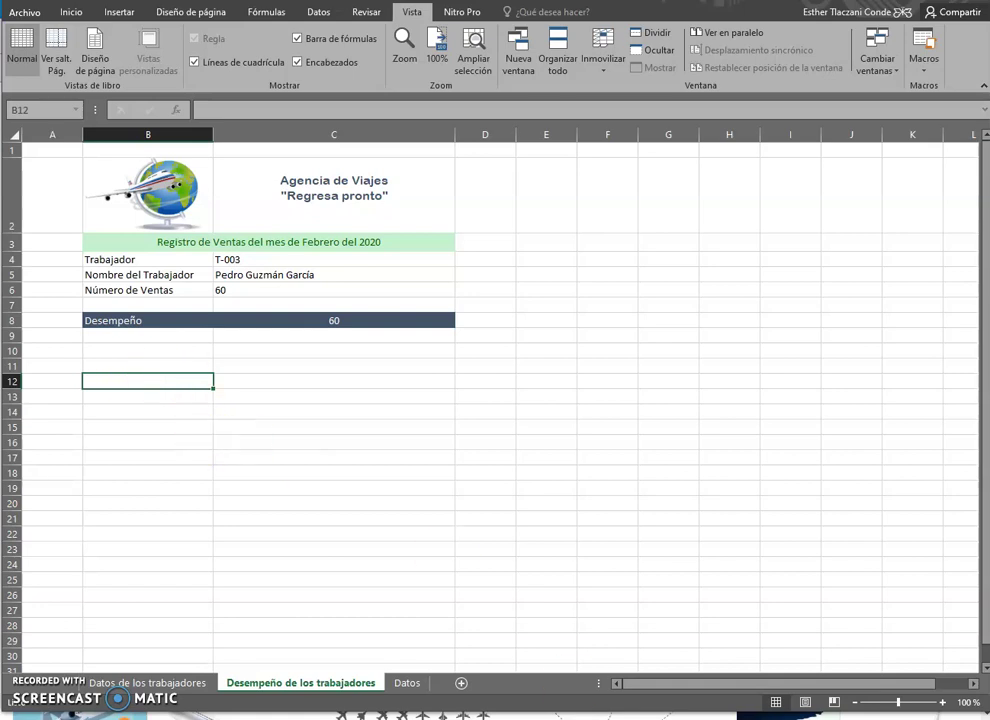
Step: Examine the Escalas de Desempeño table on the Datos sheet, covering each scale label and its value
click(407, 683)
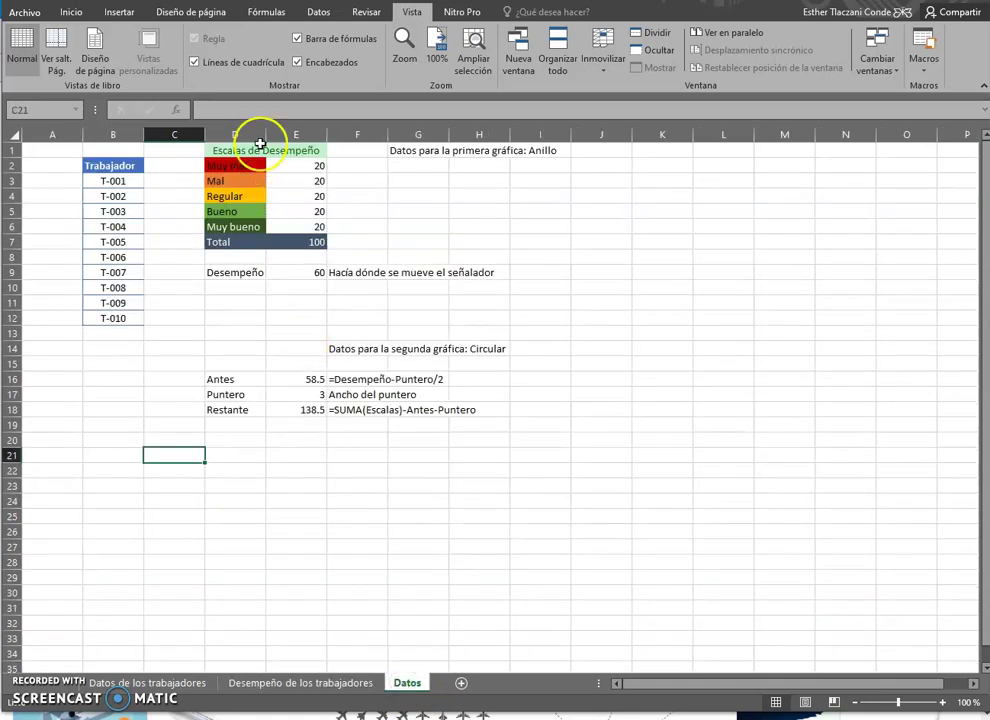
click(212, 150)
click(234, 170)
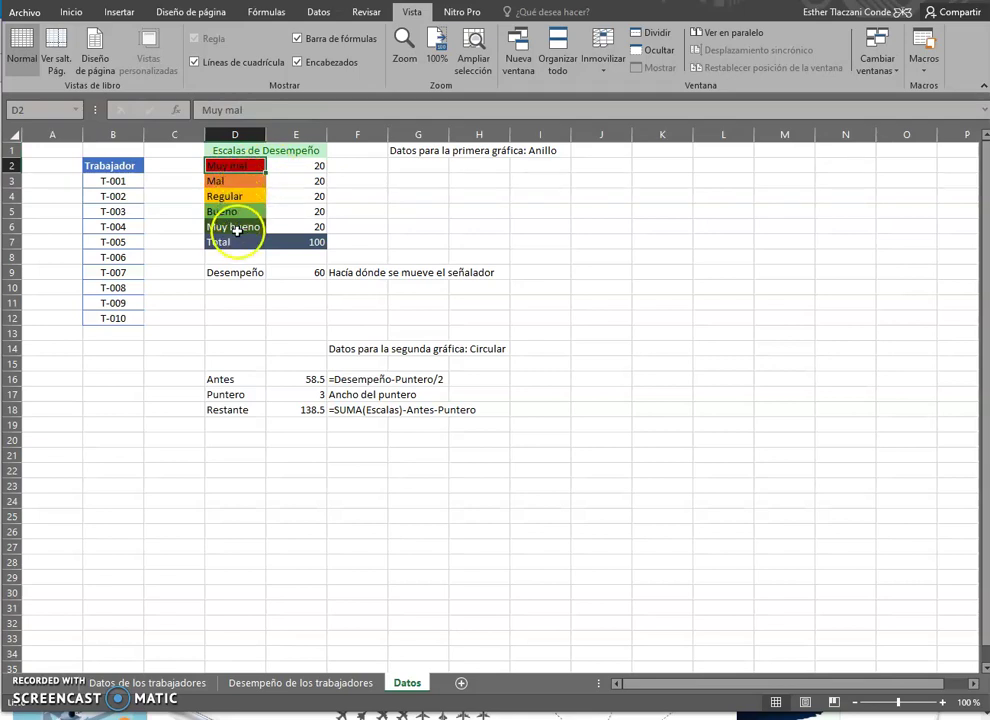
drag(224, 173, 223, 228)
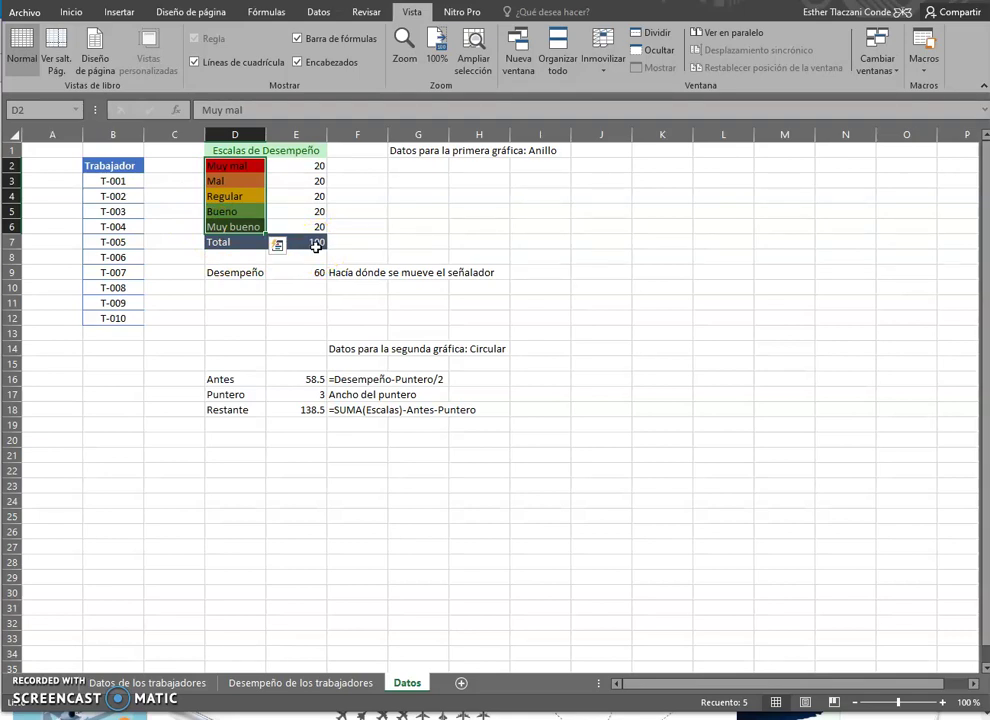
click(278, 166)
click(298, 181)
click(295, 196)
click(295, 211)
click(296, 228)
click(291, 171)
click(288, 185)
click(287, 199)
click(288, 213)
click(291, 231)
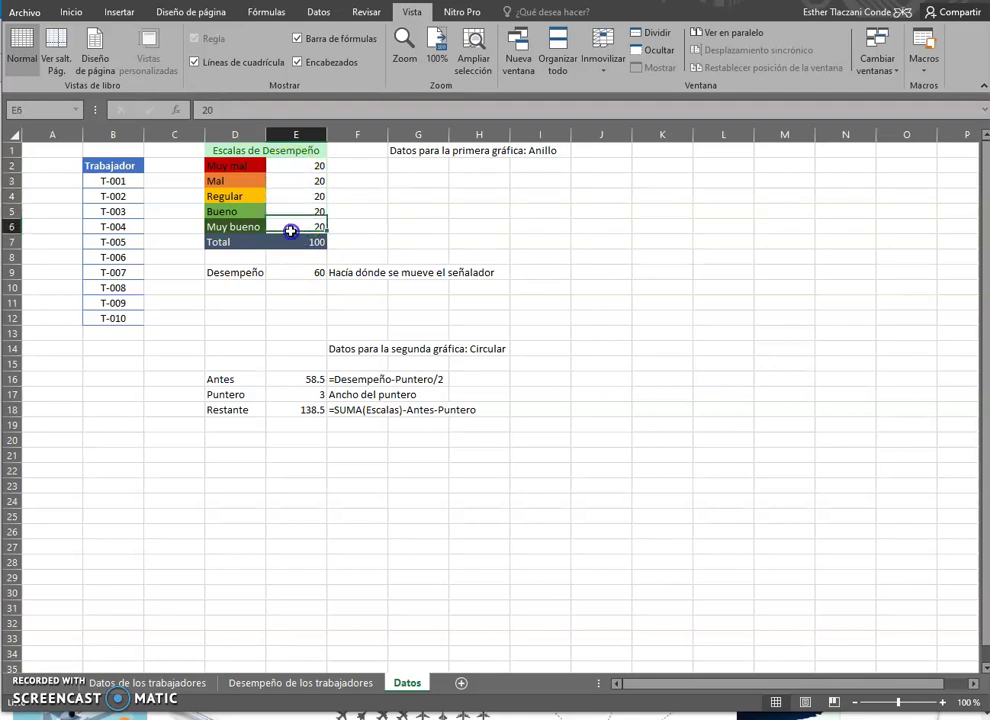
drag(245, 150, 250, 227)
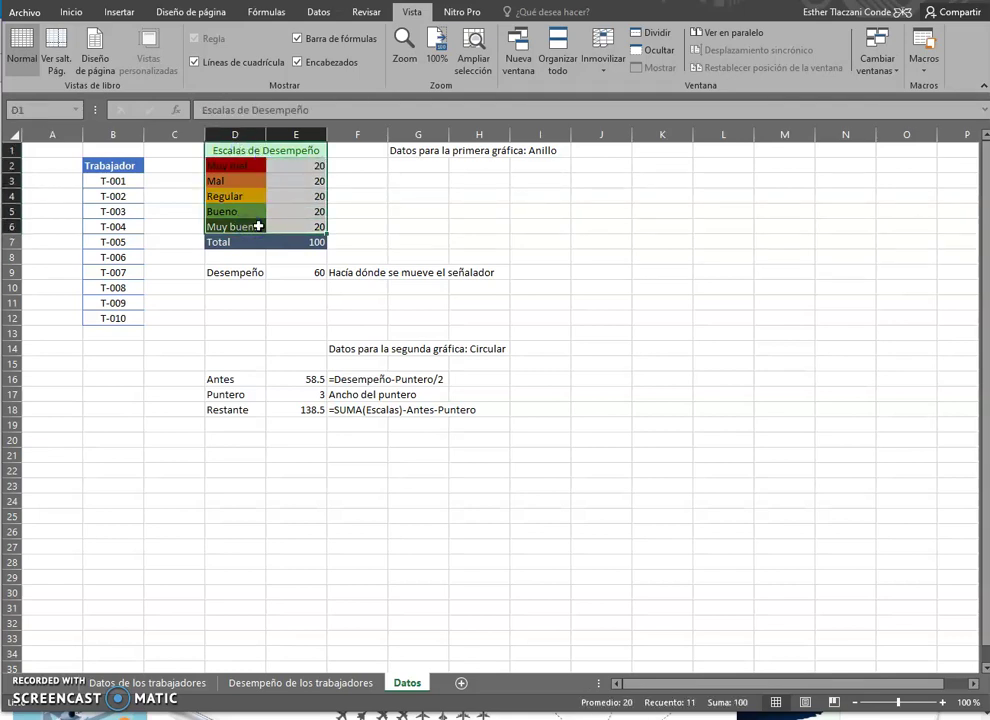
click(232, 166)
drag(237, 167, 286, 210)
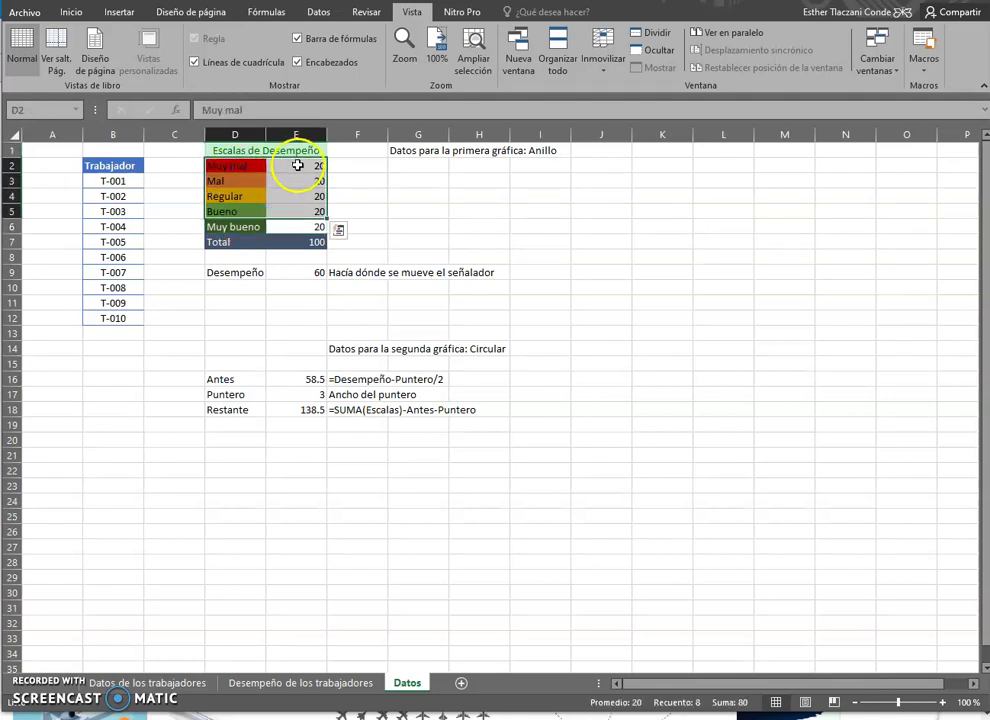
click(297, 181)
click(297, 196)
click(297, 215)
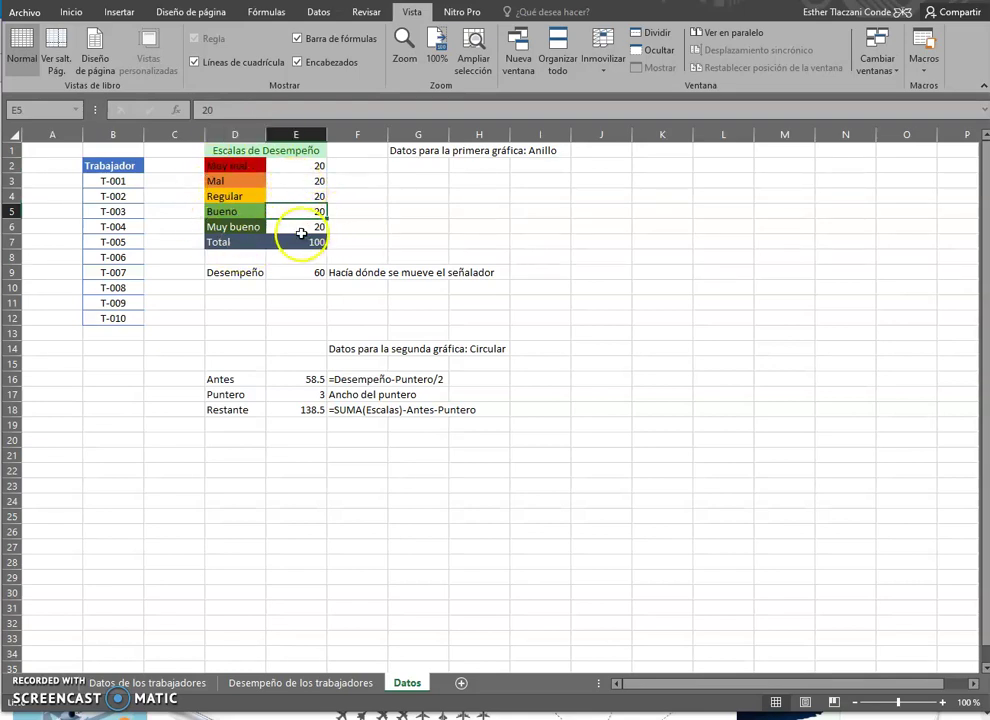
Step: Inspect the Desempeño formula in E9 of the Datos sheet and its source cell C8 on the performance sheet
click(232, 279)
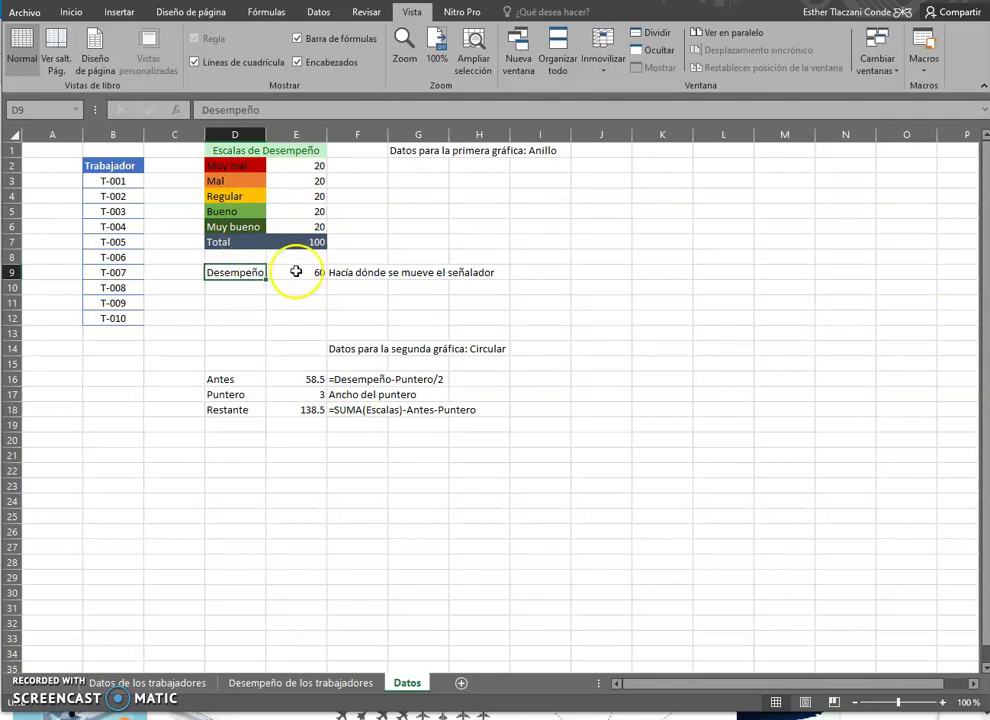
click(296, 272)
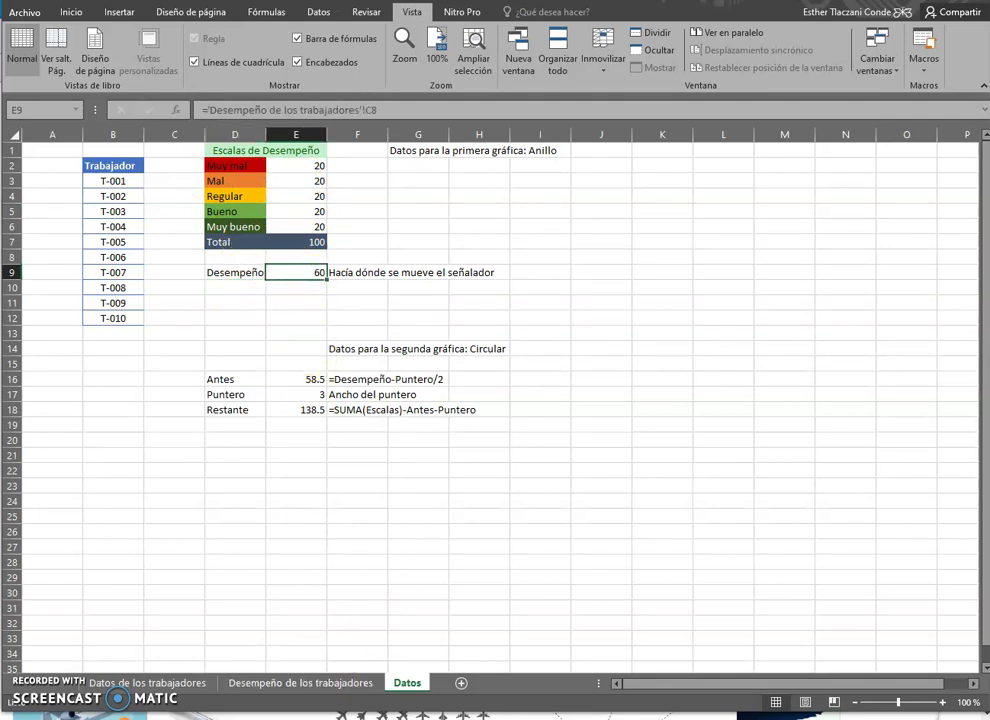
click(356, 683)
click(256, 324)
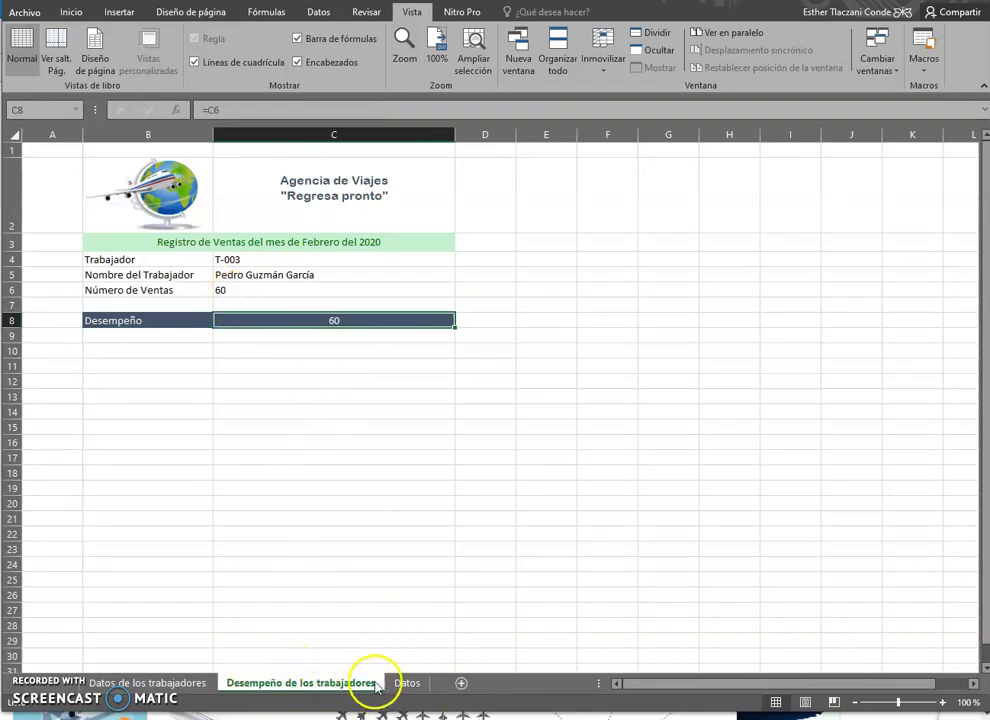
click(405, 683)
click(294, 557)
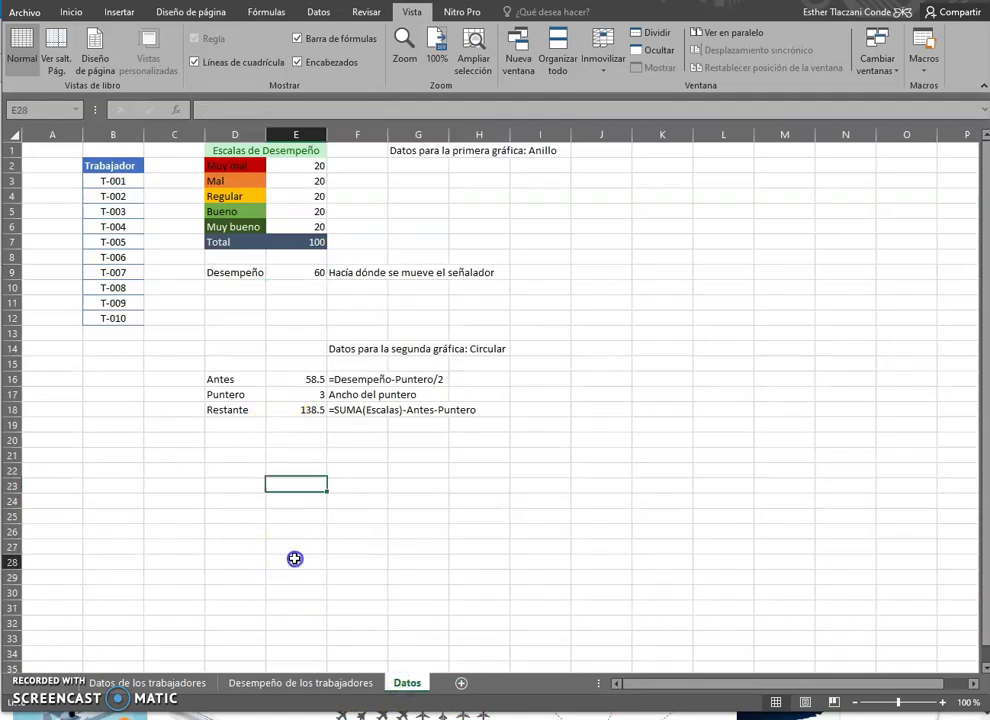
click(234, 150)
click(250, 196)
click(257, 165)
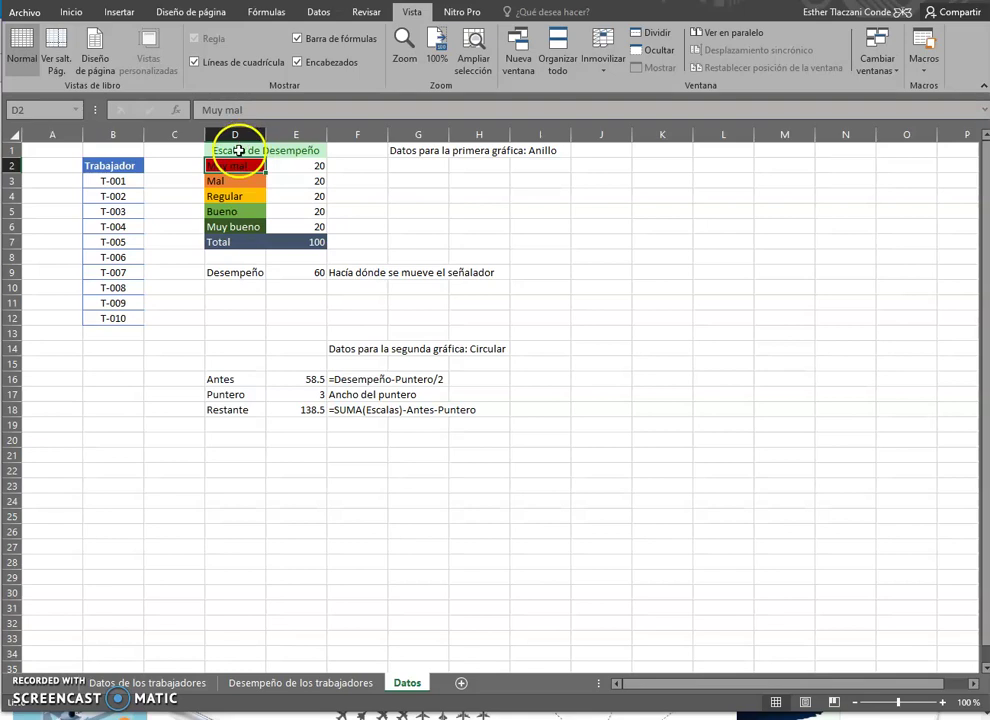
Step: Insert an empty doughnut (Anillo) chart on the Desempeño de los trabajadores sheet, starting from blank cell B10
click(300, 683)
click(222, 442)
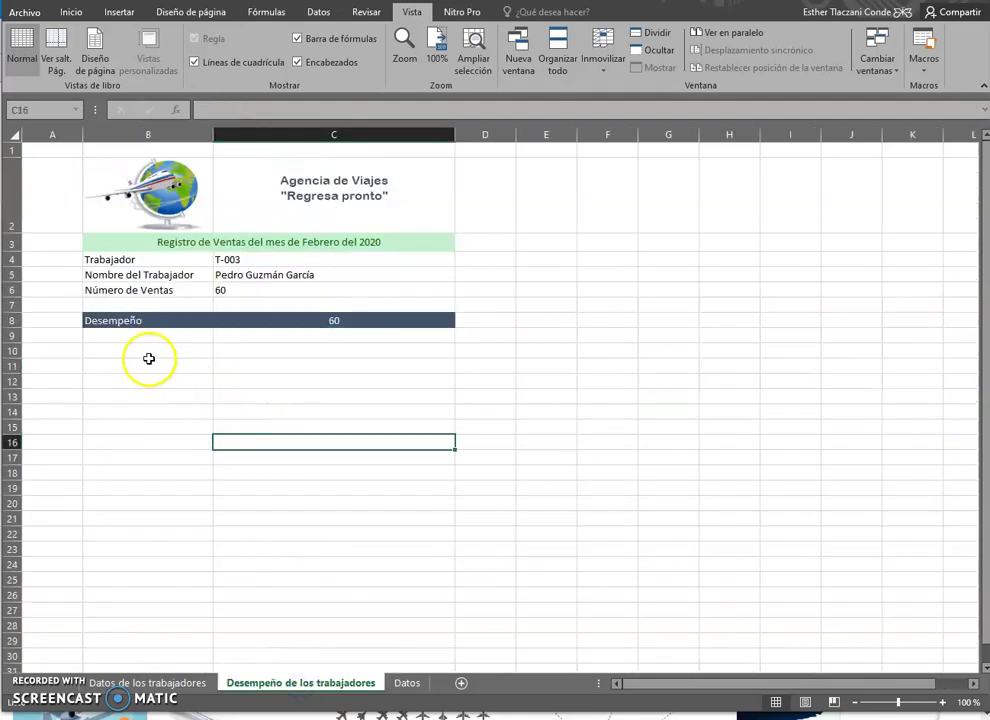
click(141, 350)
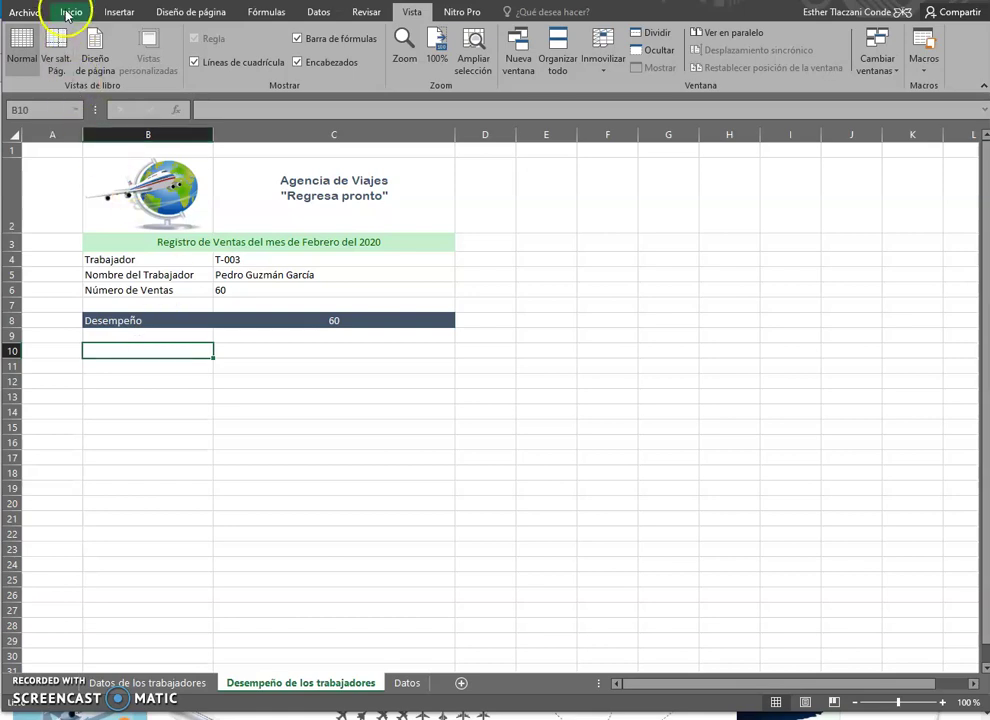
click(68, 13)
click(119, 12)
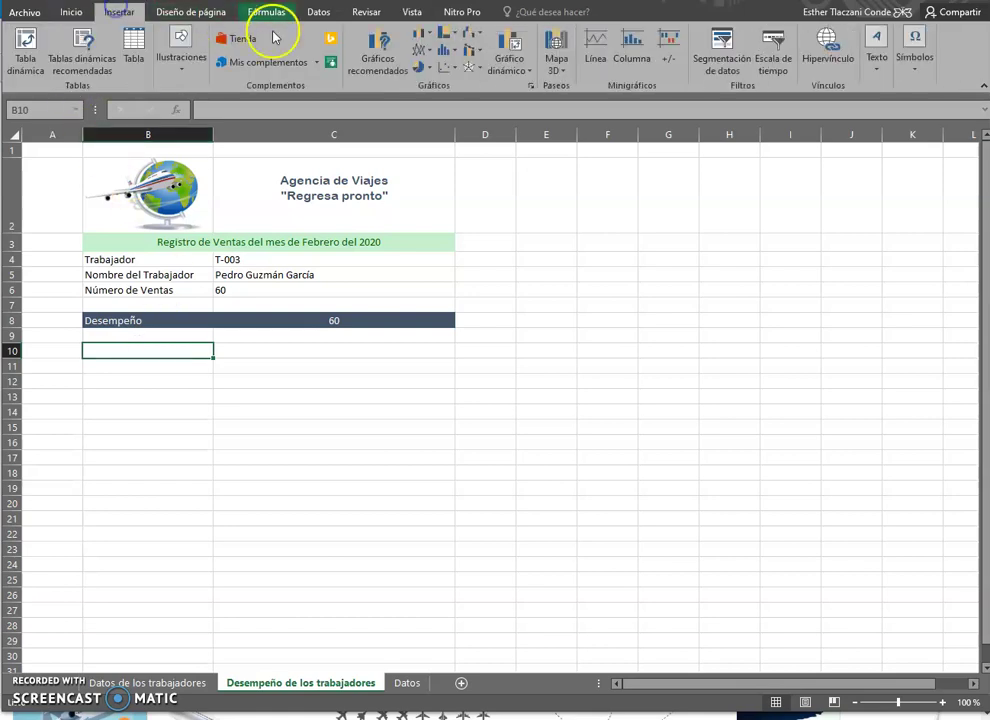
click(421, 68)
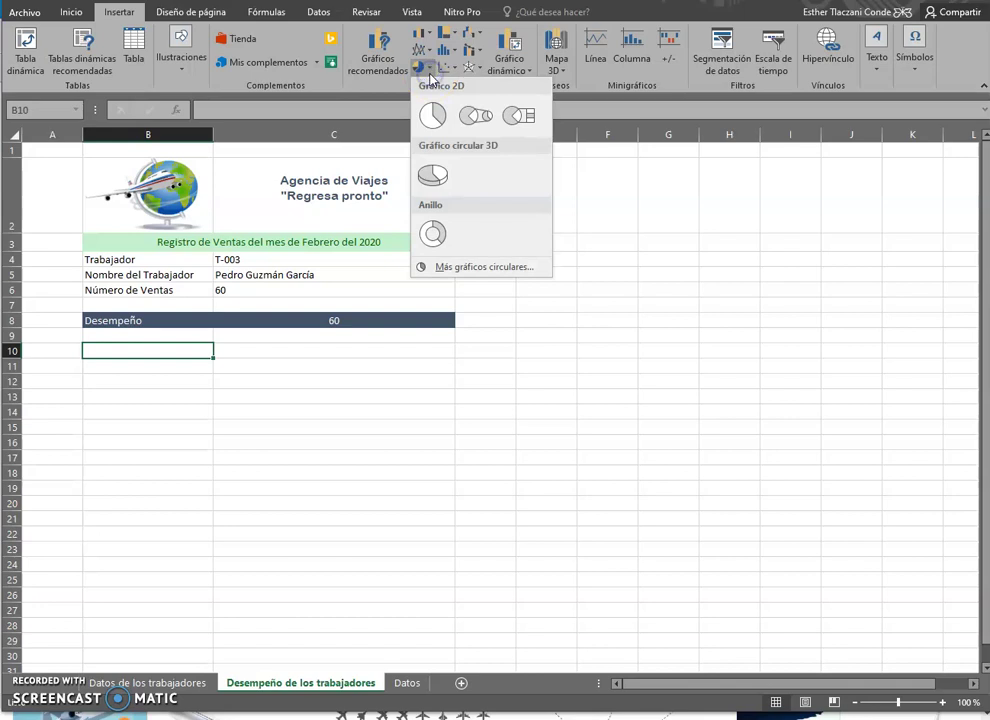
click(433, 238)
Step: Place the empty chart directly below the Desempeño row and size it to span about B10 to C24
drag(563, 310, 317, 345)
click(451, 566)
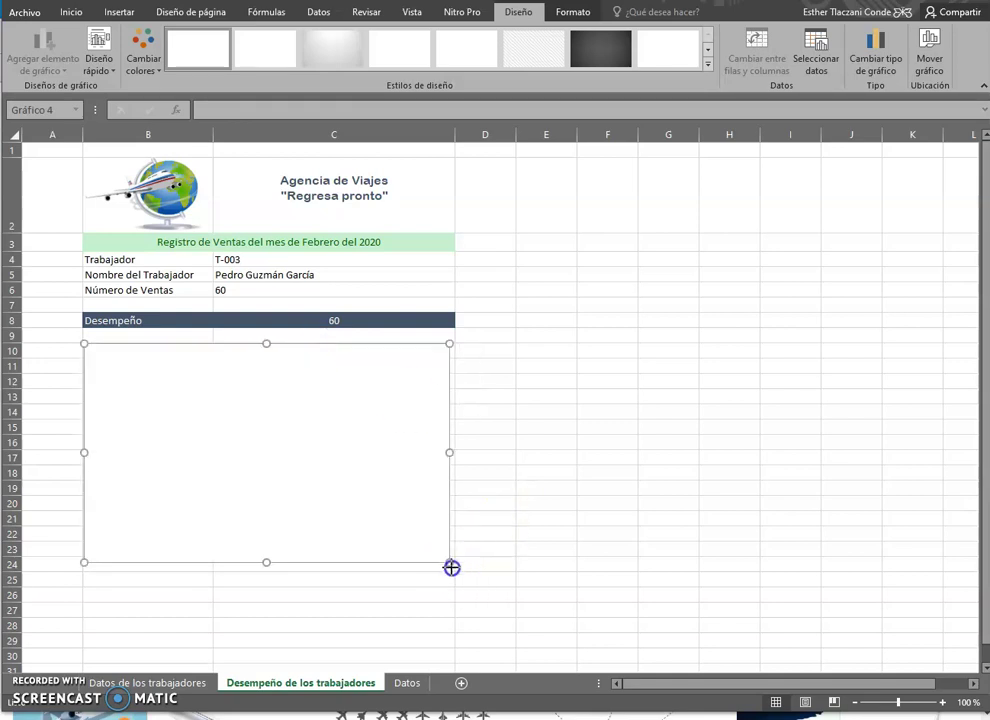
drag(454, 569, 453, 571)
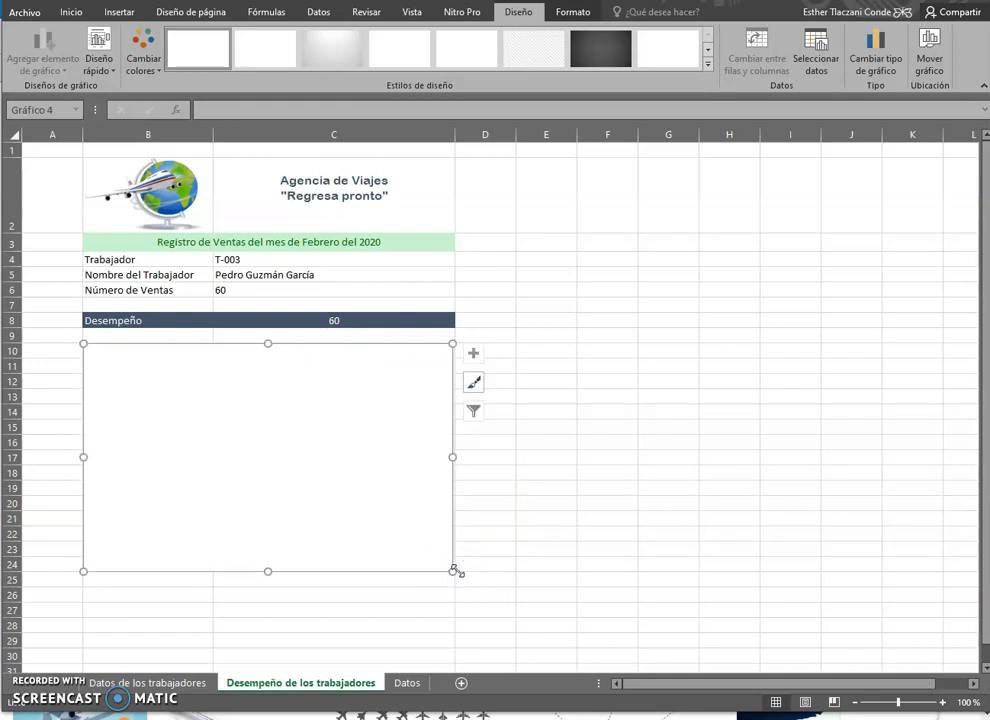
drag(341, 551, 400, 394)
Step: Add a data series to the doughnut chart, taking its name from cell D1 of the Datos sheet
click(372, 362)
right_click(375, 346)
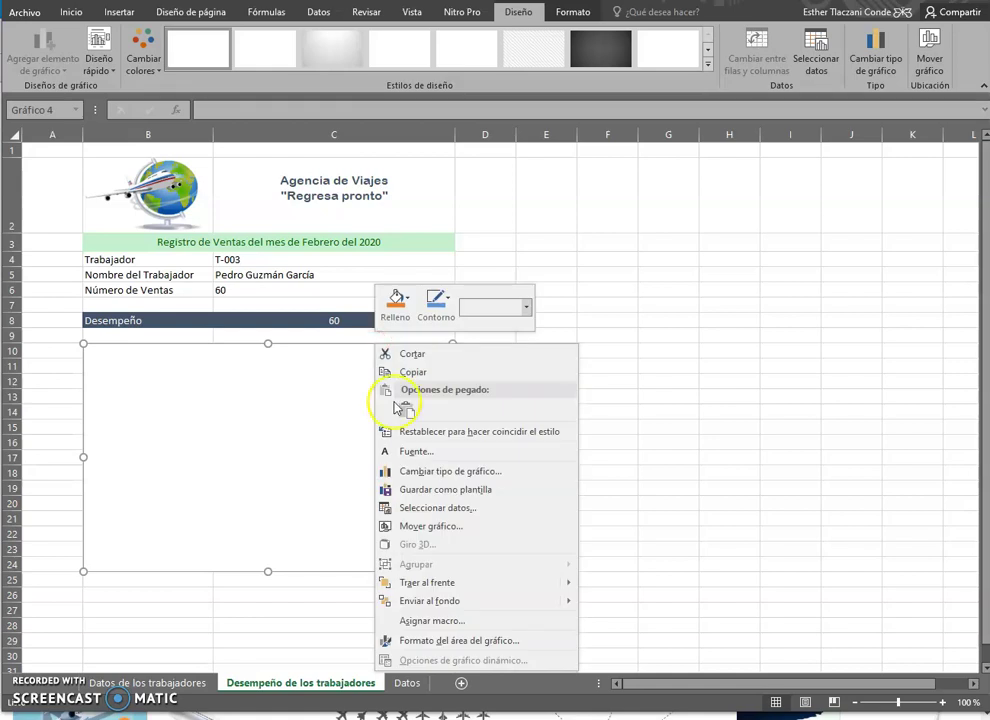
click(420, 508)
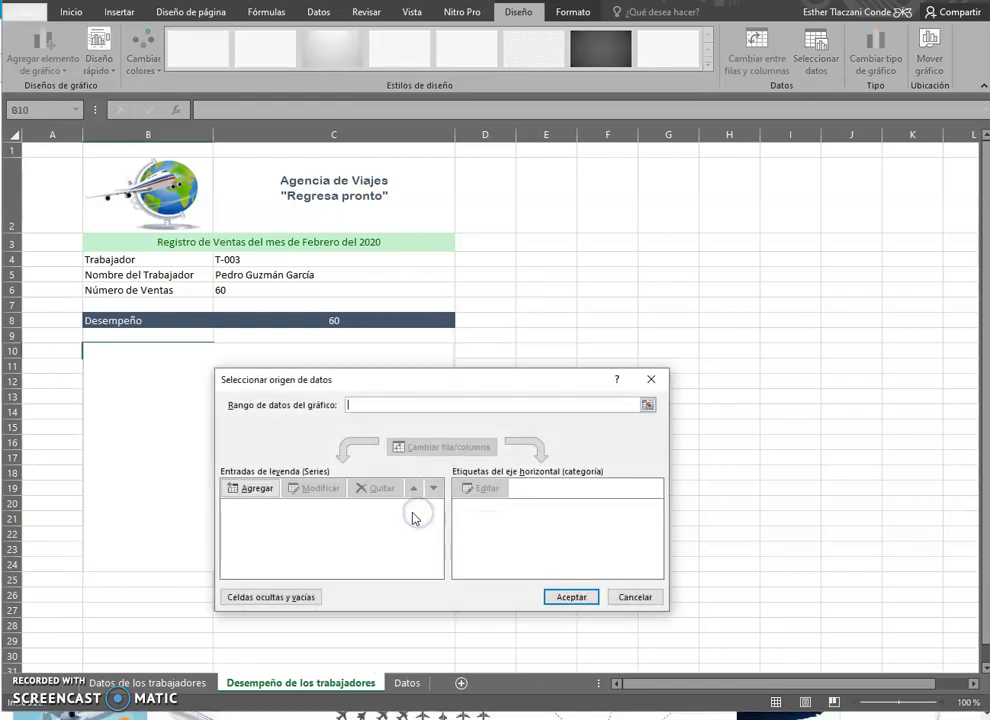
click(248, 489)
click(339, 477)
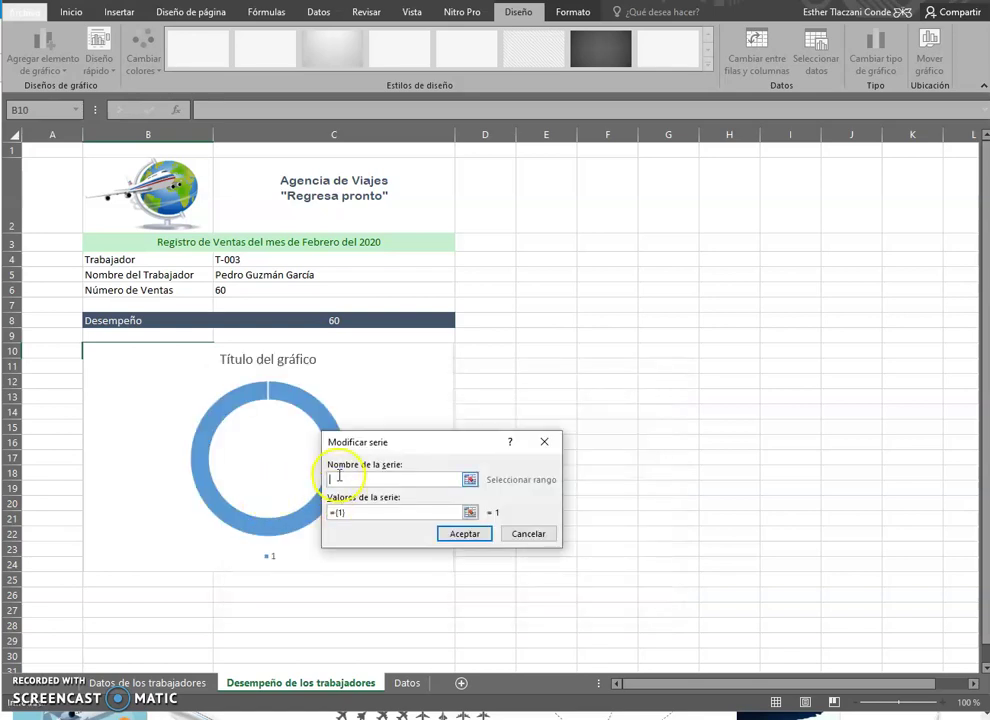
click(407, 683)
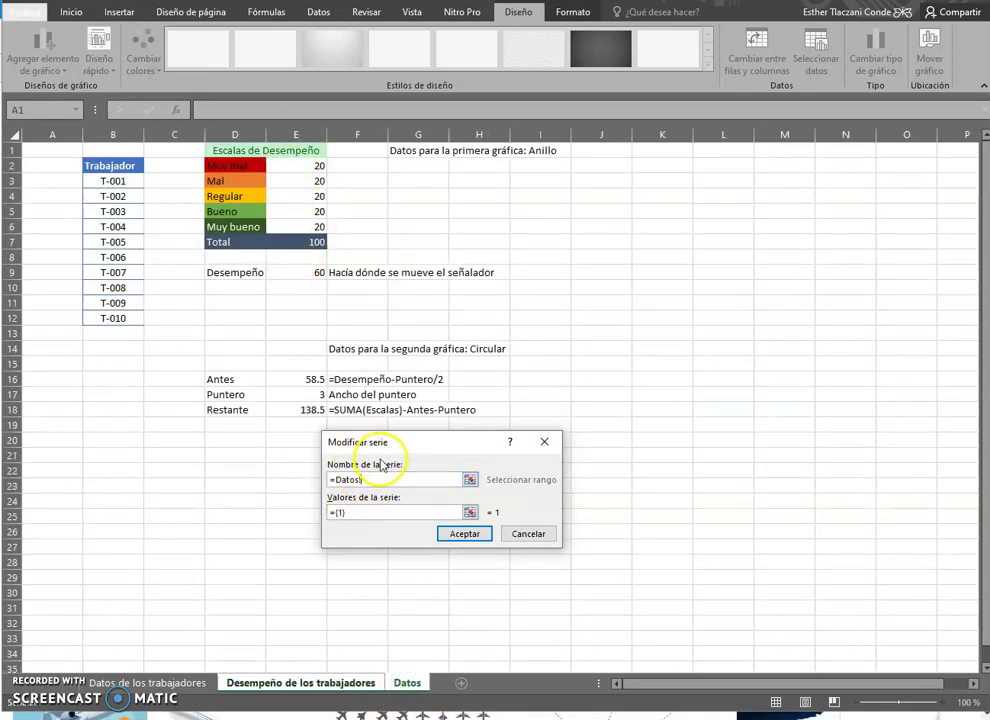
click(218, 148)
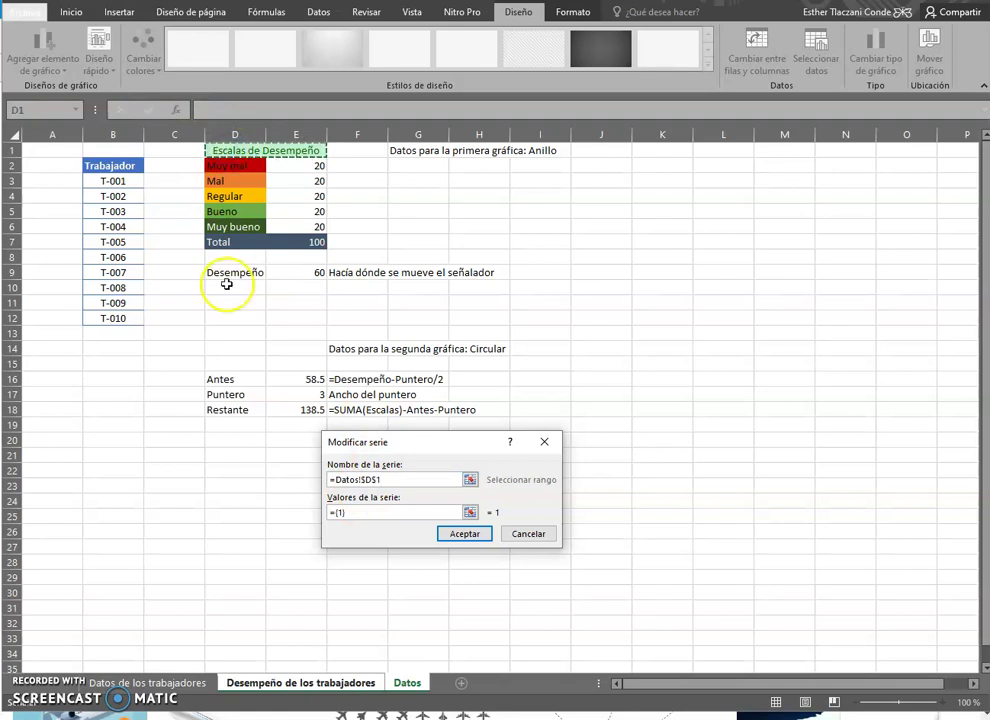
Step: Set the series values to Datos!$E$2:$E$7, total included, and accept the chart's data source
click(340, 513)
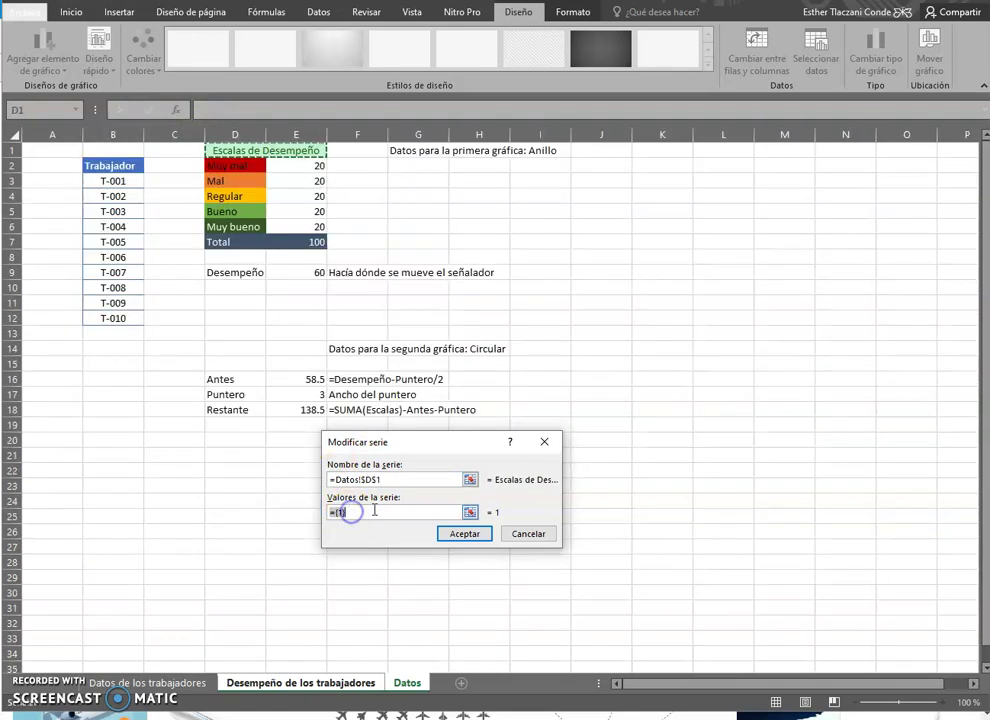
drag(320, 166, 327, 240)
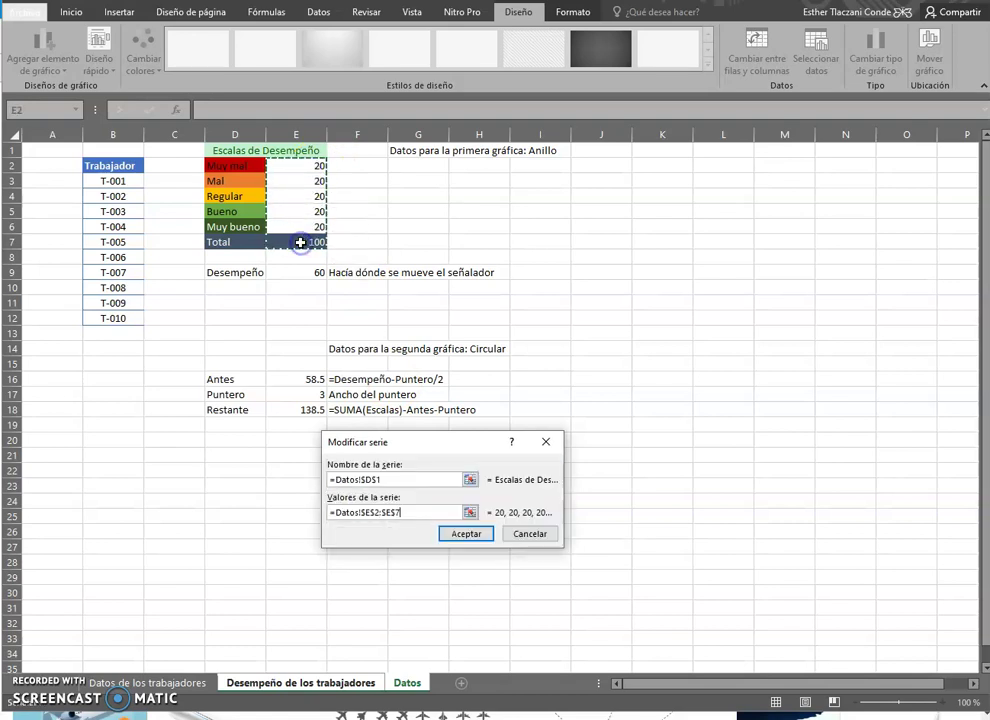
click(466, 533)
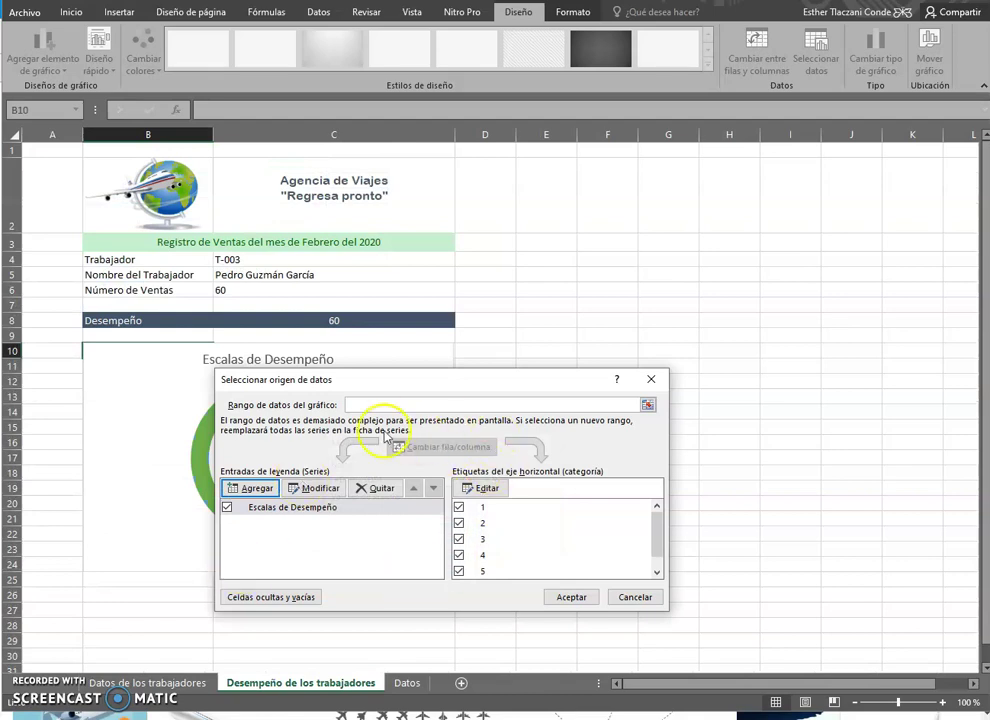
click(588, 598)
Step: Delete the title and the legend from the doughnut chart
click(316, 358)
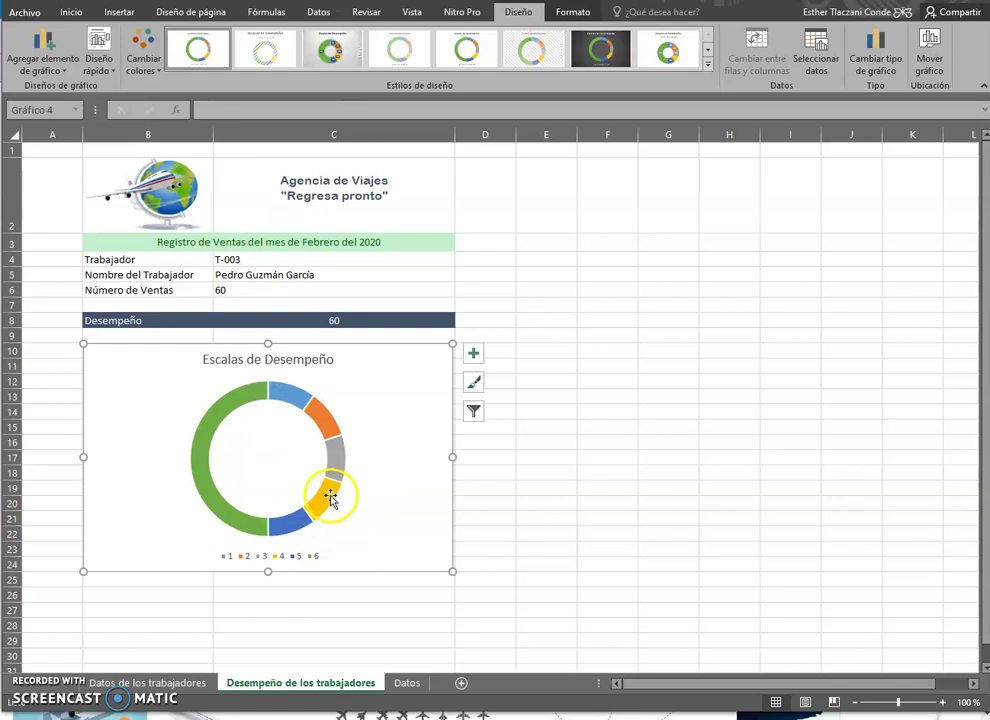
click(320, 365)
click(267, 360)
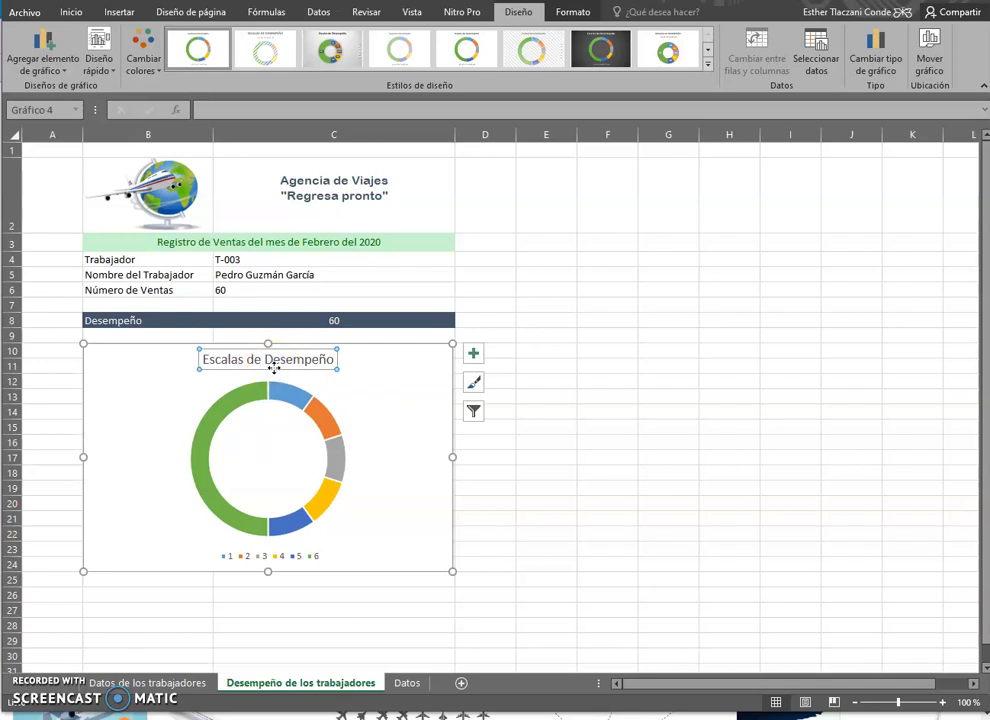
key(Delete)
click(275, 561)
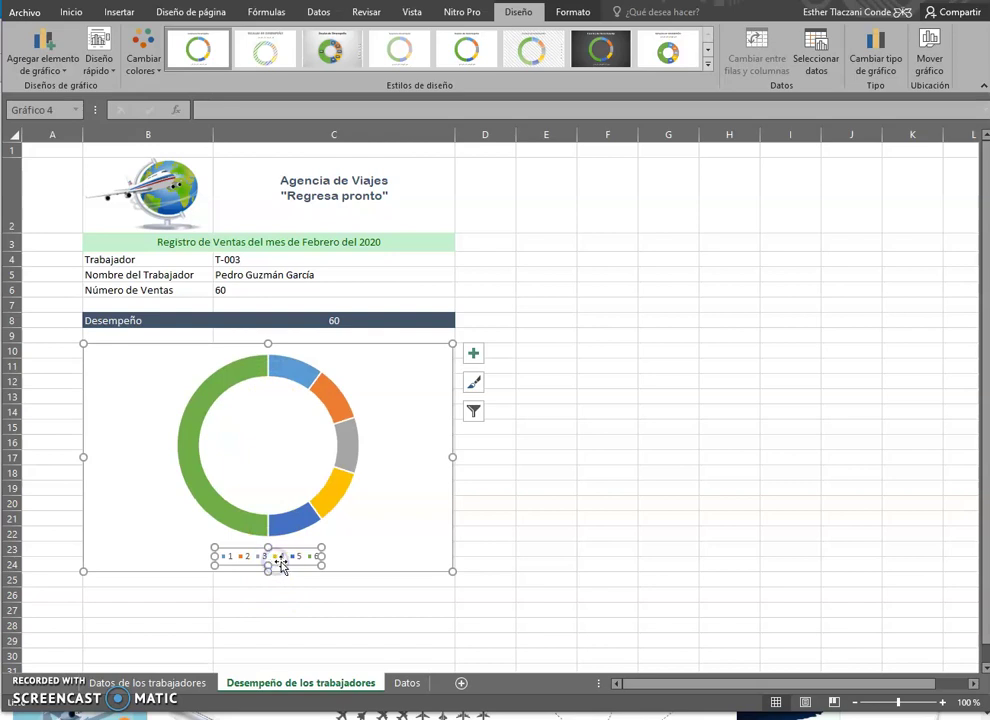
key(Delete)
click(298, 567)
click(343, 431)
click(125, 452)
click(263, 374)
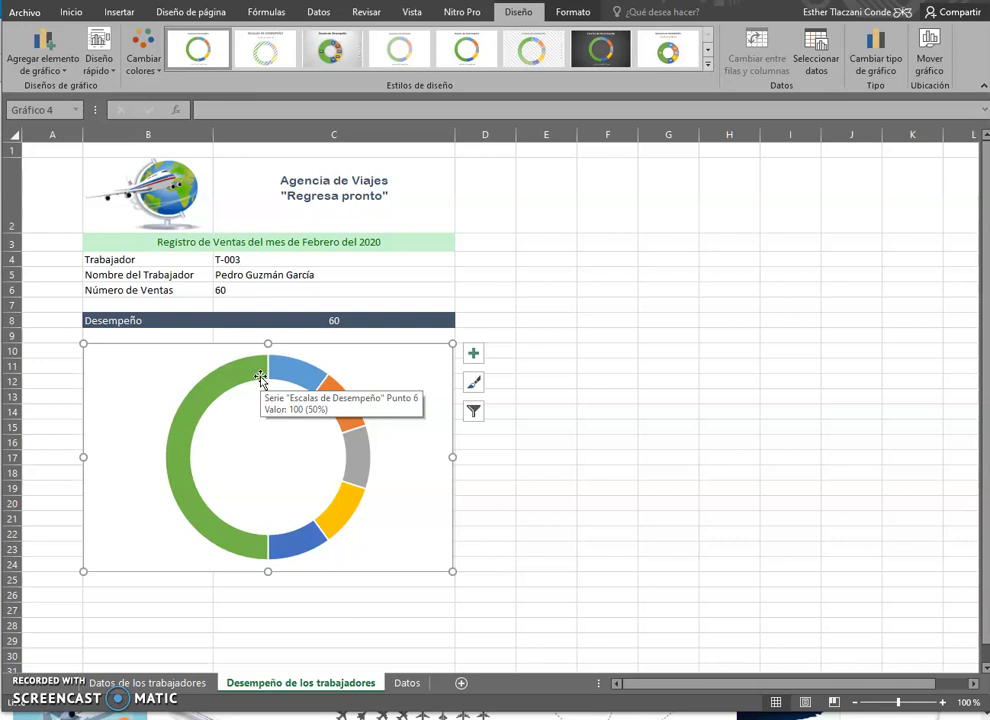
click(362, 525)
click(363, 453)
click(376, 399)
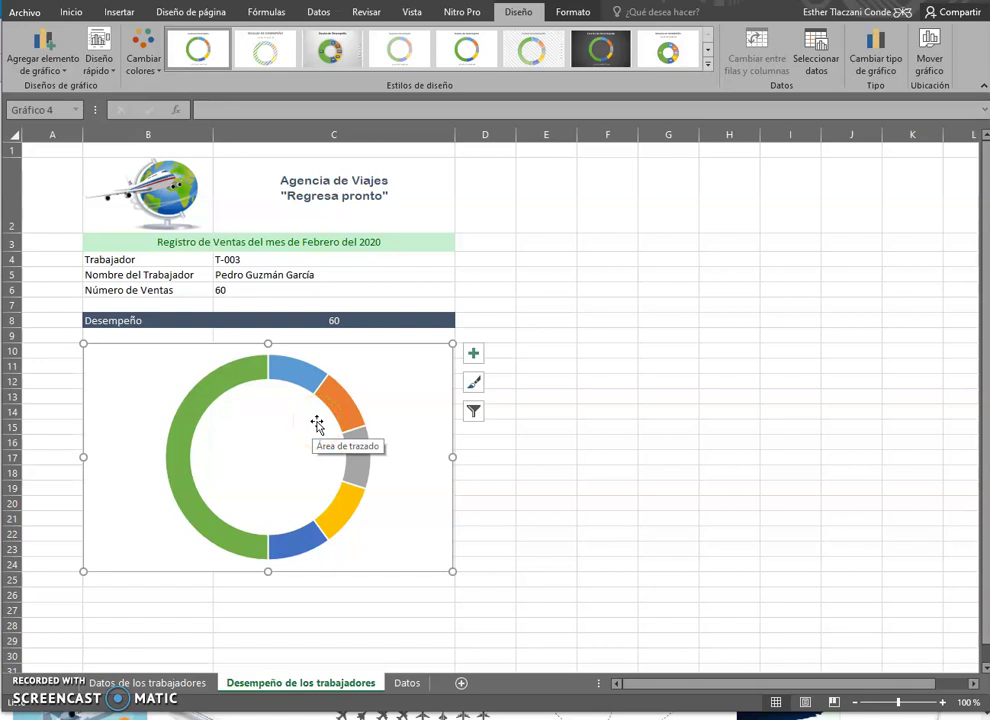
click(310, 375)
click(355, 535)
click(338, 404)
click(249, 381)
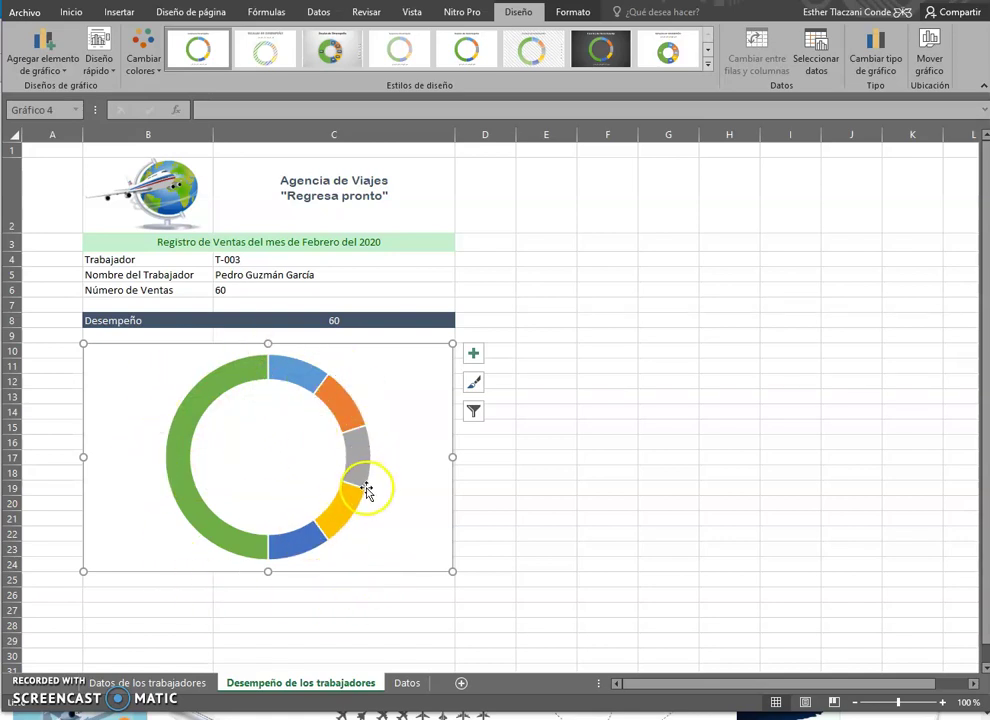
Step: Set the first slice angle of the Escalas de Desempeño doughnut series to 270°
double_click(446, 378)
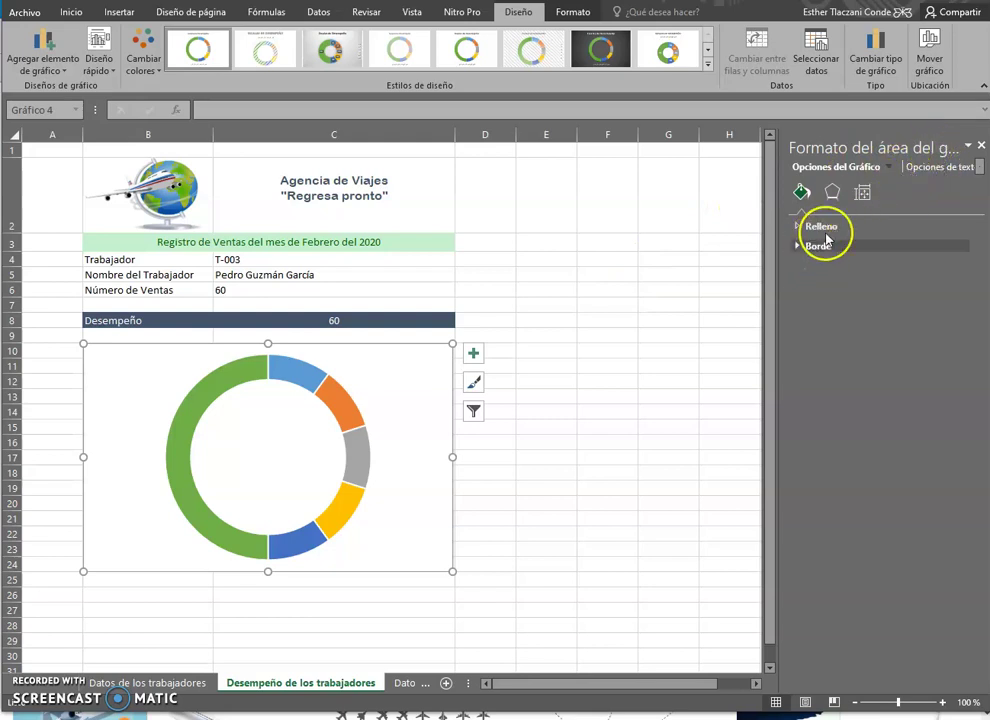
click(888, 167)
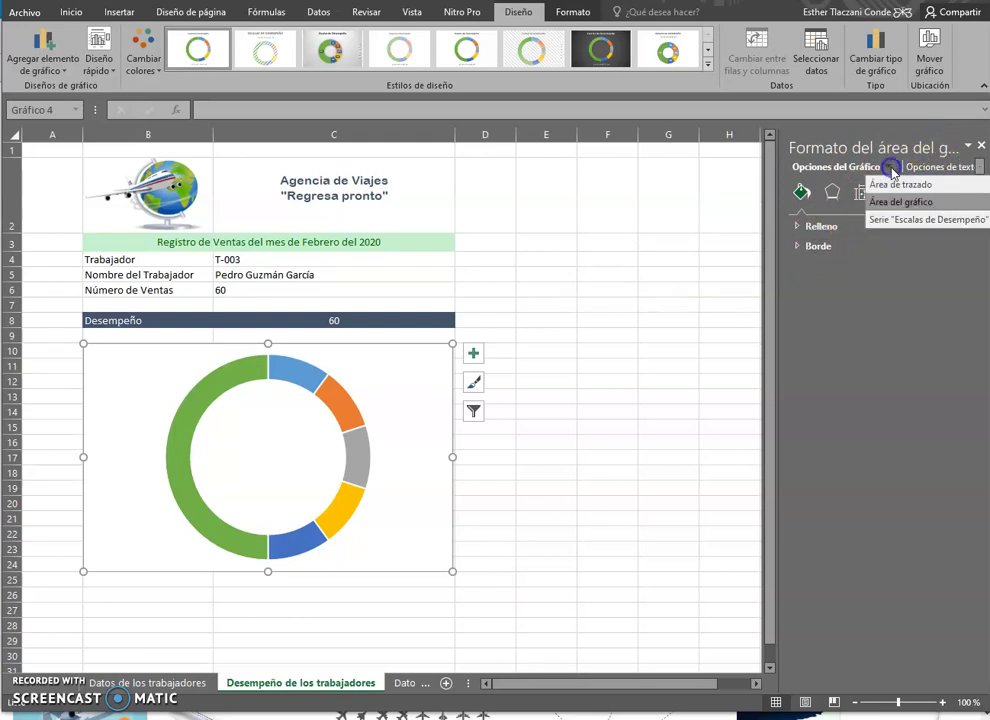
click(903, 220)
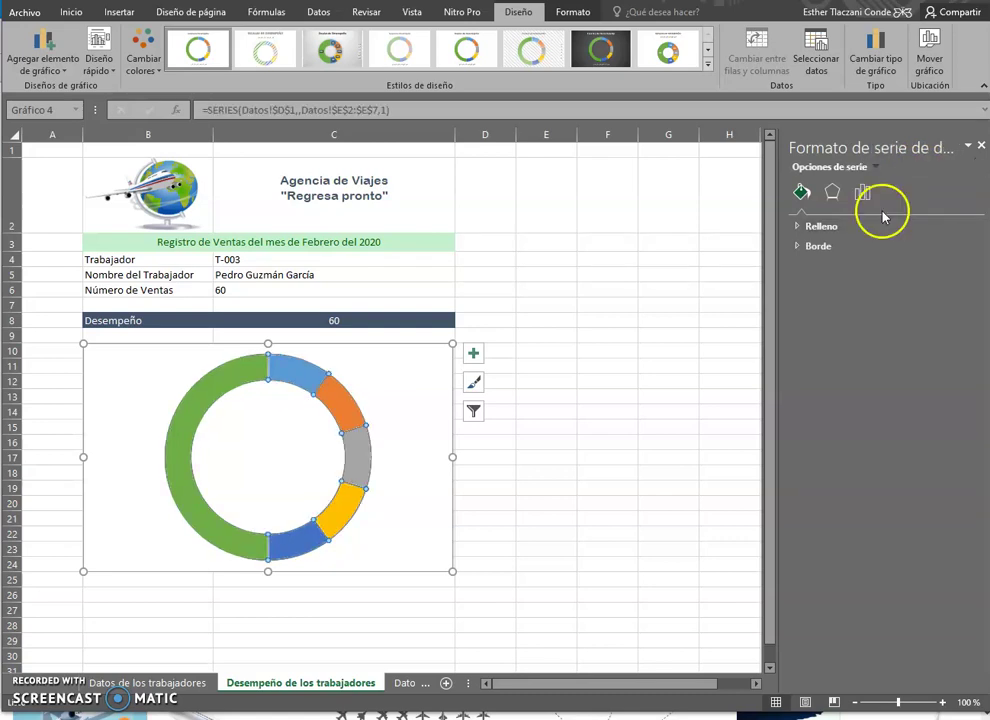
click(862, 193)
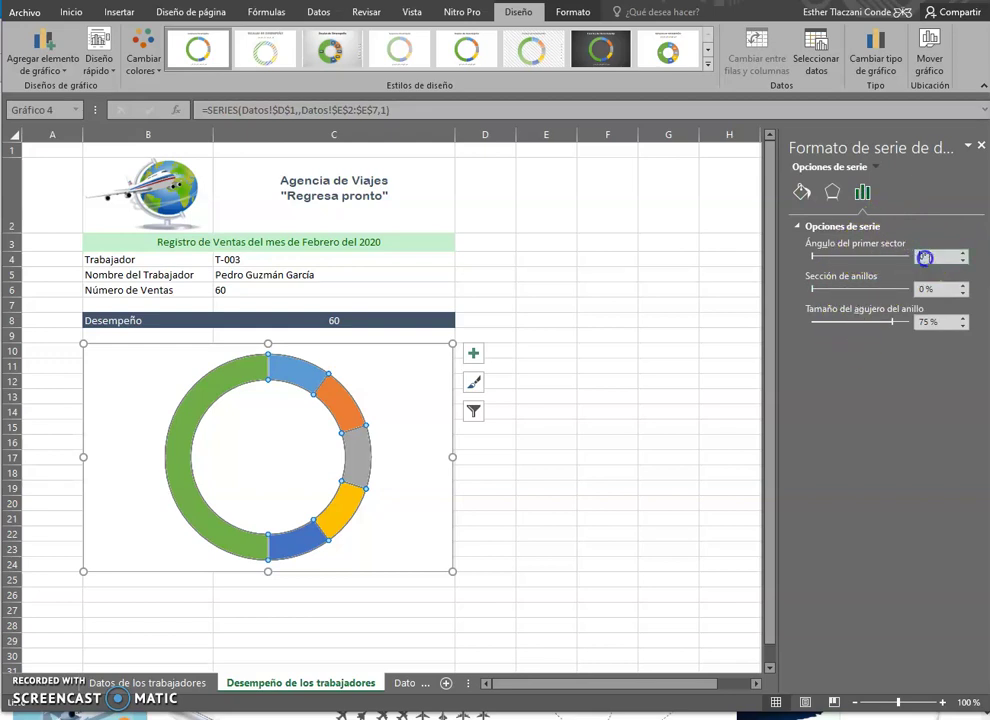
click(962, 254)
click(962, 257)
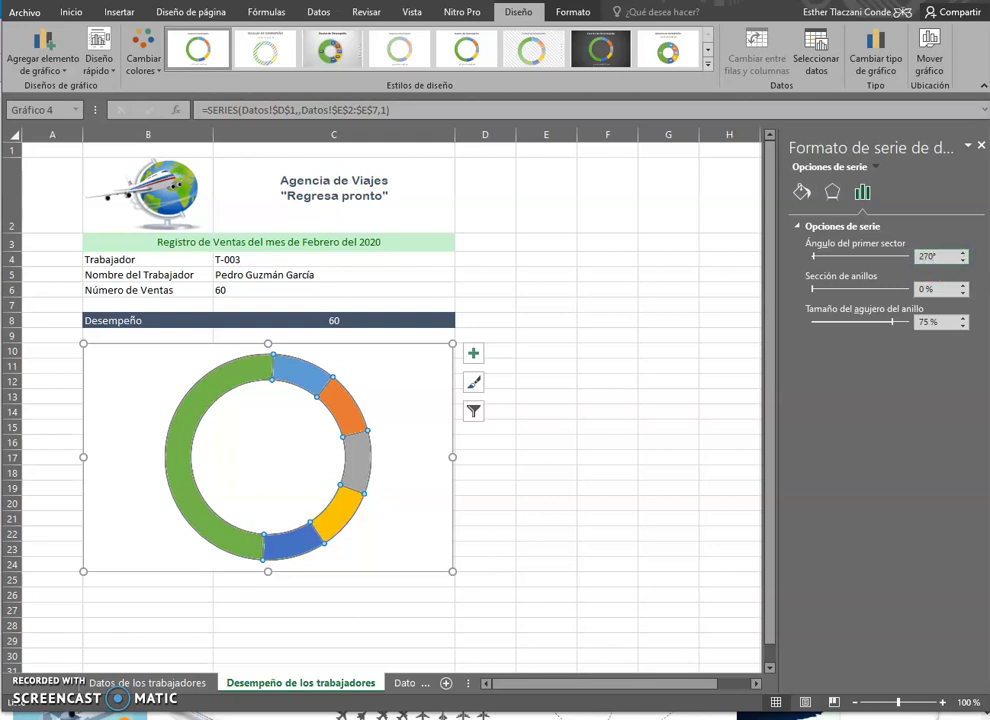
key(Return)
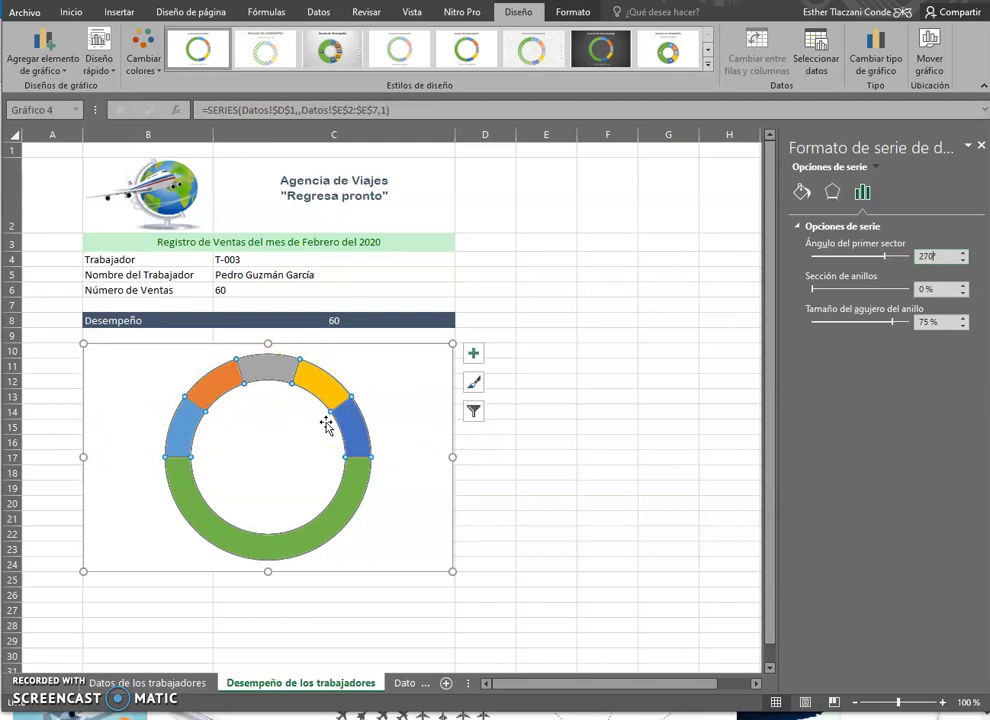
Step: Remove the fill and the border from the large green Total slice of the doughnut
click(336, 522)
click(296, 538)
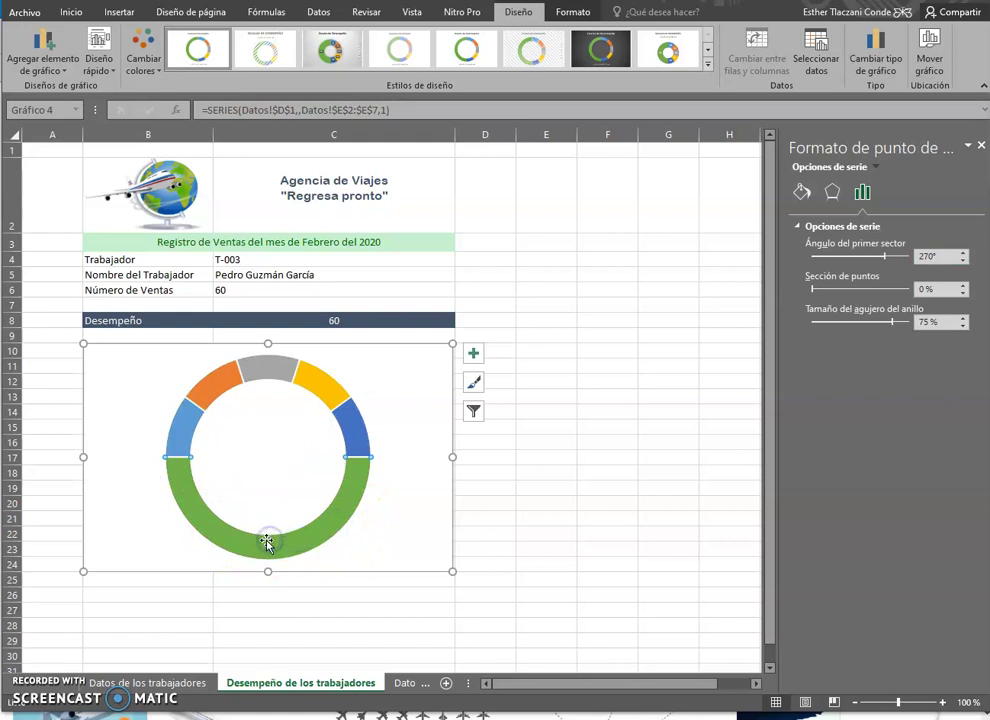
click(803, 192)
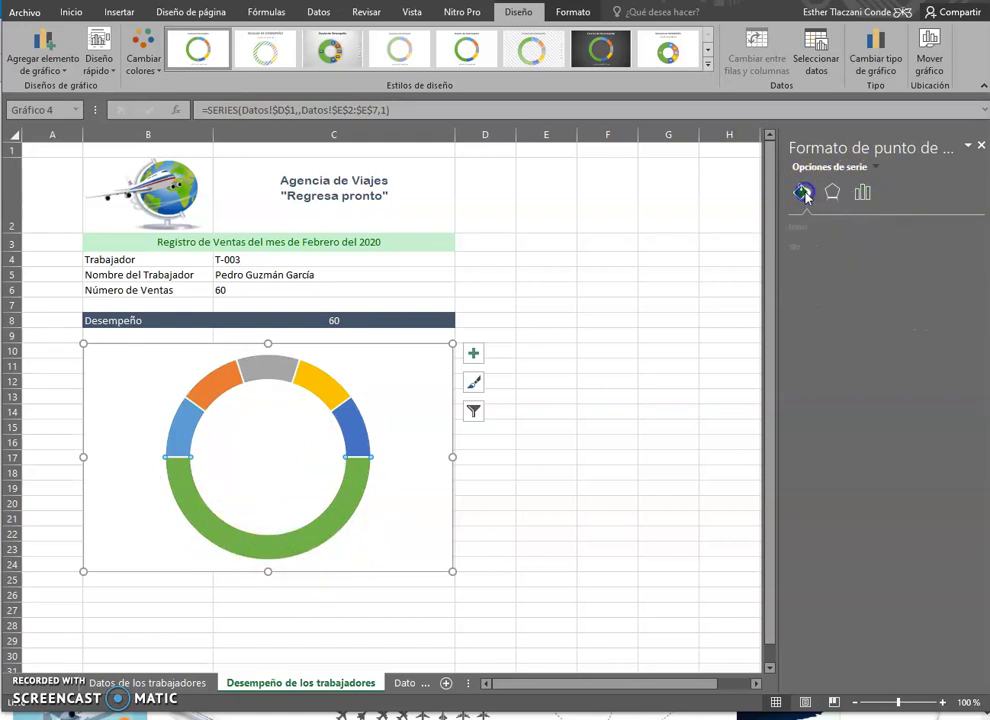
click(811, 225)
click(797, 408)
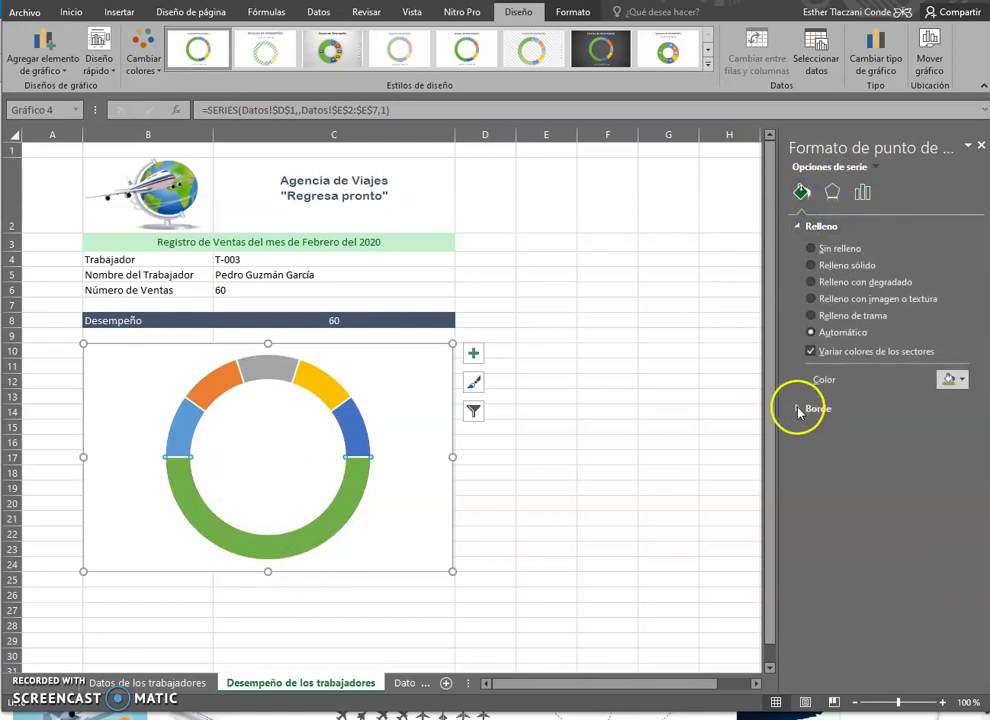
click(832, 250)
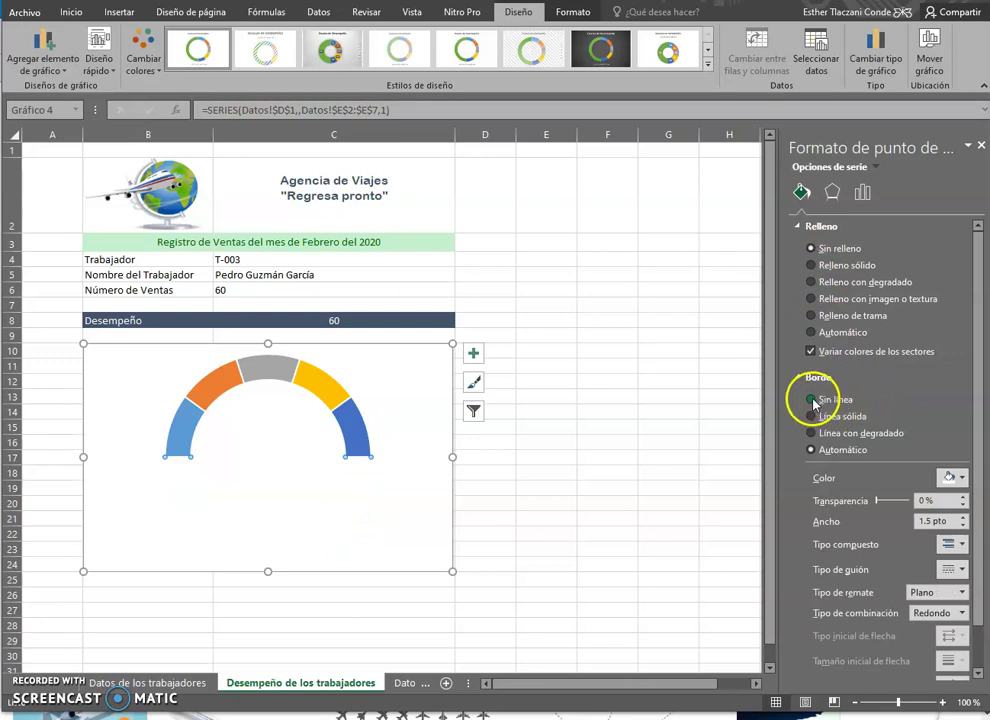
click(811, 400)
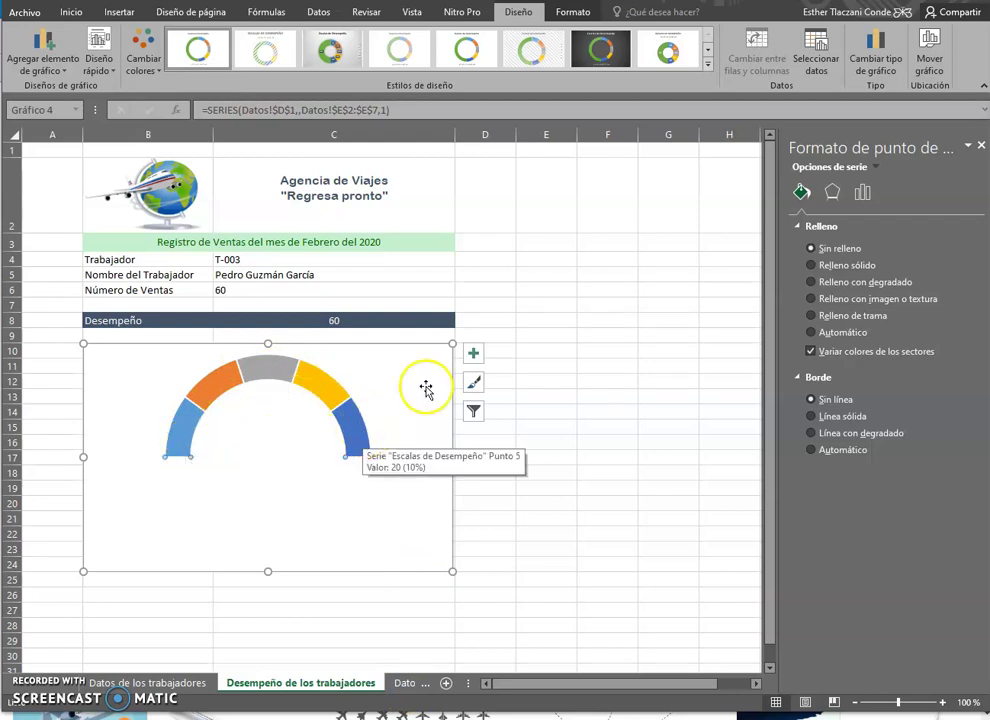
Step: Fill the first slice of the gauge with standard dark red and the second slice with theme orange
click(182, 434)
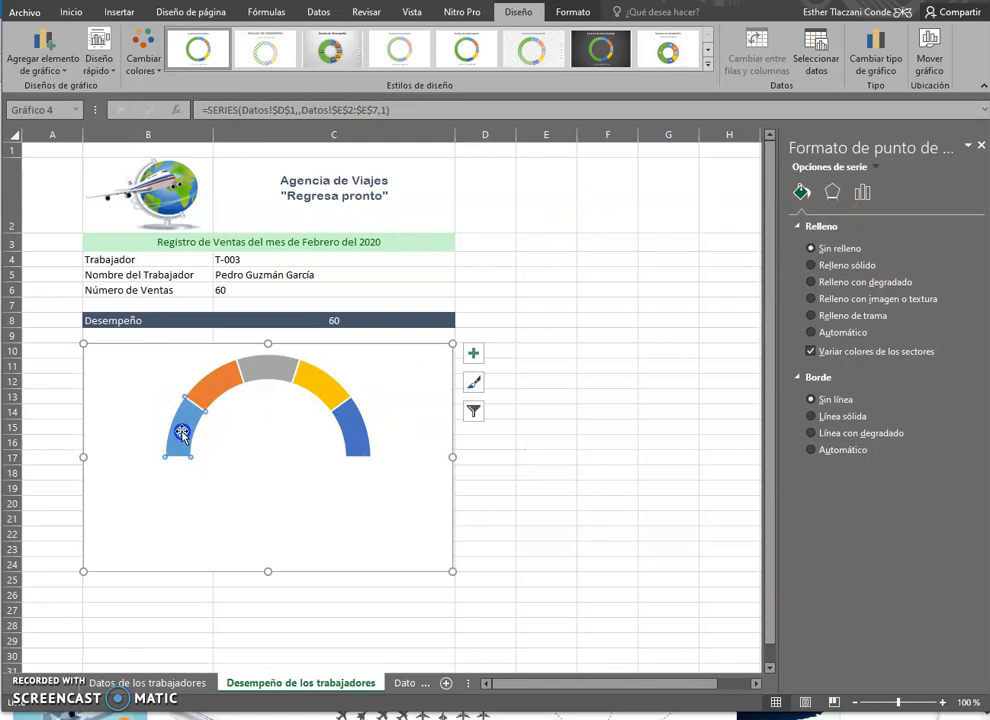
click(952, 379)
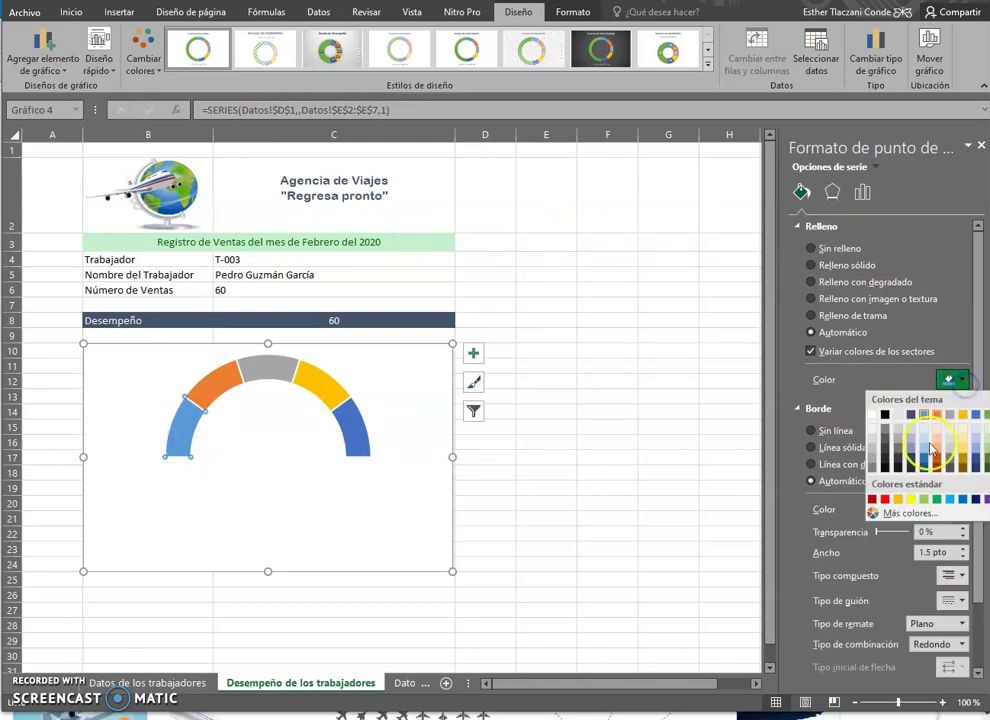
click(874, 500)
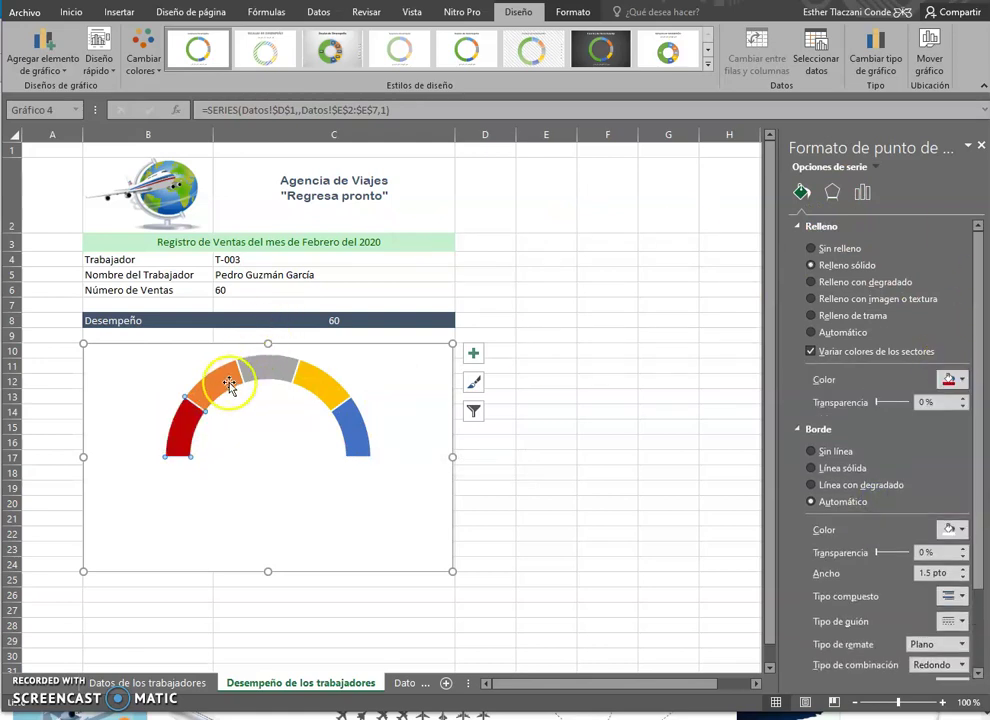
click(952, 379)
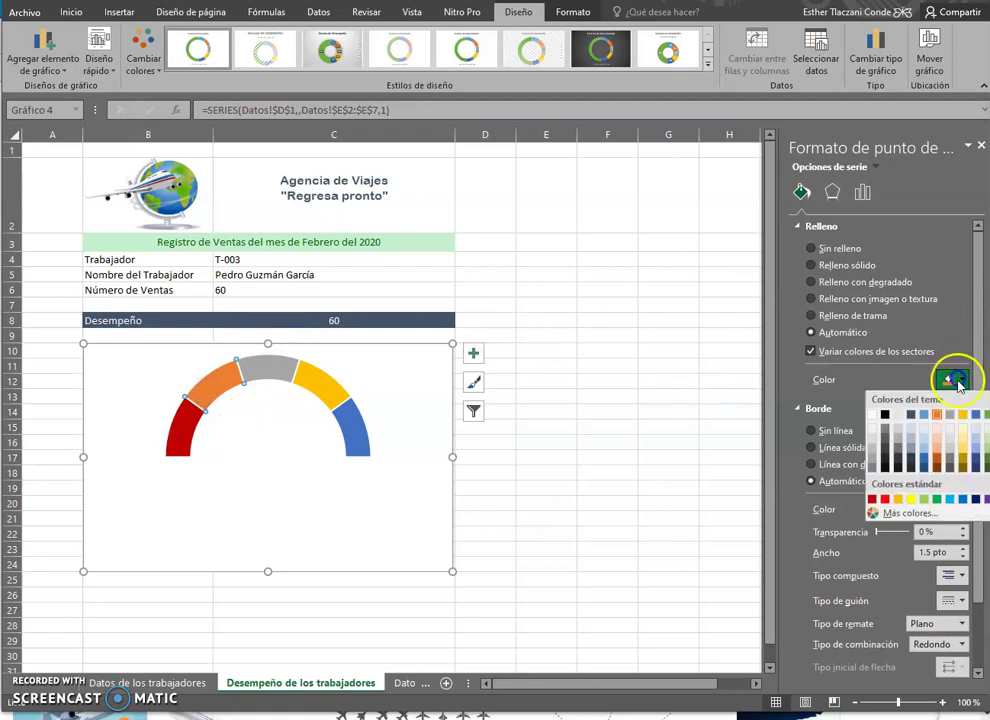
click(938, 419)
Step: Fill the third slice of the gauge with theme gold and the fourth slice with theme green
click(268, 376)
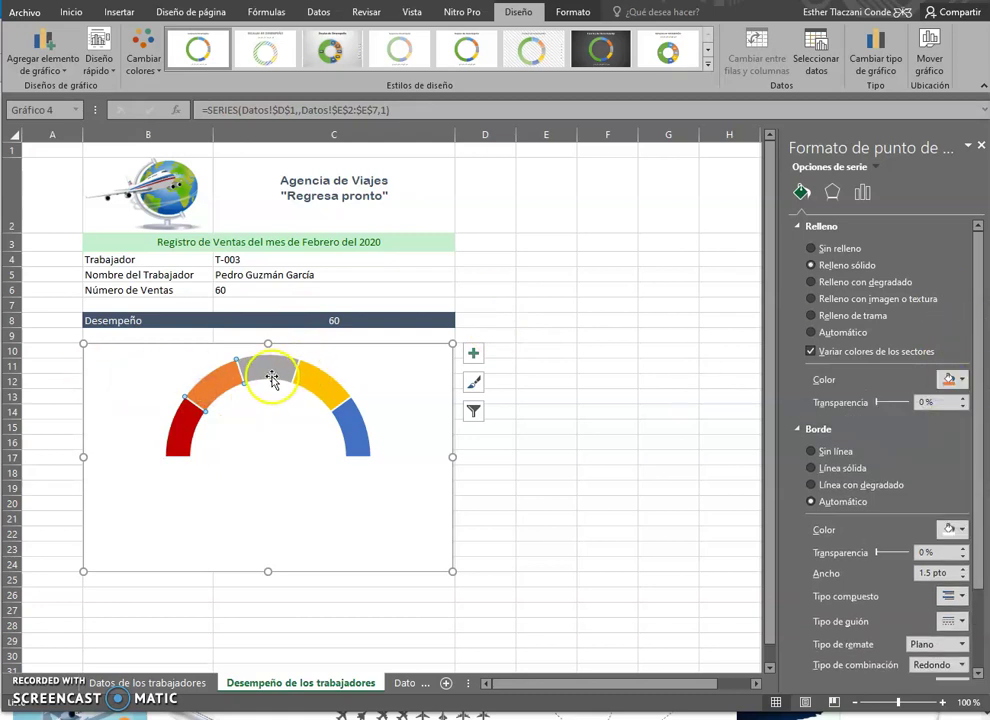
click(952, 379)
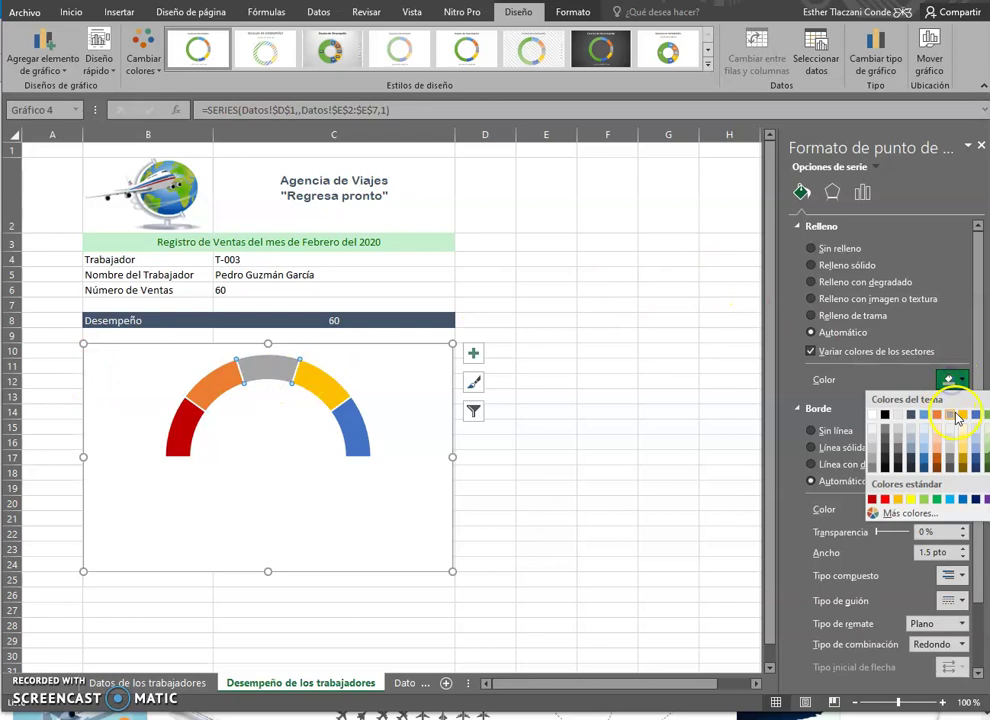
click(963, 416)
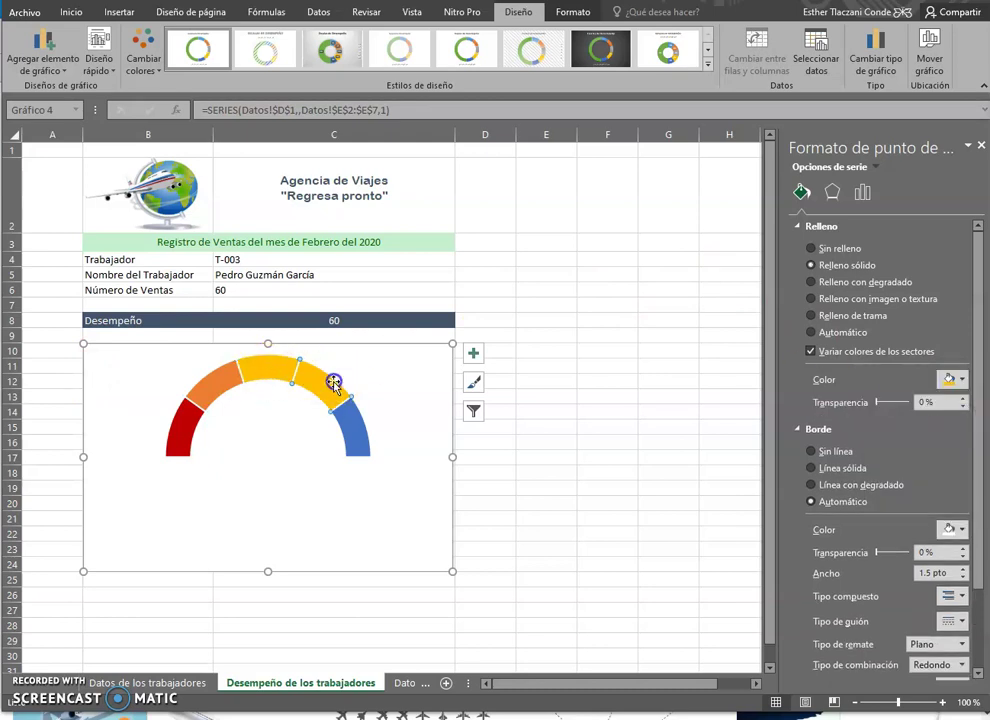
click(333, 380)
click(952, 379)
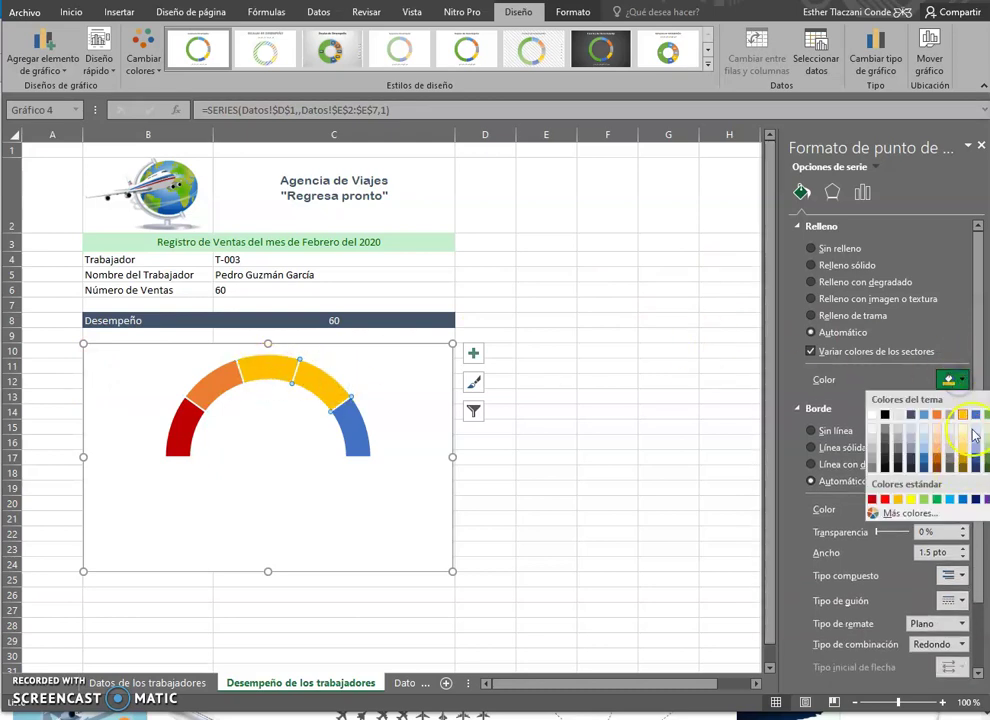
click(986, 414)
Step: Fill the fifth slice of the gauge with the darkest shade of theme green
click(357, 447)
click(952, 379)
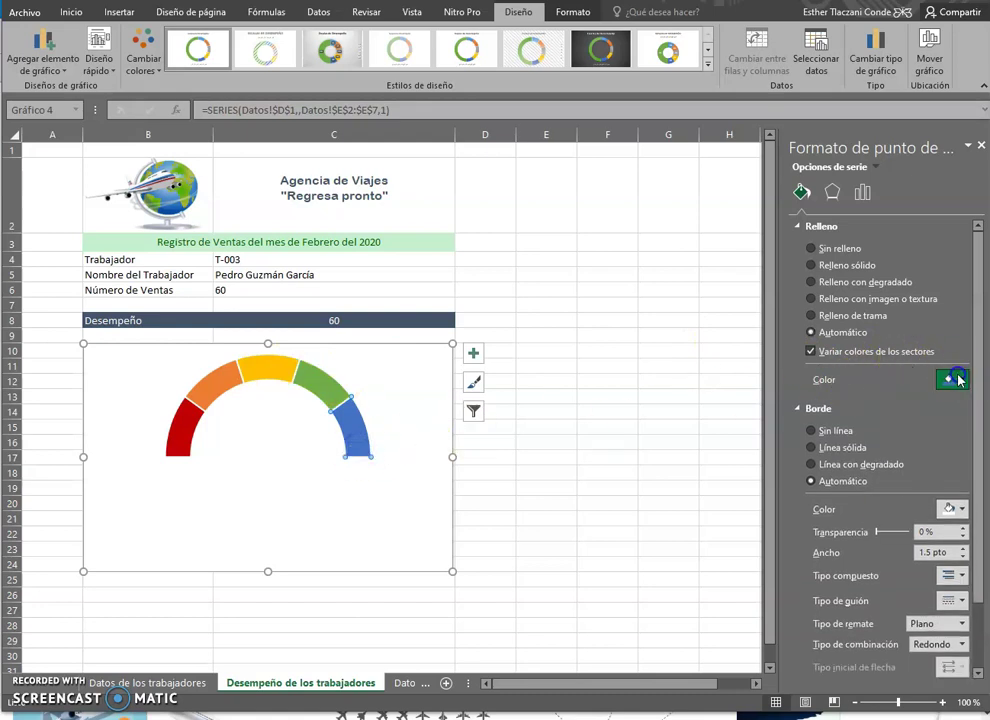
click(986, 464)
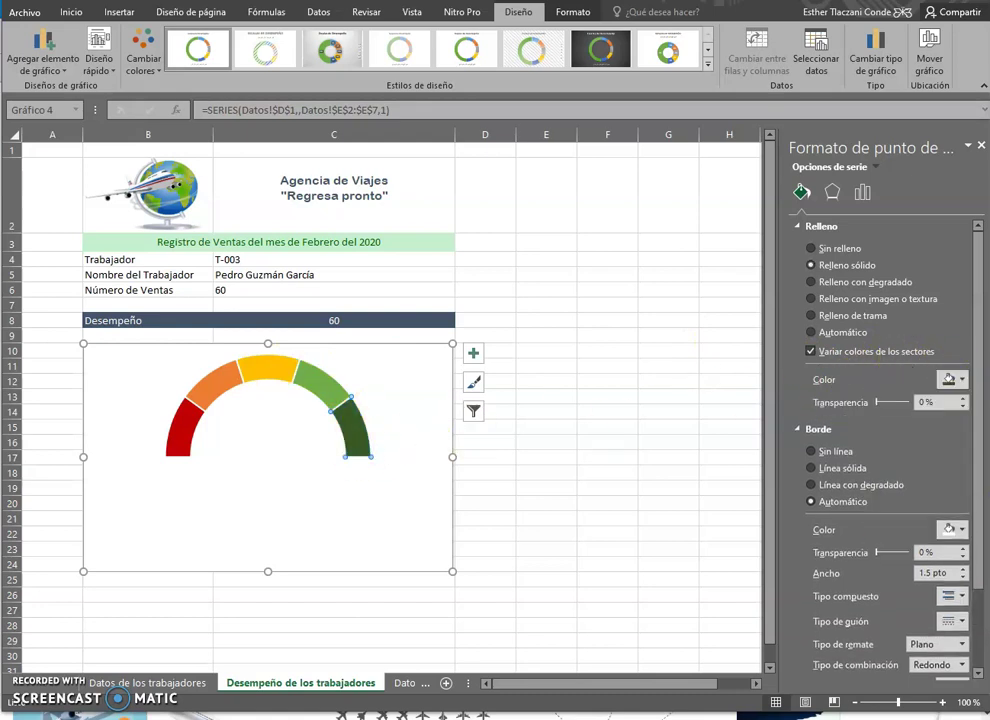
click(175, 447)
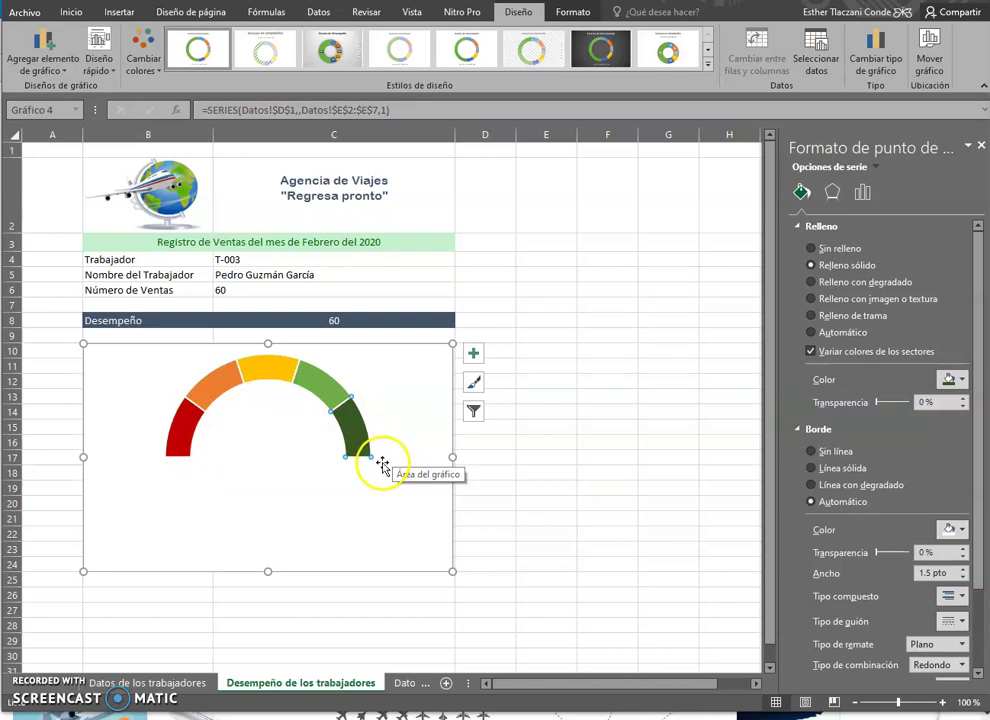
Step: Insert an empty text box inside the chart, beside the dark red slice and spanning about rows 15 to 19
click(318, 347)
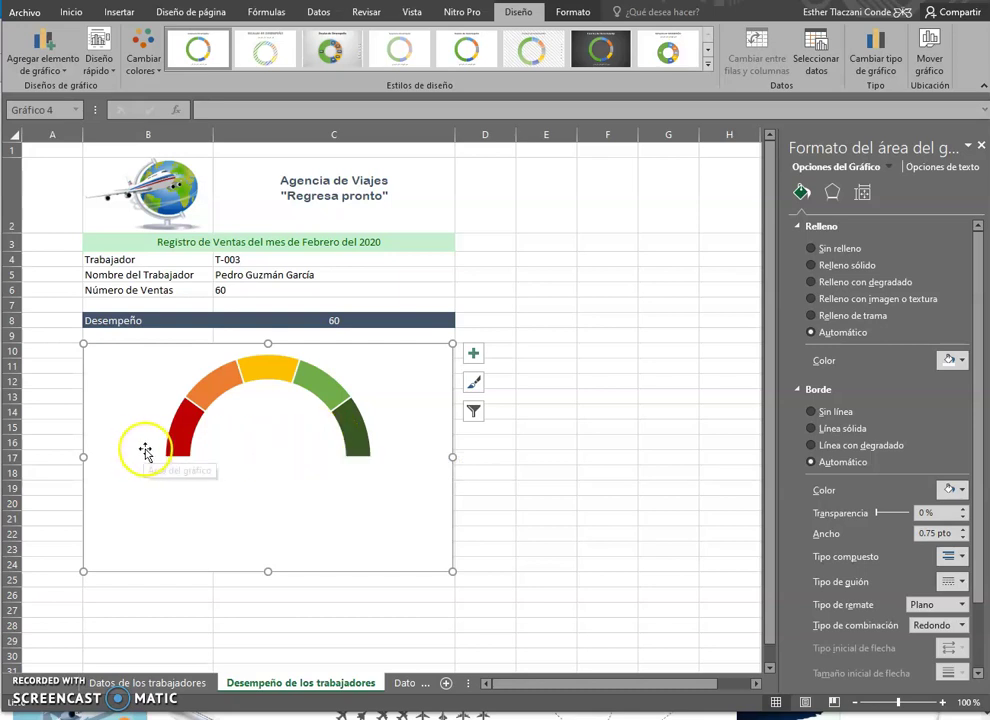
click(118, 396)
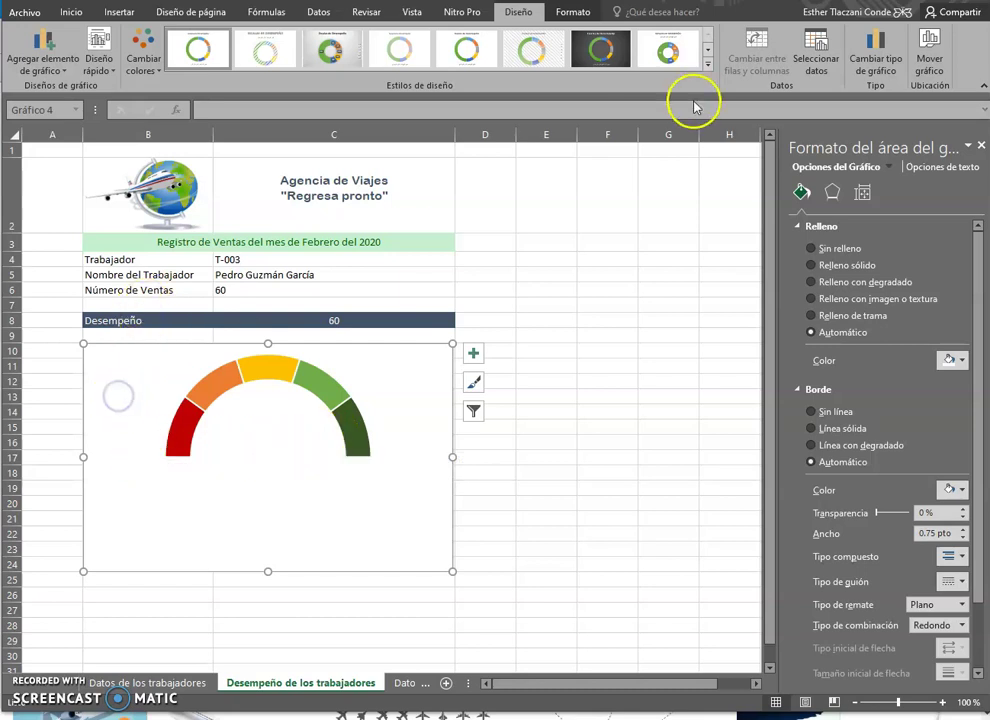
click(575, 13)
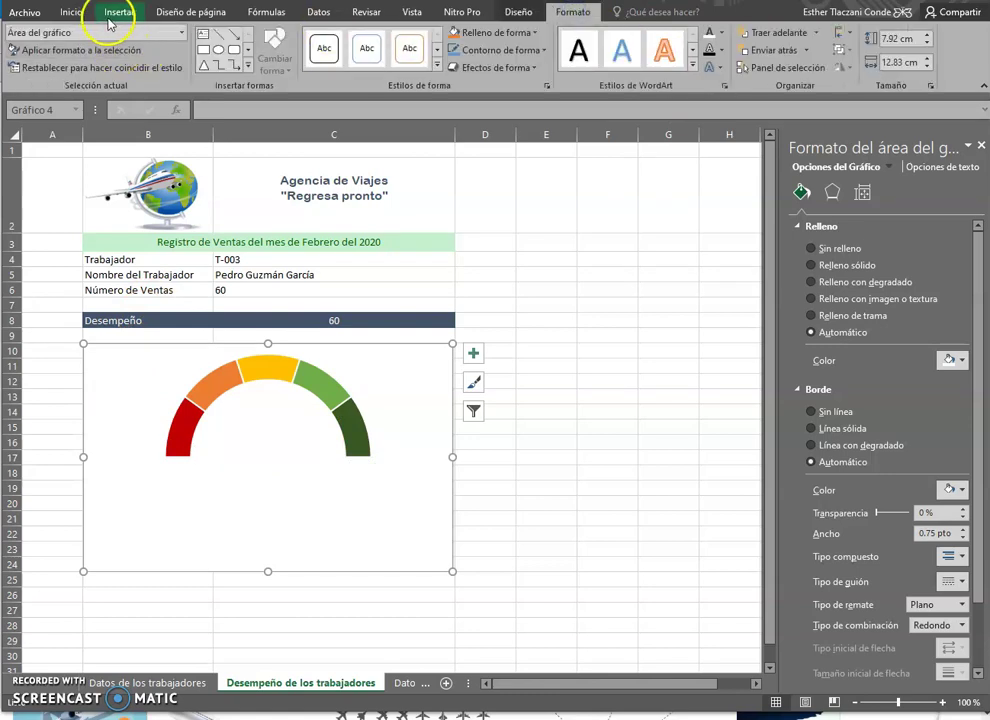
click(119, 12)
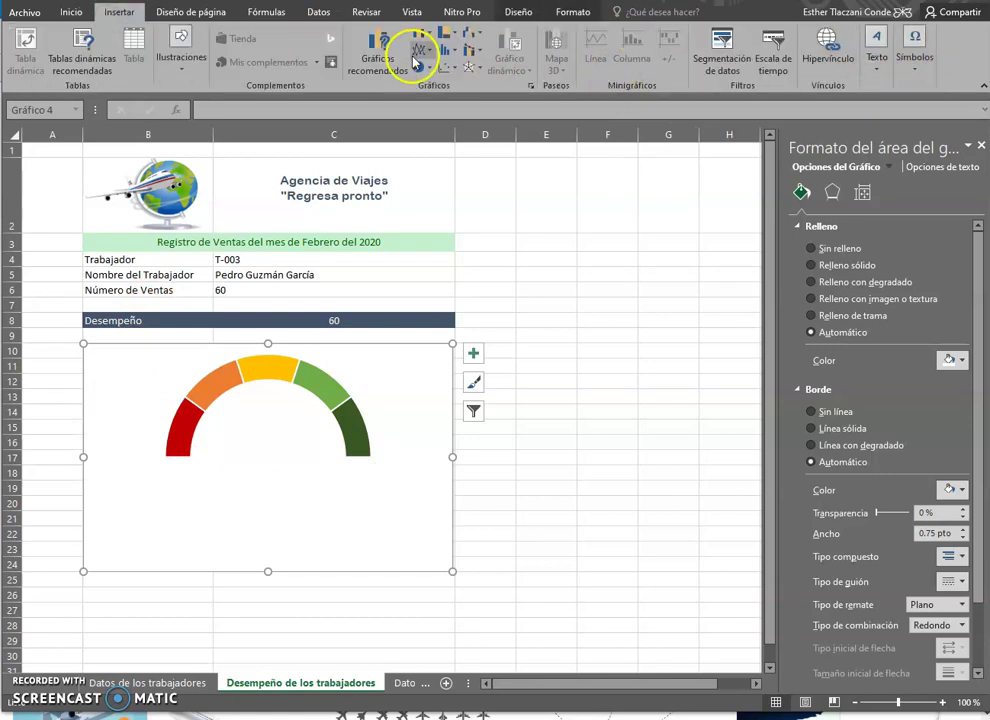
click(877, 50)
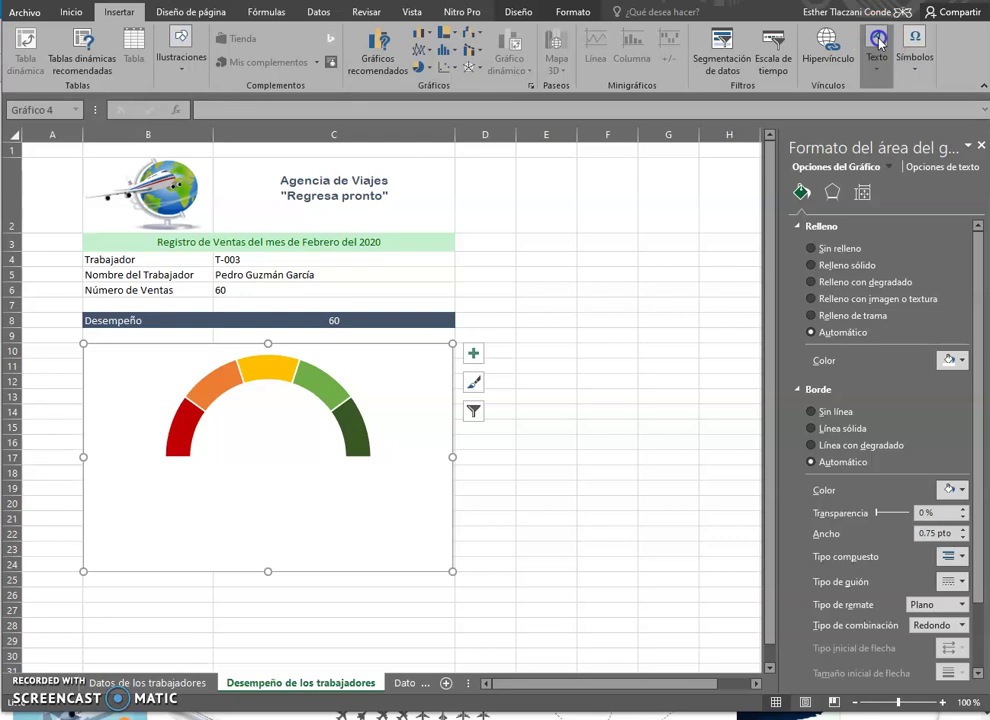
click(826, 115)
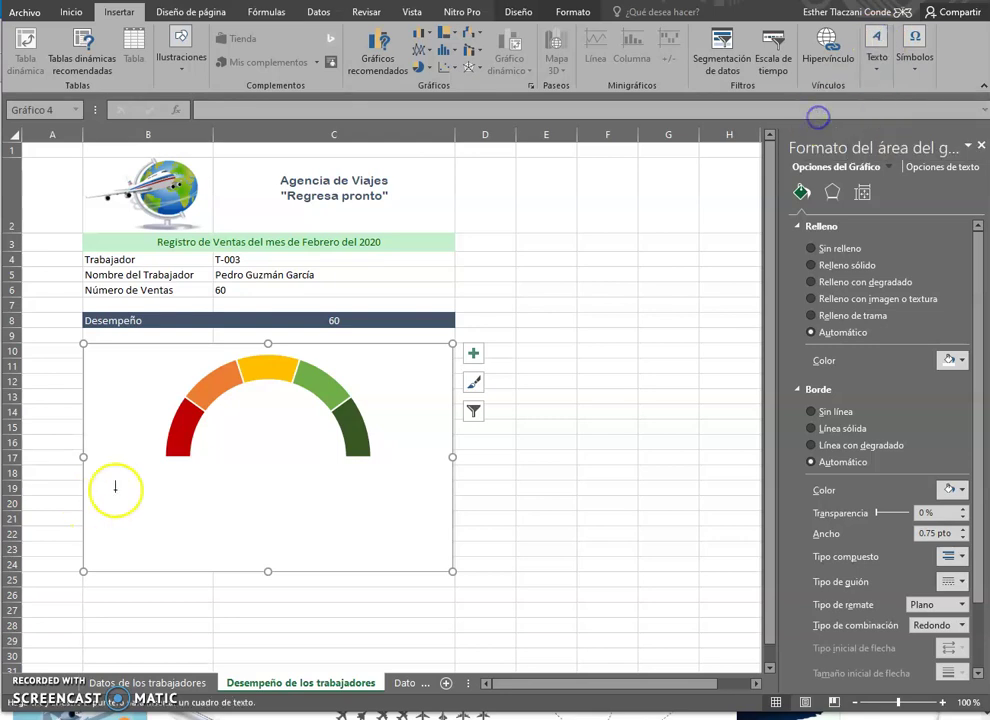
drag(99, 420, 172, 493)
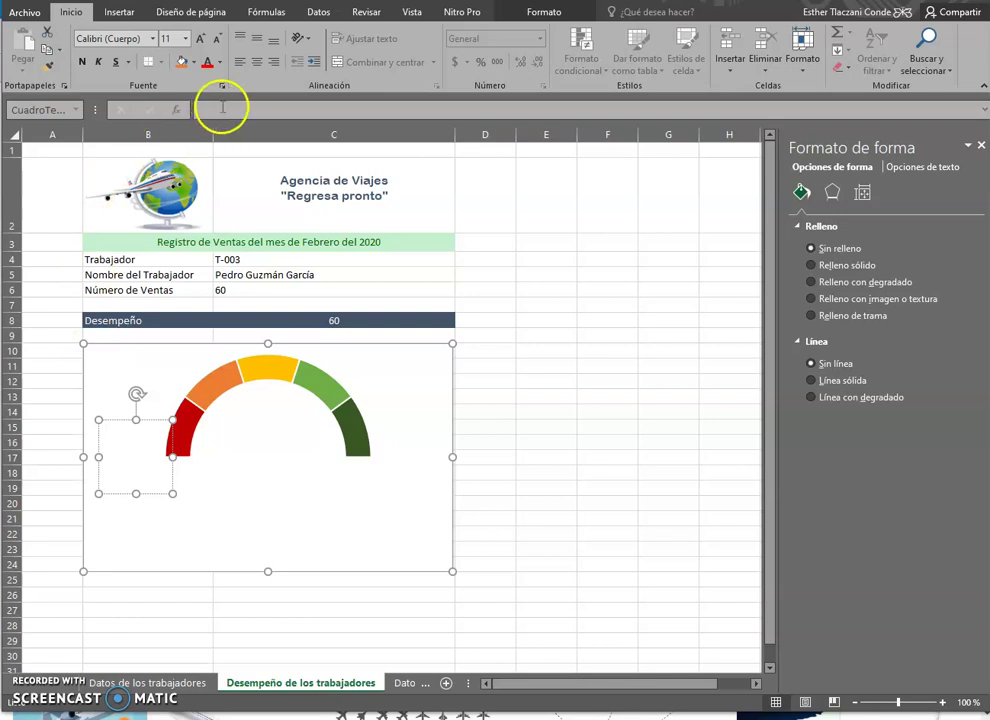
Step: Try to link the empty text box to the Muy mal label in cell D2 of the Datos sheet
click(224, 106)
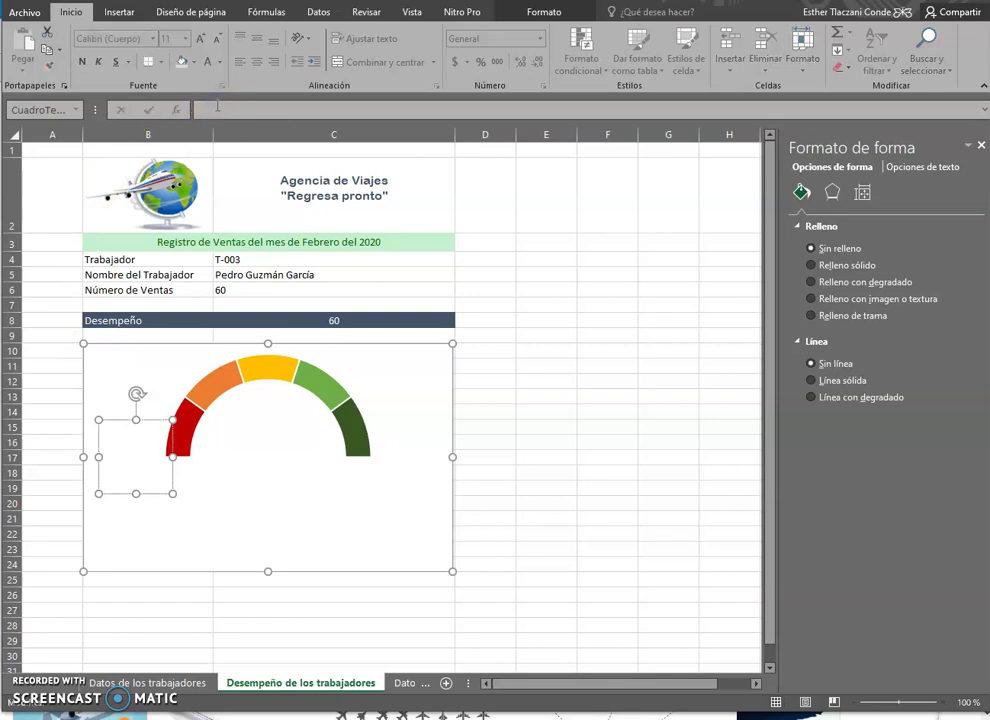
click(404, 683)
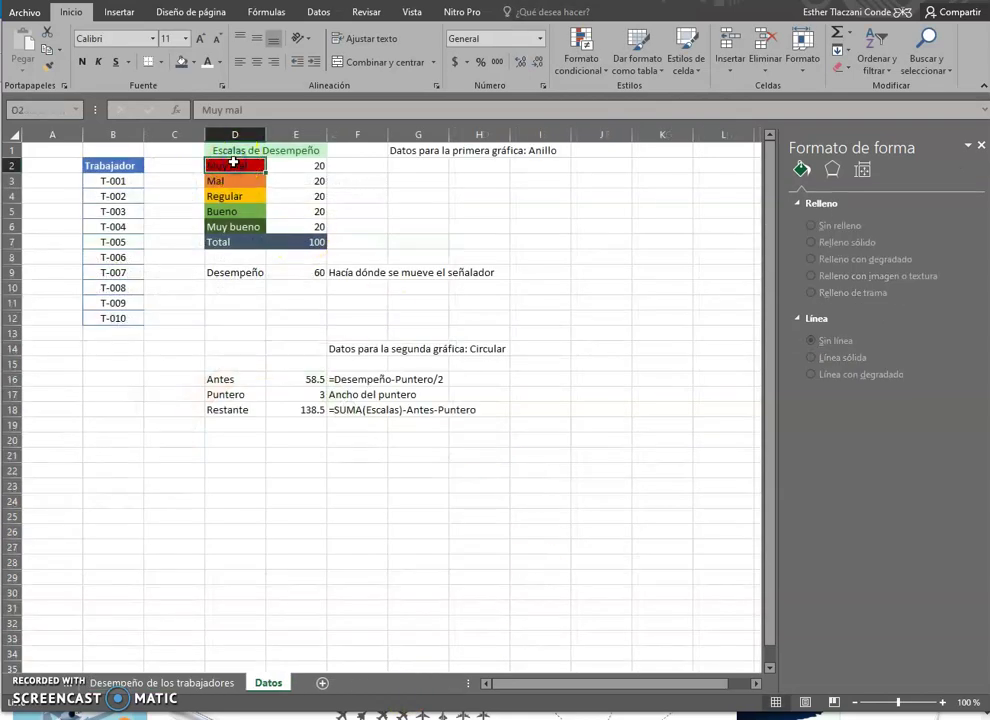
key(Down)
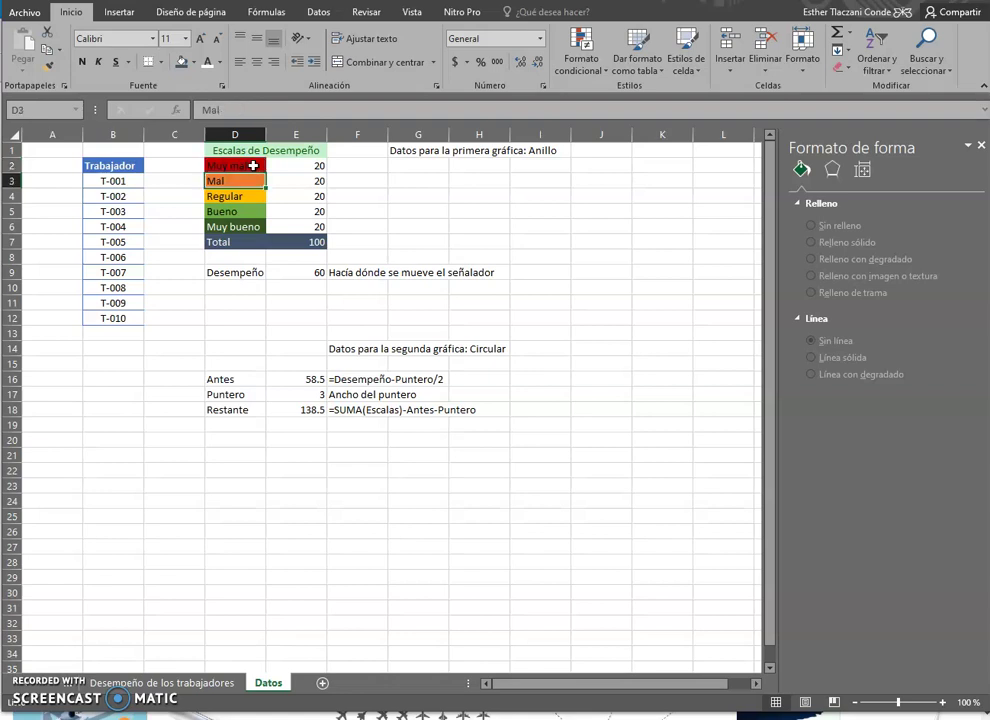
click(200, 686)
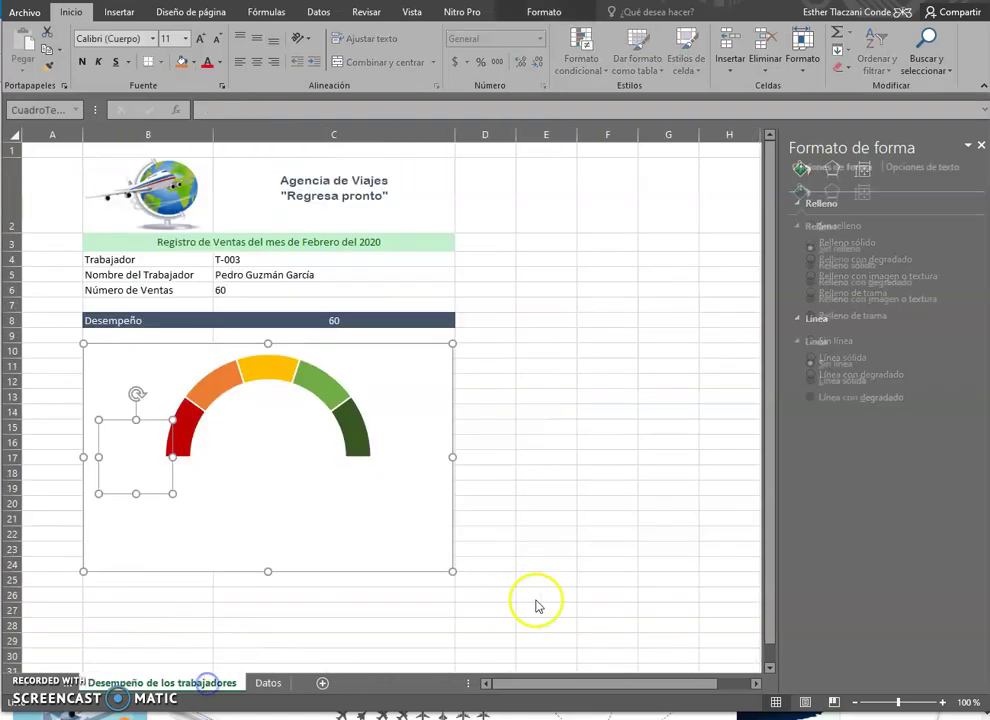
Step: Link the empty text box beside the dark red slice to cell D2 of the Datos sheet and shorten it to one line
click(299, 105)
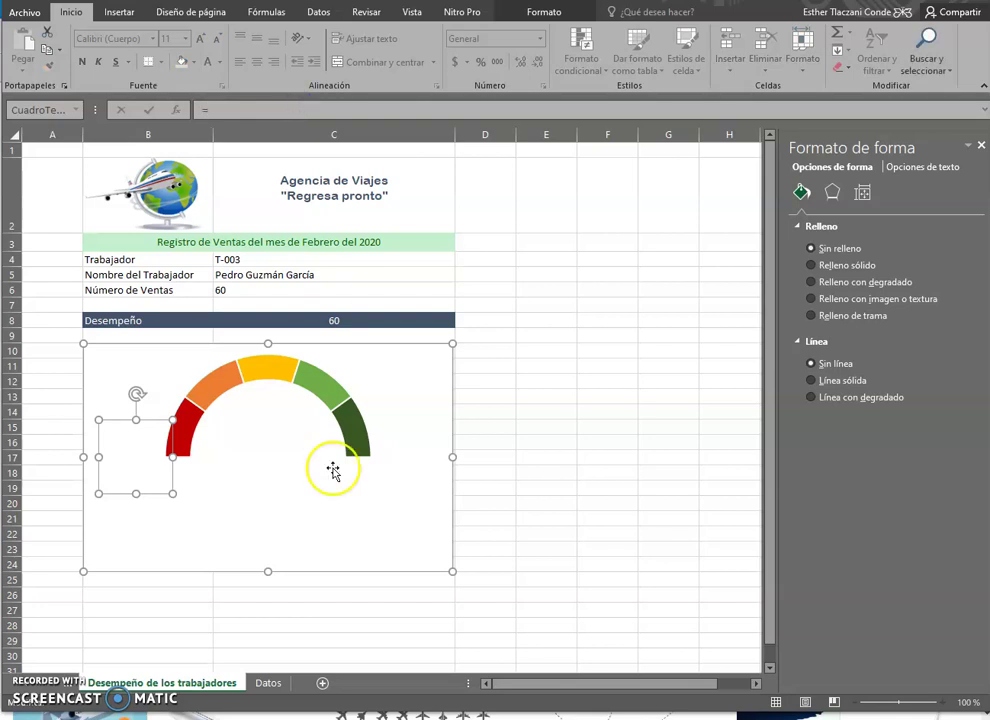
click(270, 684)
click(245, 166)
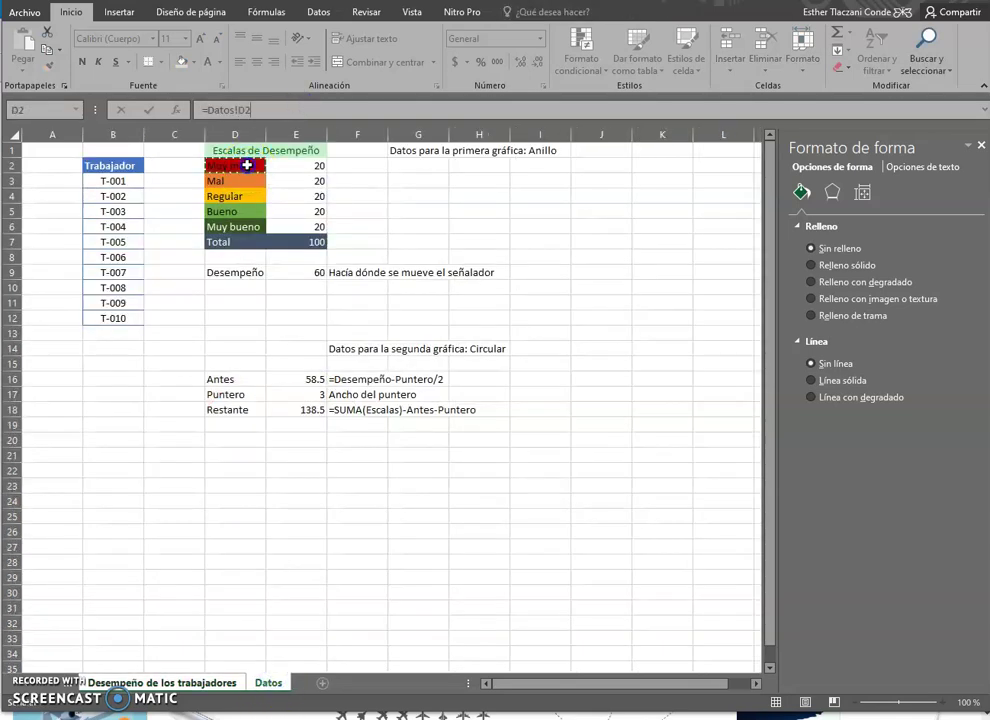
key(Return)
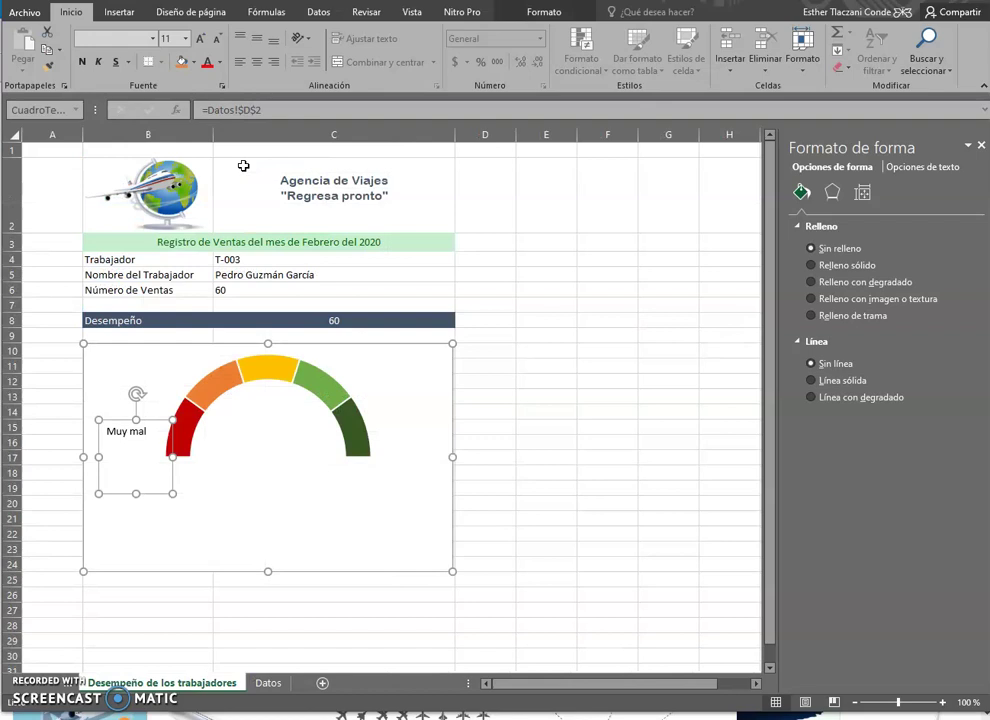
drag(136, 493, 136, 450)
Step: Paste a copy of the Muy mal label into the chart and place it beside the orange slice
click(206, 395)
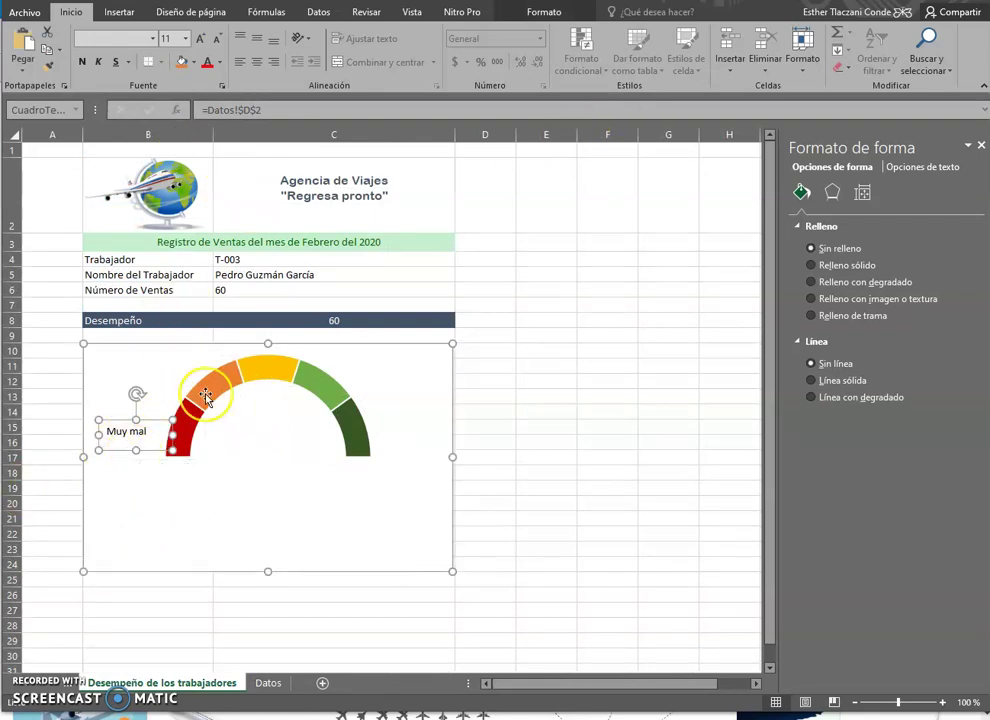
click(131, 379)
key(ctrl+v)
drag(139, 380, 195, 388)
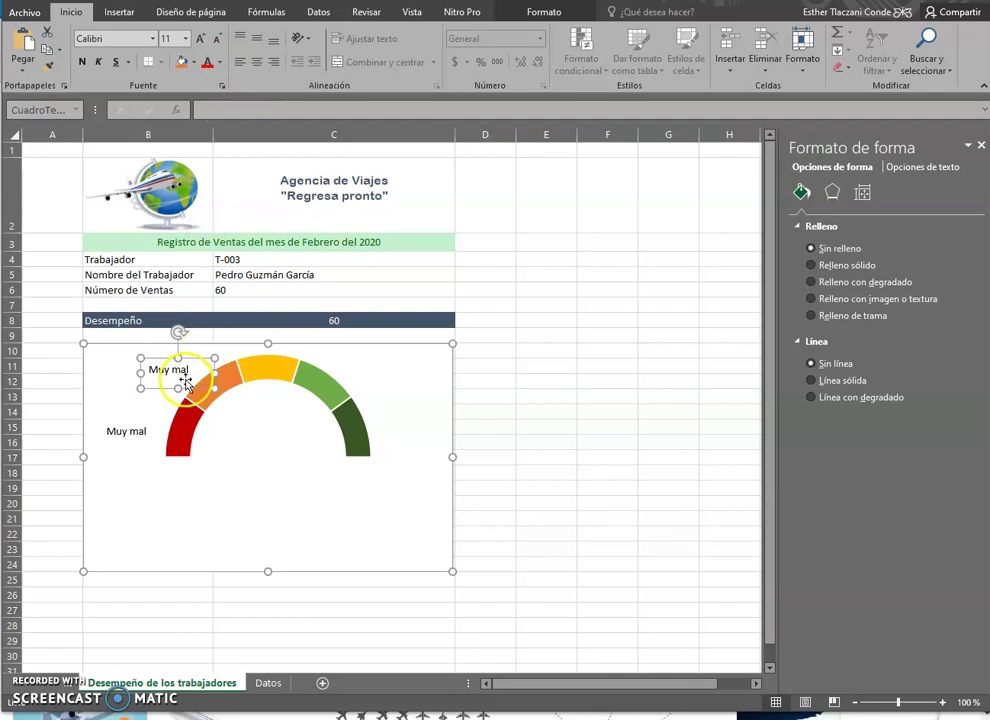
Step: Link the copied label beside the orange slice to the Mal label in cell D3 of the Datos sheet
click(247, 111)
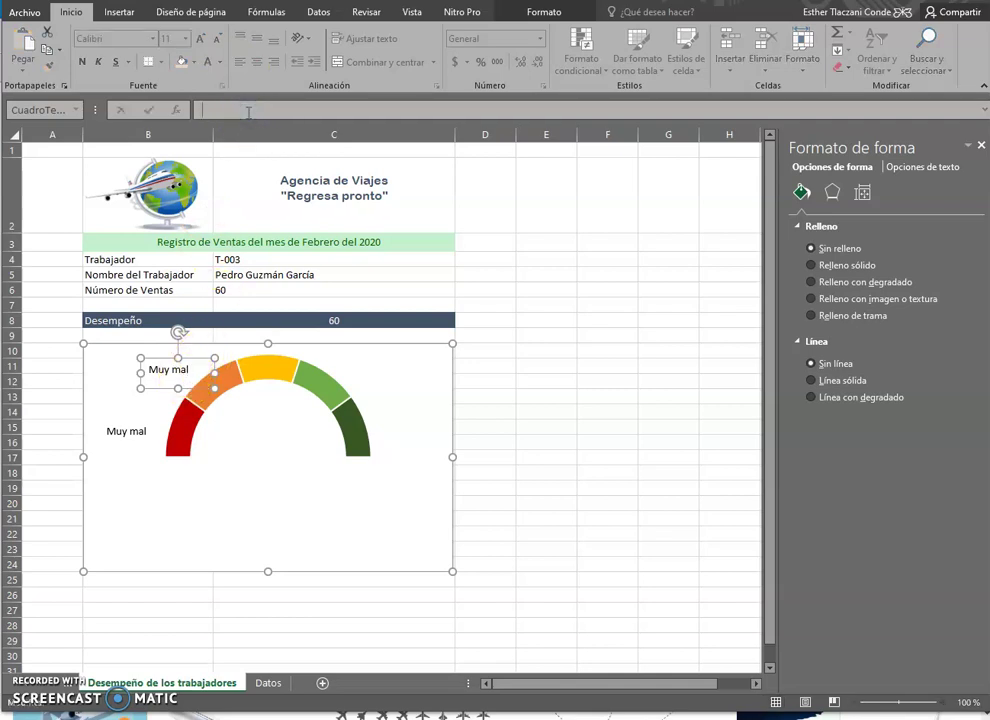
text(=)
click(266, 683)
click(244, 180)
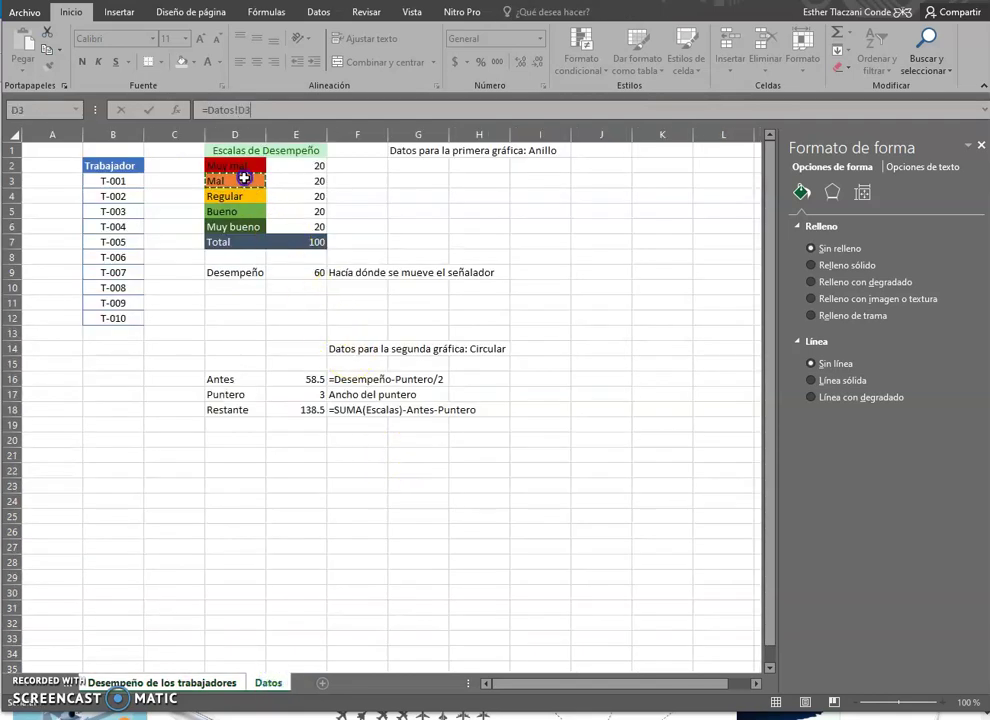
key(Return)
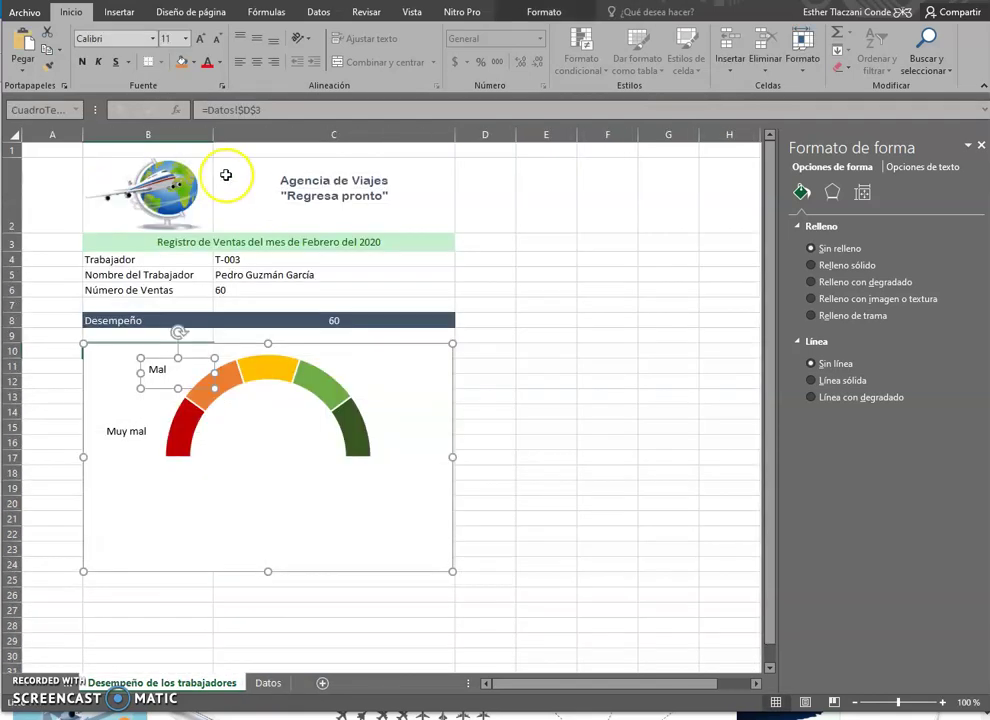
click(428, 408)
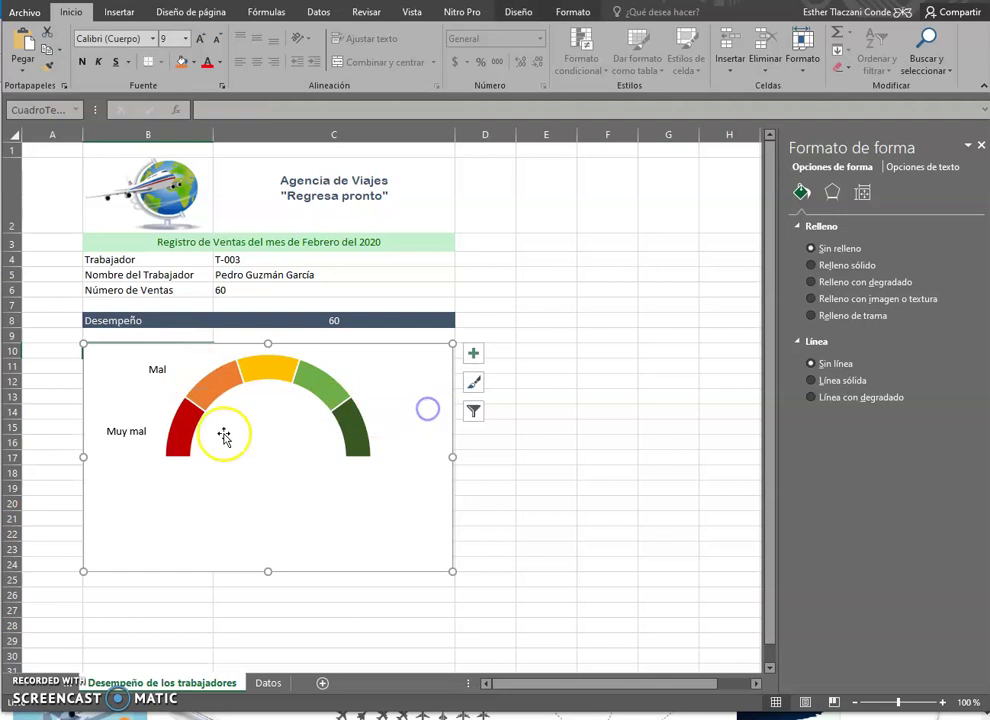
Step: Change cell D2 on the Datos sheet to Mal rendimiento and return to the Desempeño de los trabajadores sheet
click(268, 683)
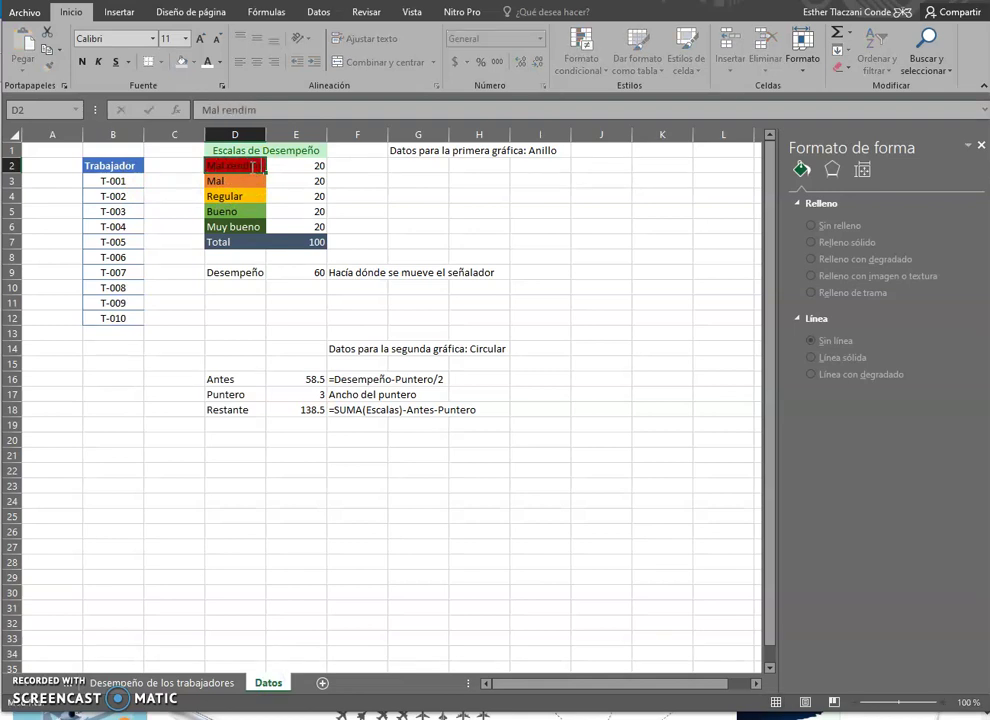
key(Return)
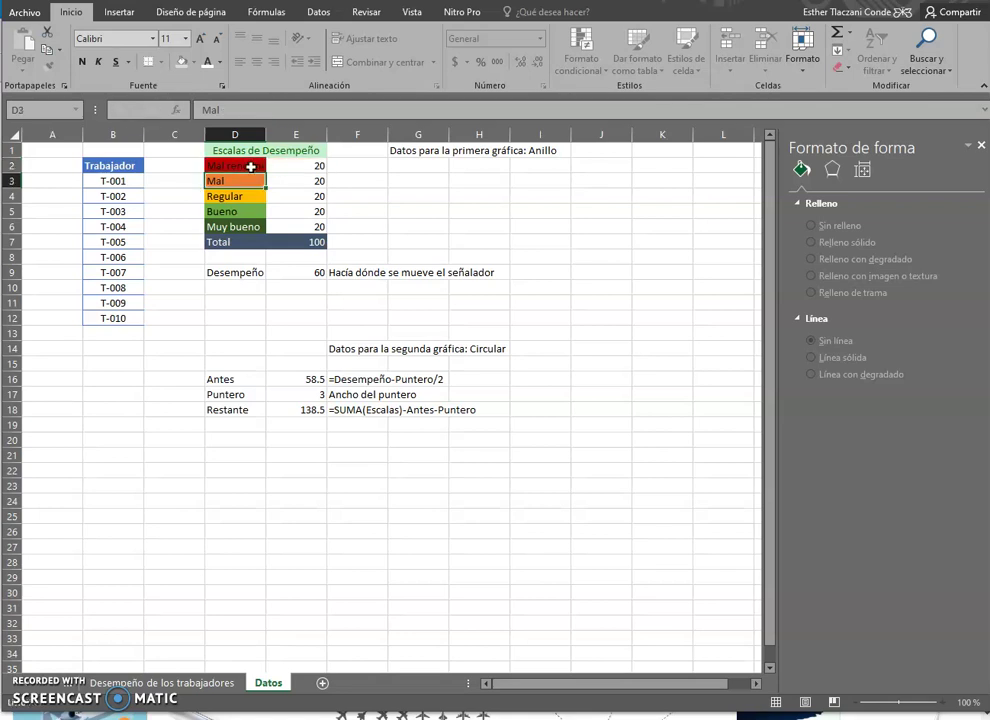
click(185, 683)
Step: Move the Mal rendimiento label toward the chart's outer edge, clear of the dark red slice
click(137, 427)
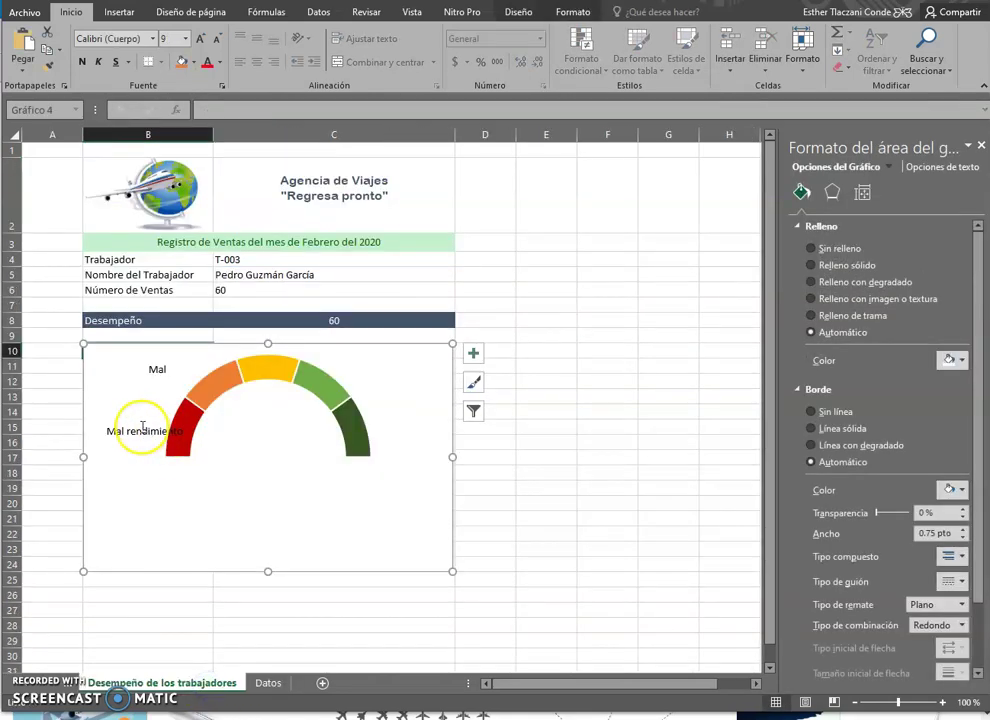
click(137, 424)
drag(137, 424, 101, 421)
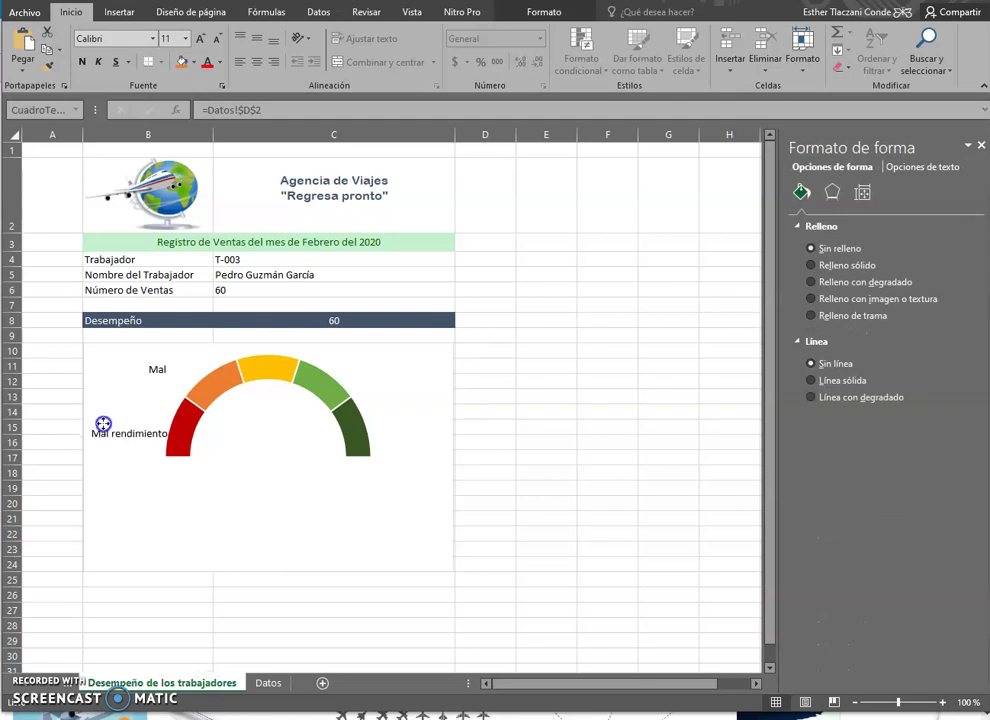
click(201, 480)
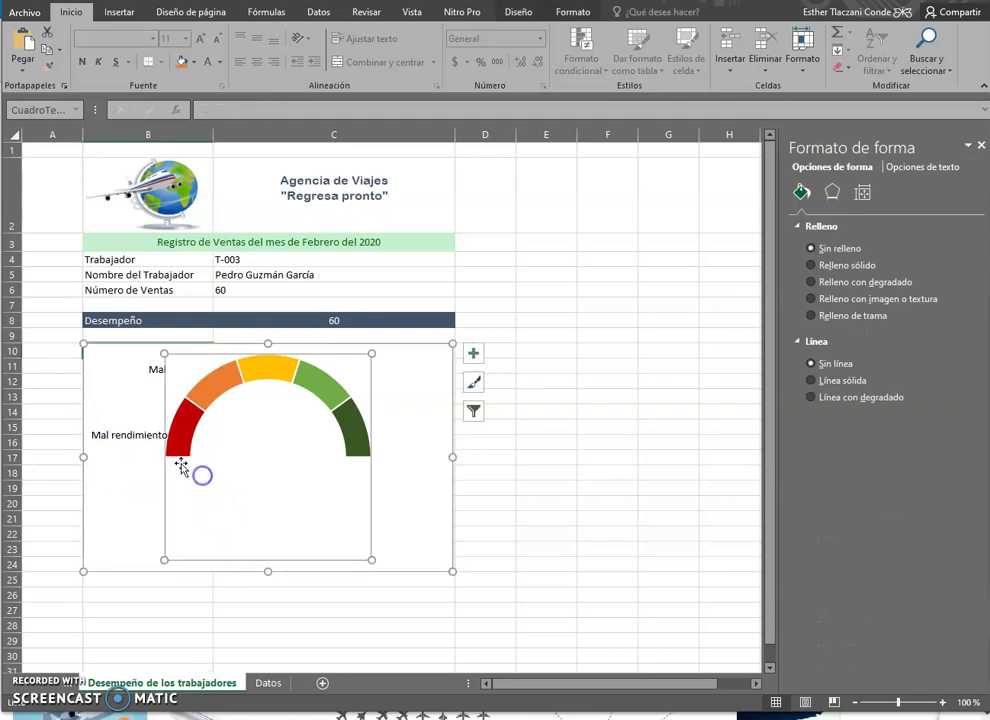
click(270, 473)
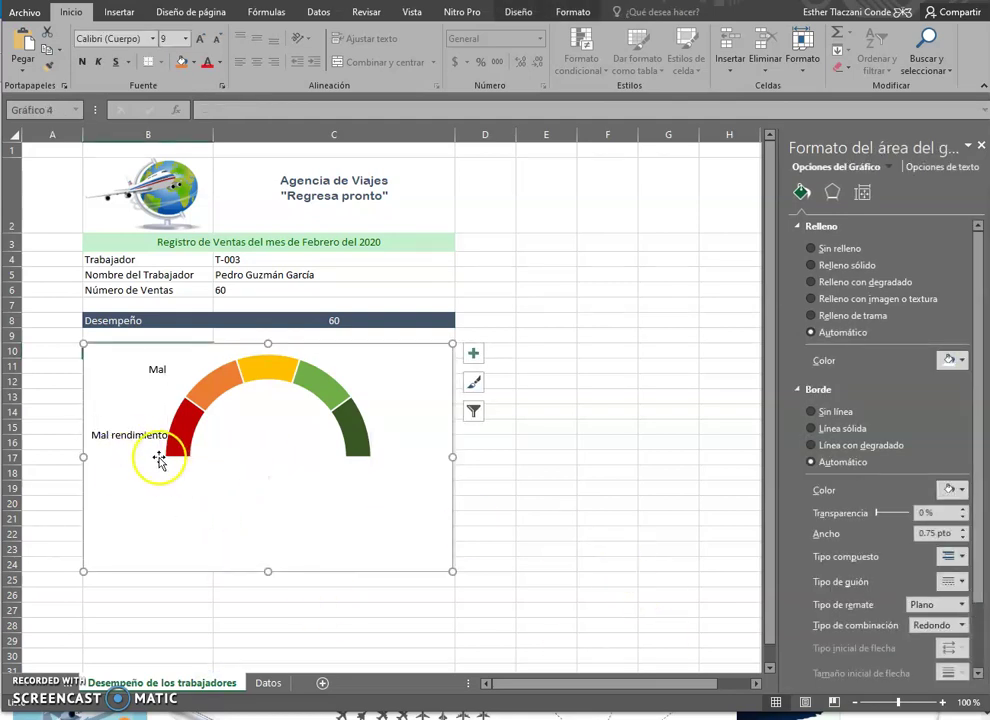
Step: Check the cell link of the dark red slice's label and set its source cell D2 on the Datos sheet to Muy malo
click(130, 430)
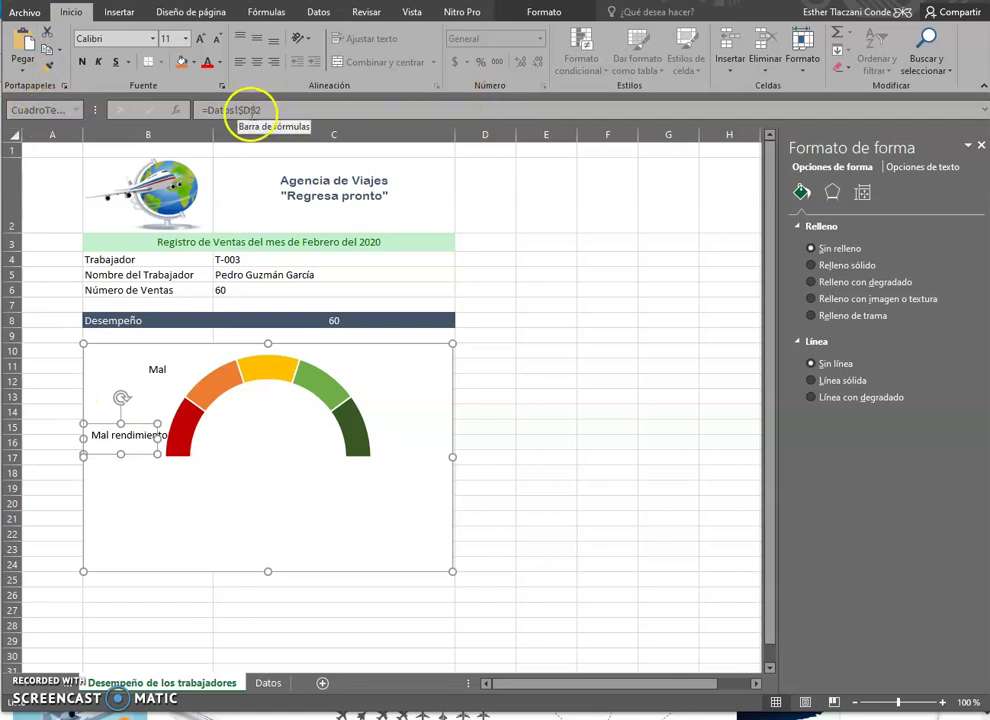
click(268, 683)
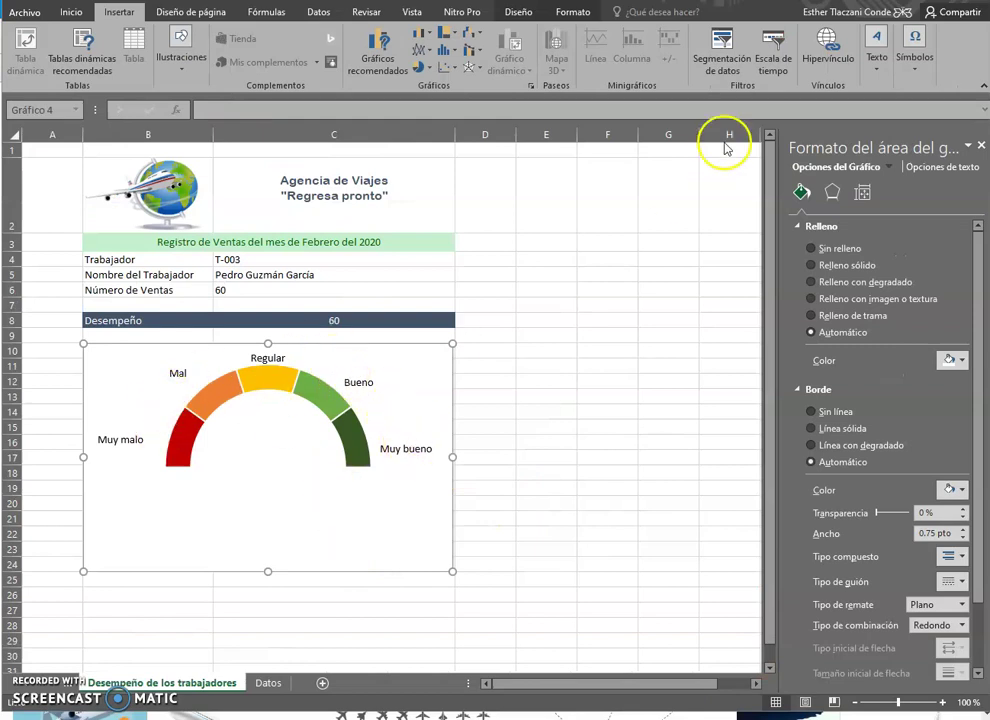
Step: Insert a text box inside the chart below the gauge with the text "Desempeño del trabajador:"
click(876, 45)
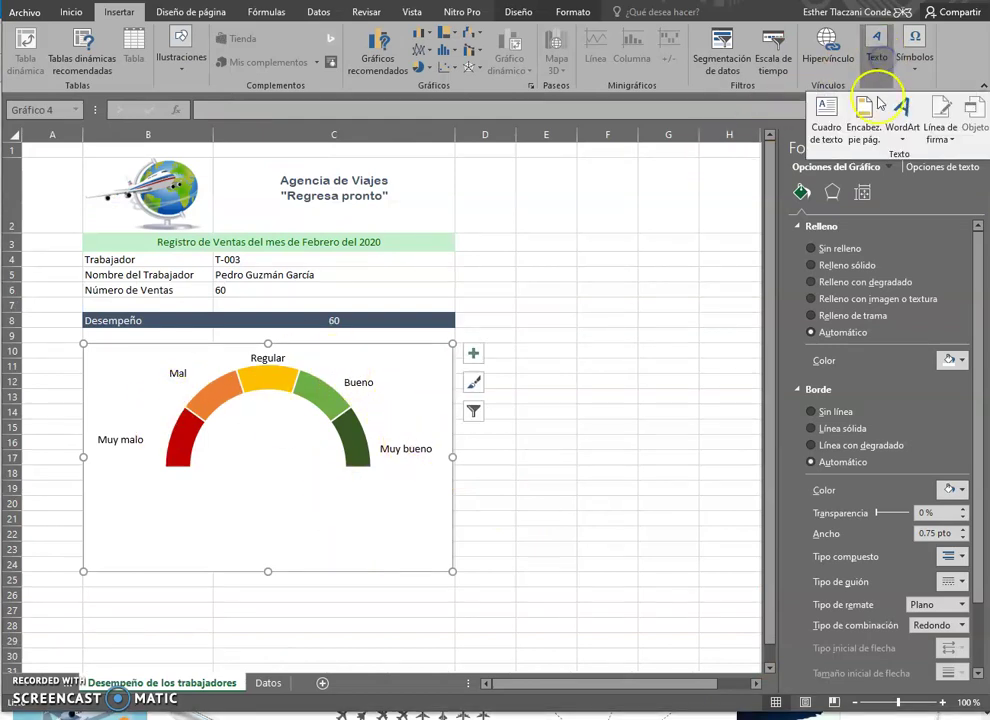
click(892, 112)
click(825, 118)
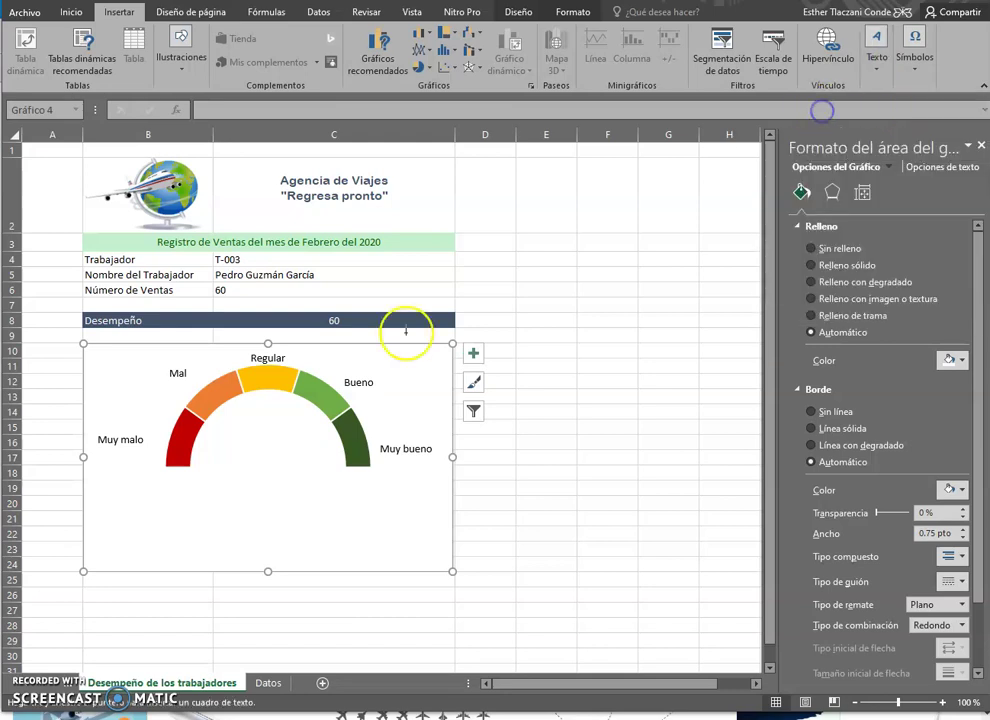
click(185, 499)
text(Desempeño del trabajador:)
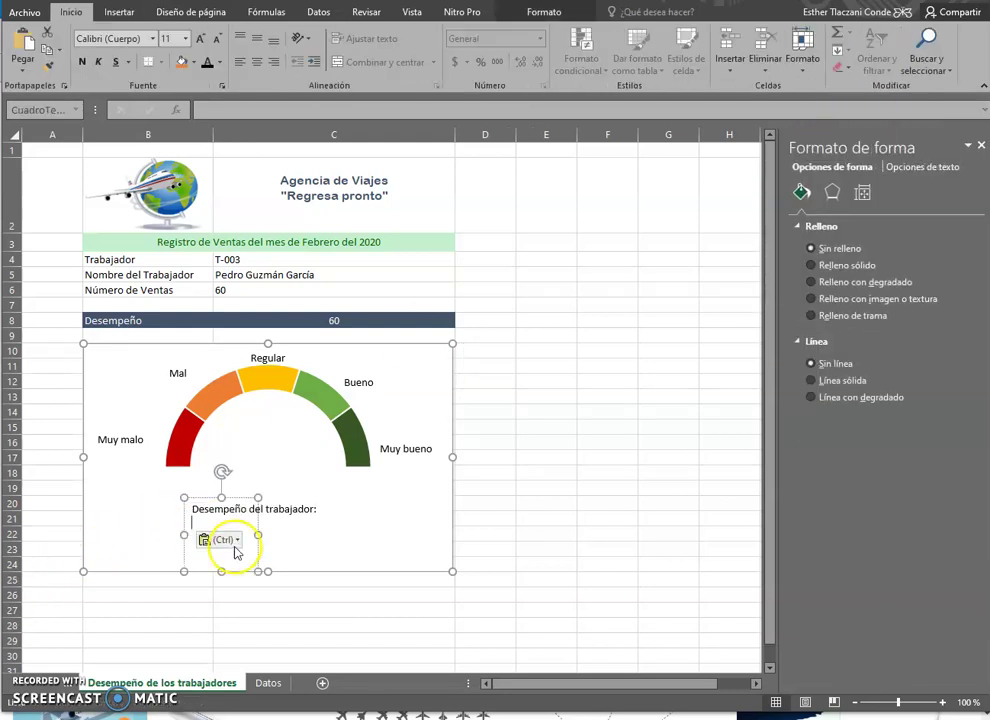
Step: Resize the "Desempeño del trabajador:" text box and center it directly beneath the gauge, around row 19
drag(221, 567, 301, 486)
click(287, 505)
click(285, 536)
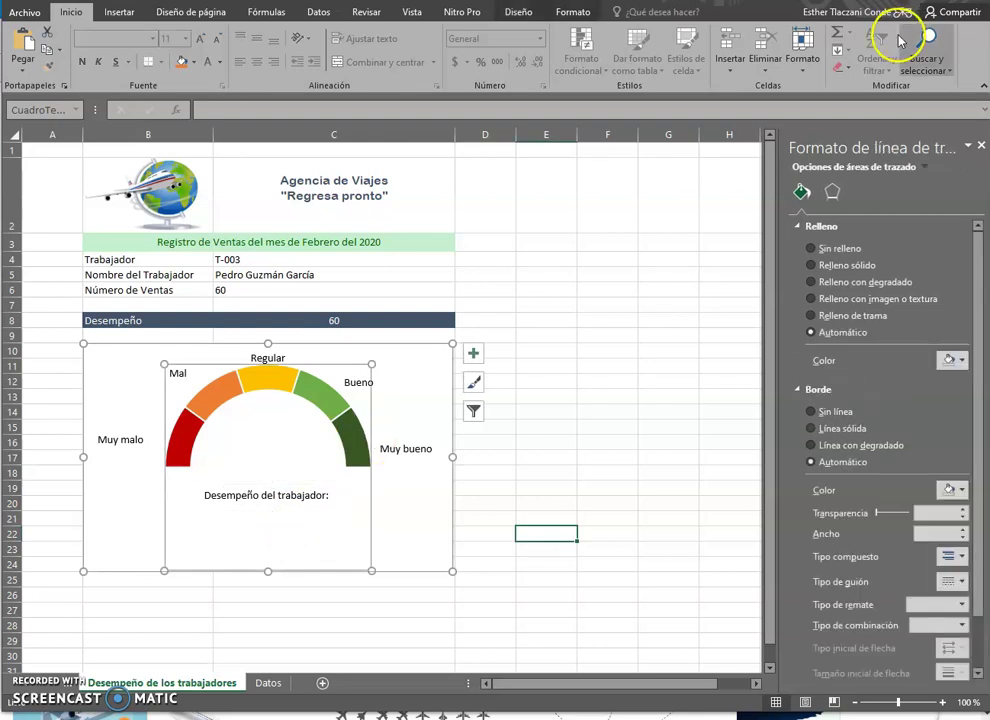
click(401, 503)
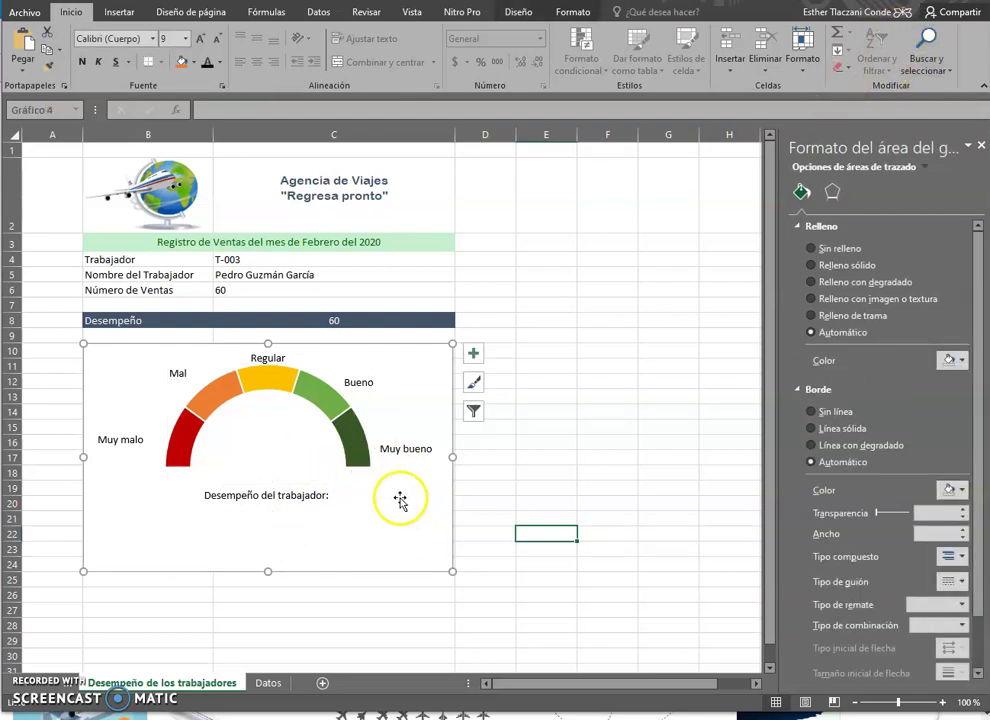
Step: Insert an empty text box inside the chart below the "Desempeño del trabajador:" caption
click(122, 13)
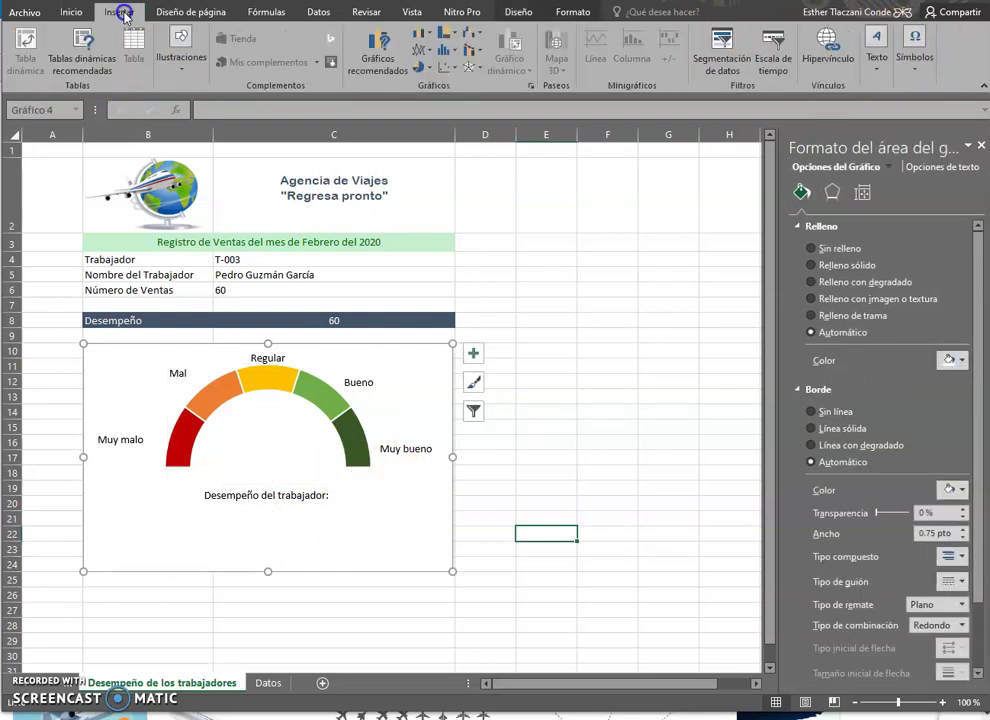
click(877, 55)
click(840, 110)
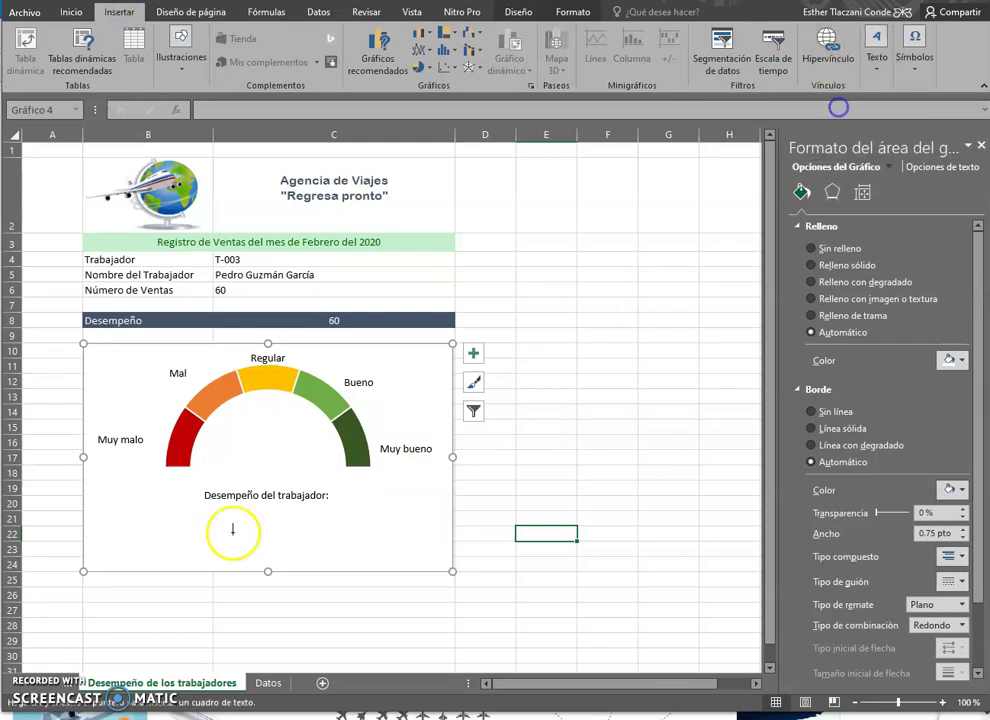
click(223, 526)
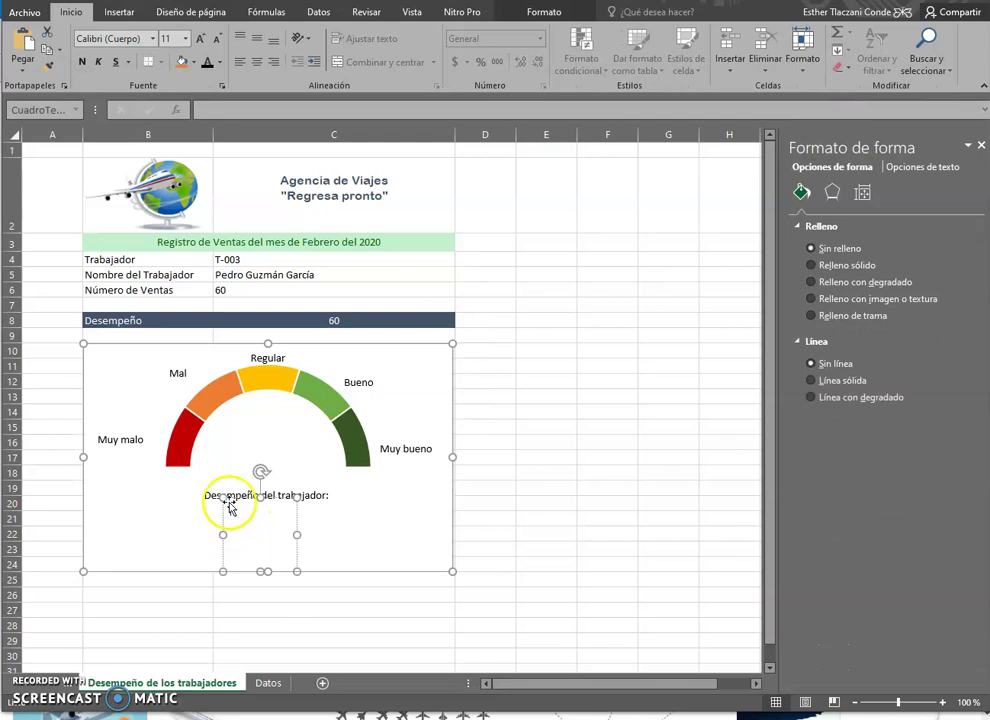
Step: Link the empty text box to the worker's name in cell C5, then resize it to one line and place it under the caption
click(220, 109)
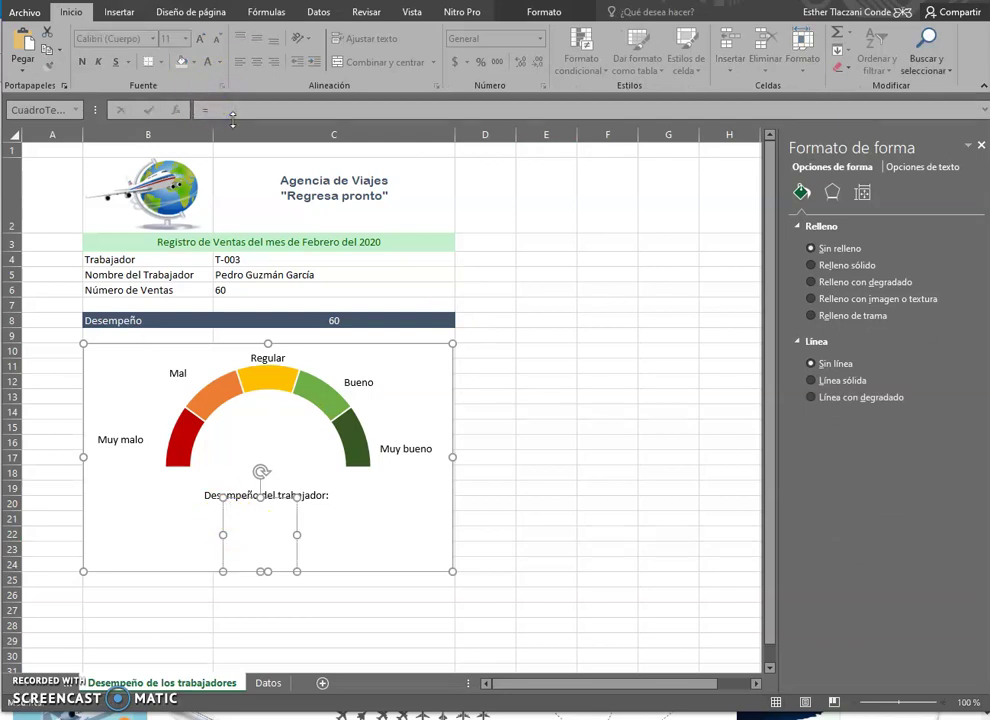
click(247, 274)
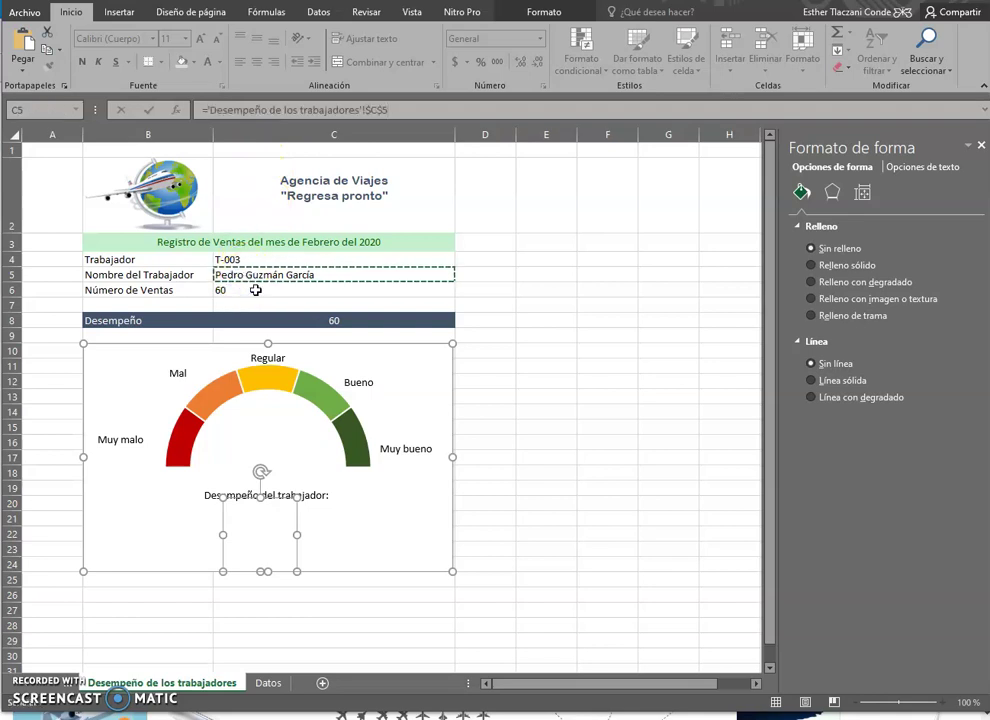
key(Return)
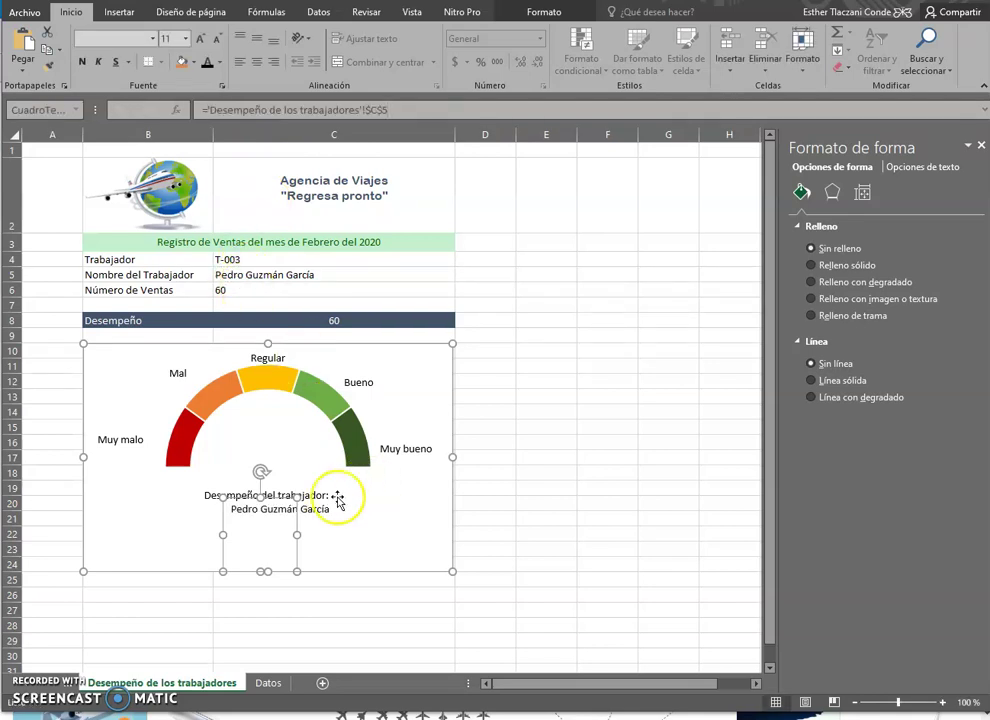
drag(297, 534, 355, 535)
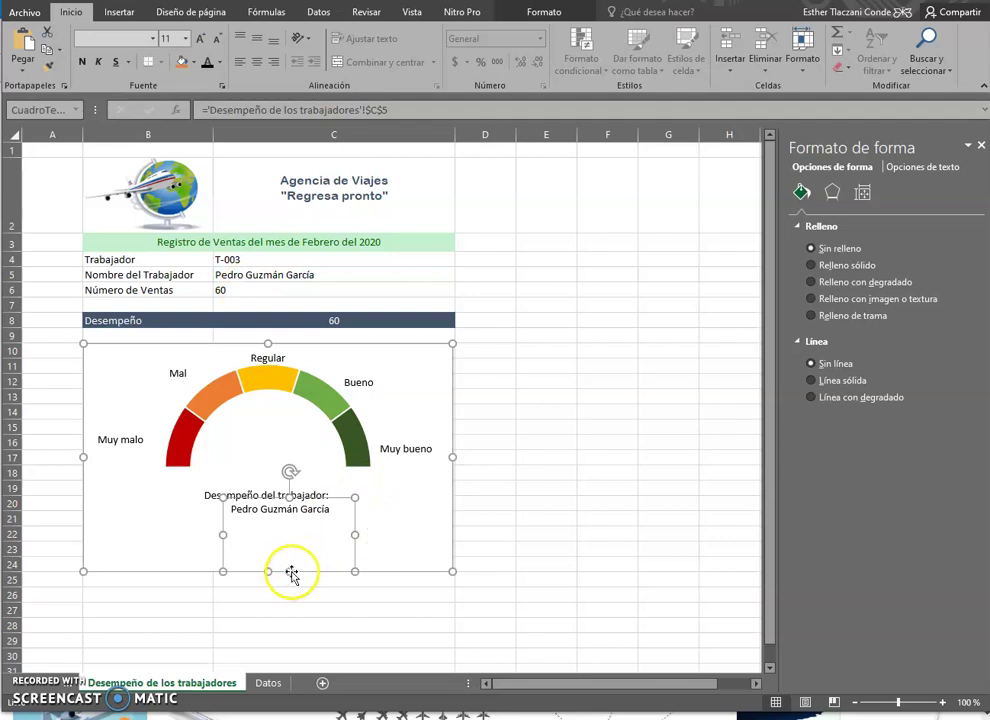
drag(291, 571, 252, 537)
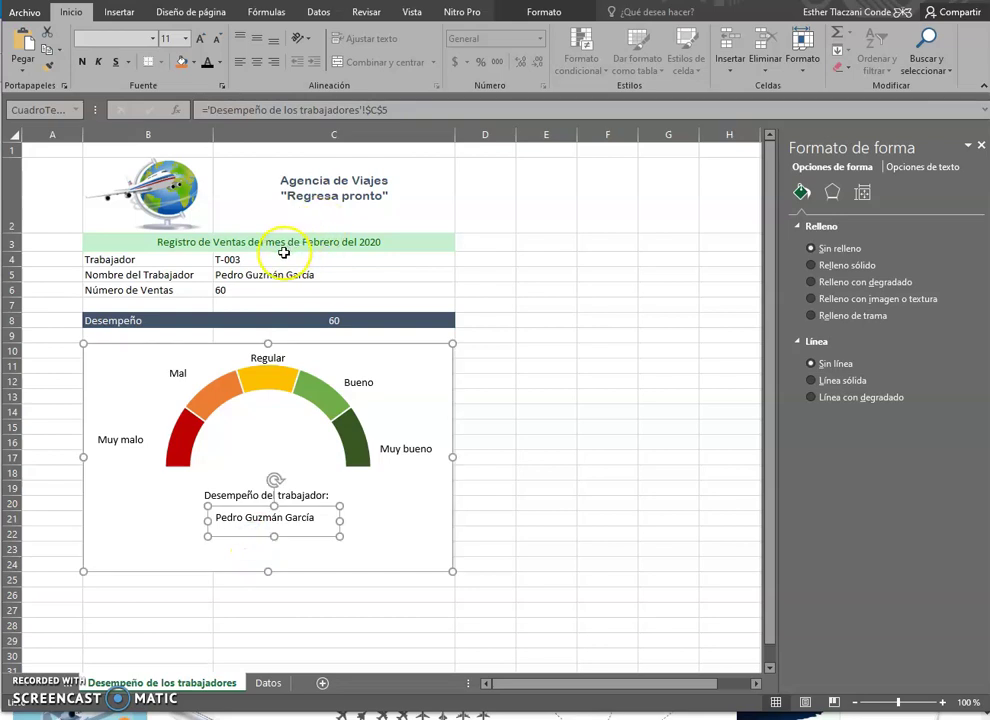
Step: Choose worker T-007 in the Trabajador cell C4 to test the linked name in the chart
click(331, 259)
click(461, 259)
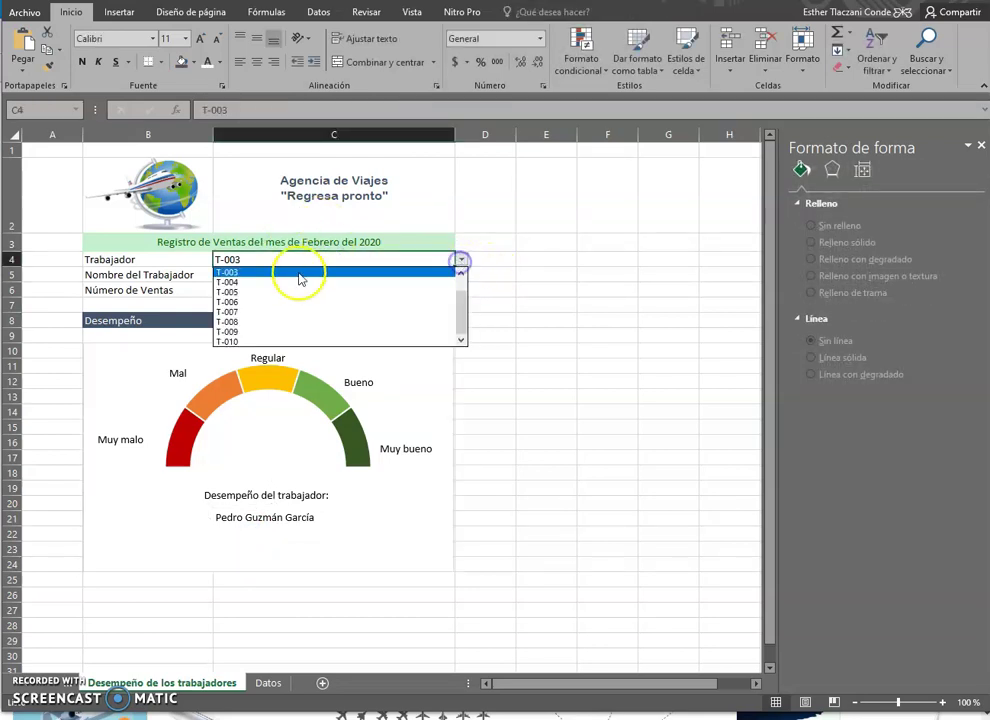
click(251, 313)
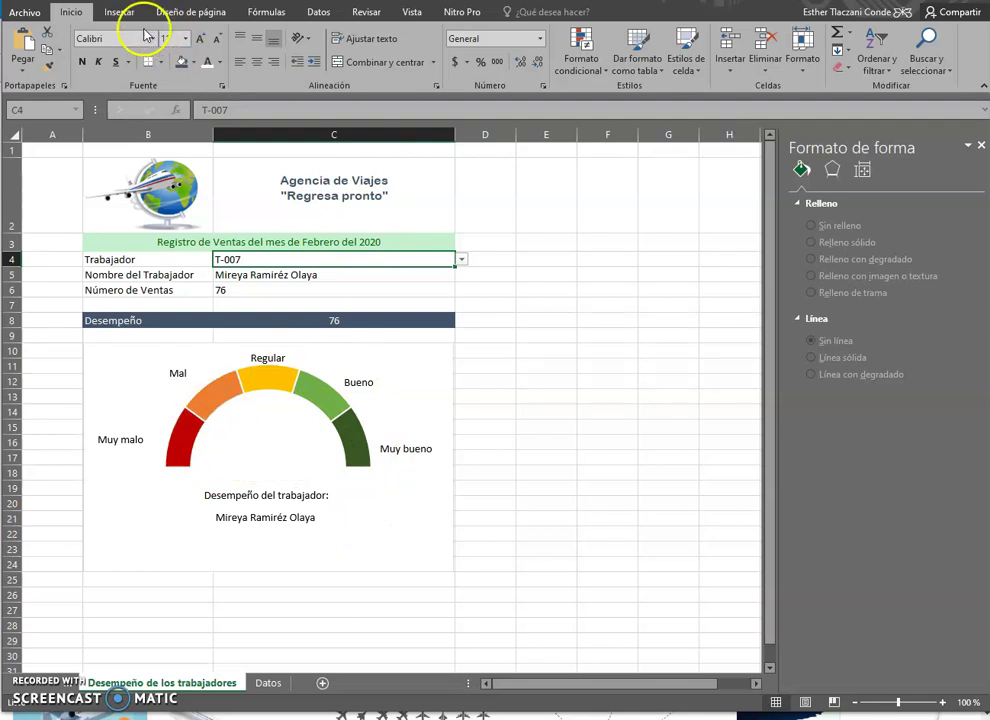
Step: Add a new data series to the gauge chart and take its name from the Puntero heading in cell D15 of the Datos sheet
click(305, 487)
click(245, 445)
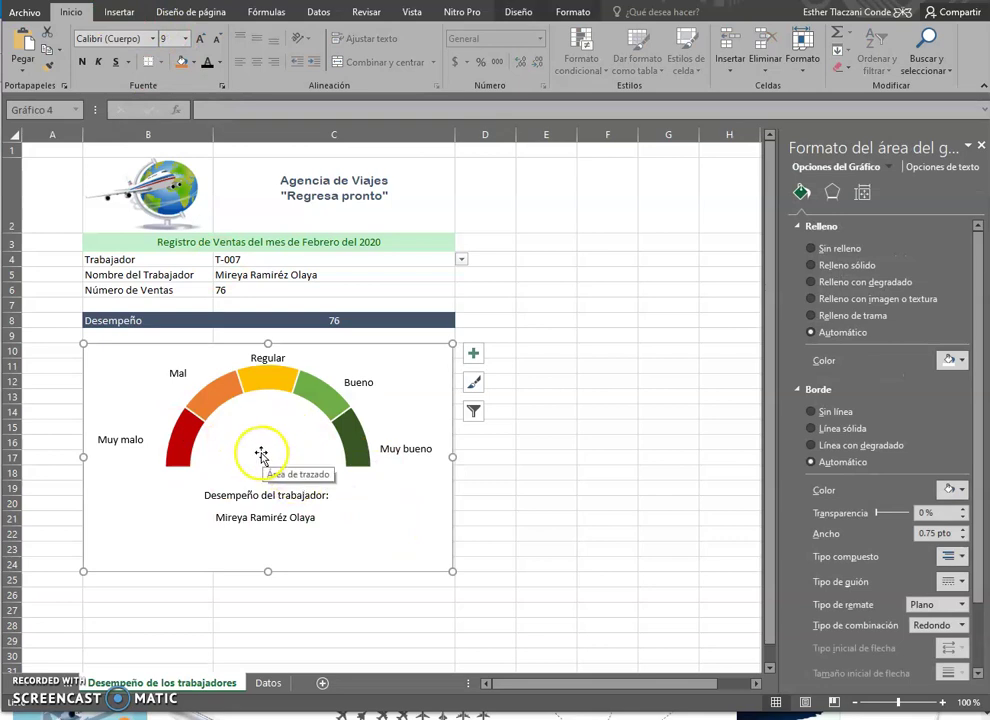
right_click(259, 455)
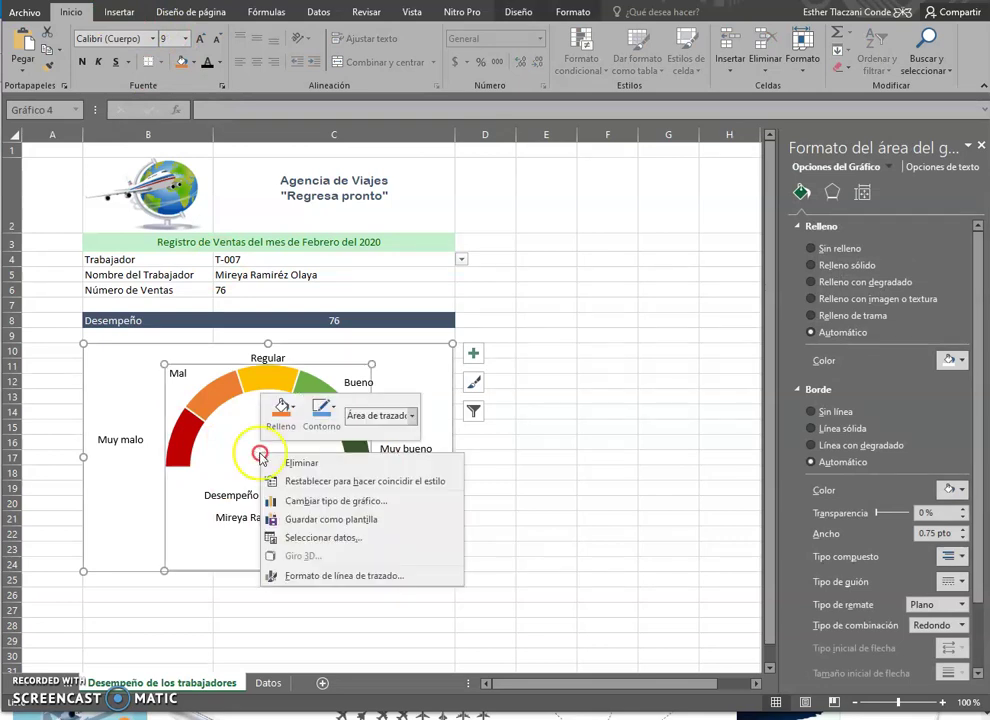
click(313, 540)
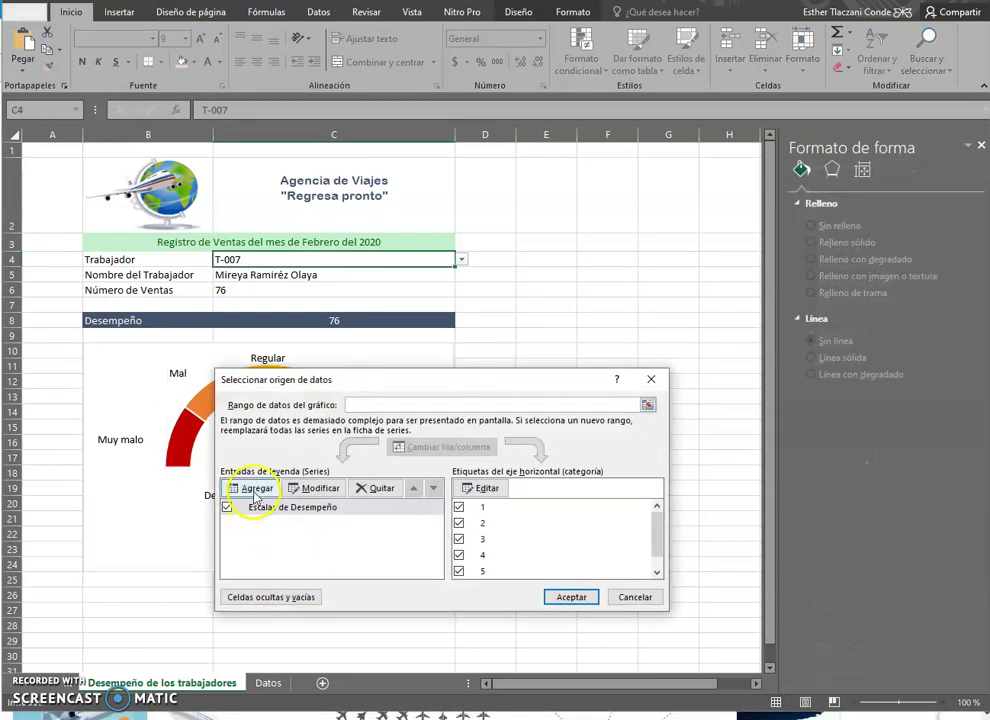
click(256, 490)
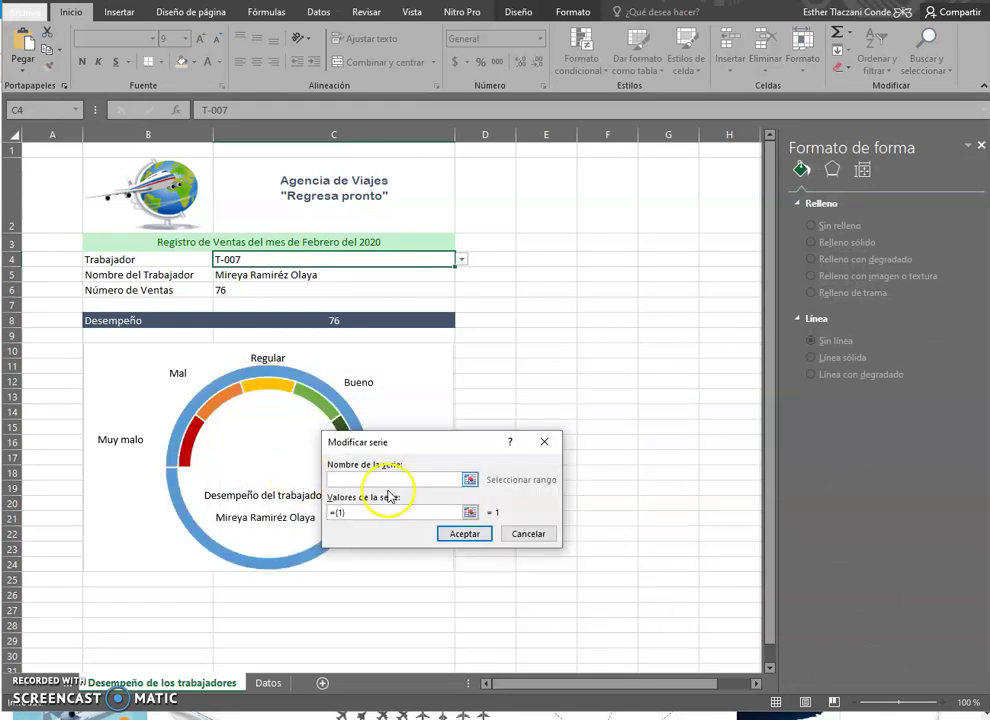
click(264, 681)
click(229, 367)
Step: Set the new series' values to the range E16:E18 on the Datos sheet and apply the chart's data source changes
click(356, 512)
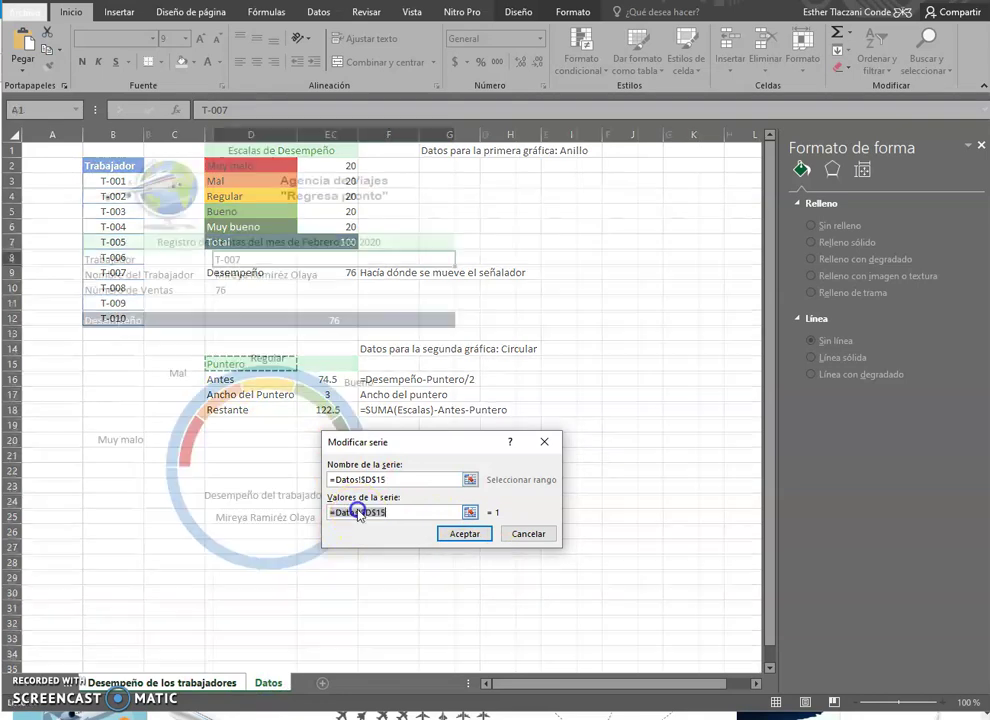
click(264, 681)
click(333, 384)
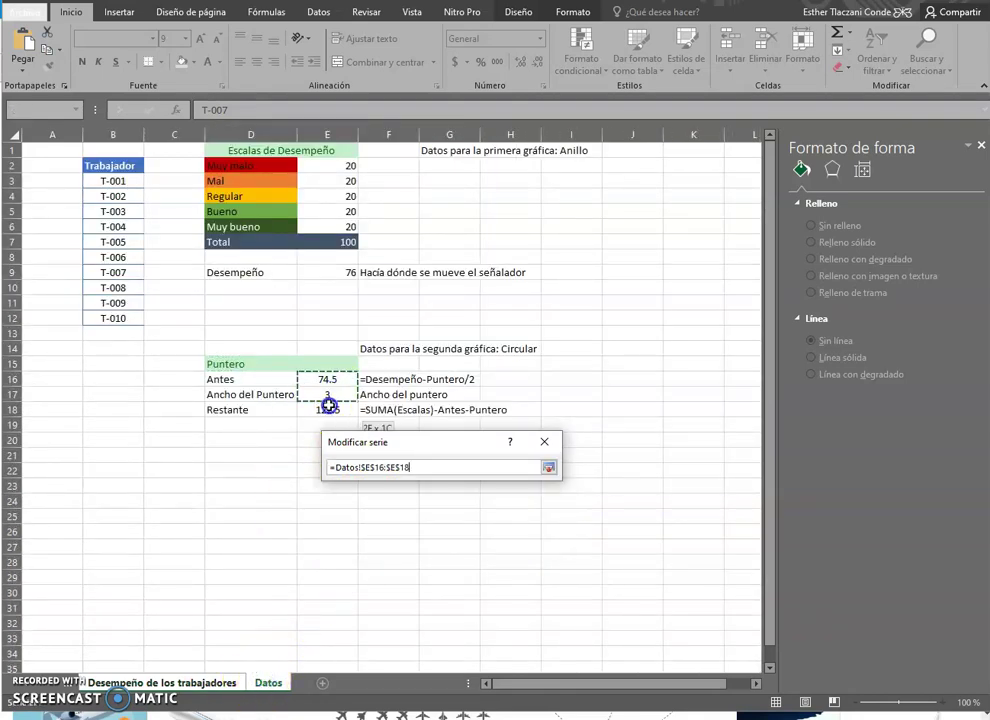
drag(328, 405, 329, 409)
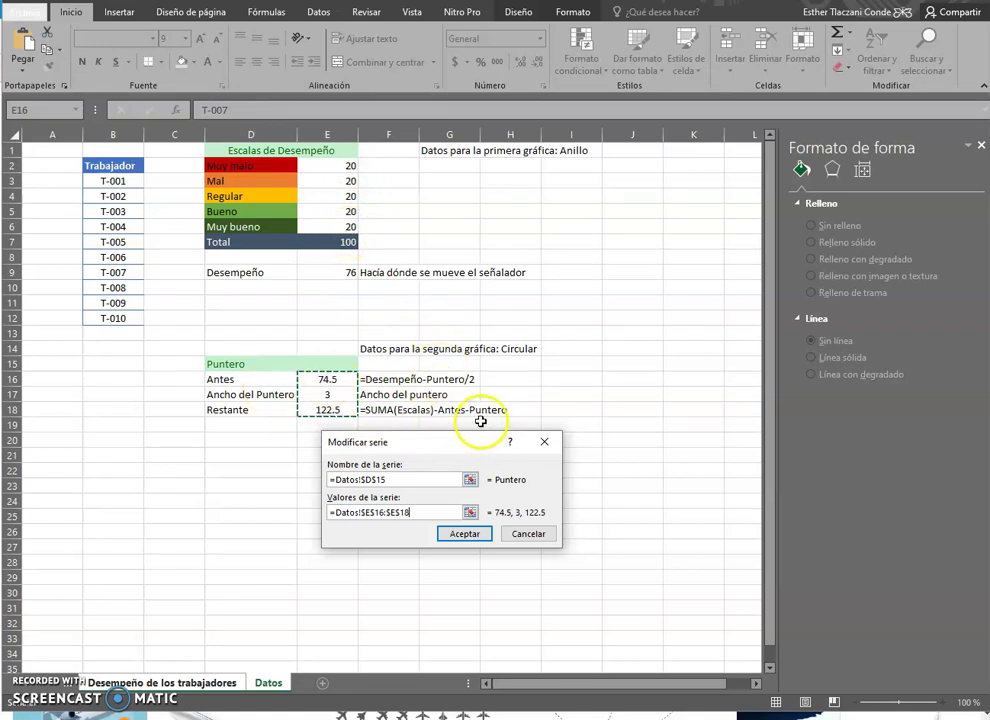
click(452, 527)
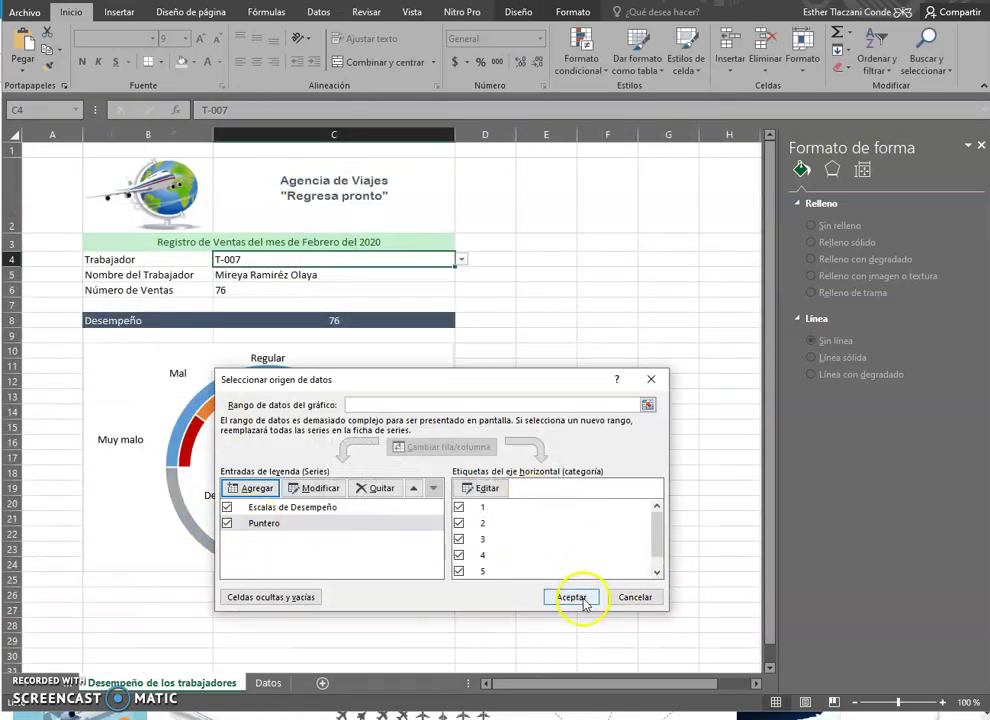
scroll(592, 537, down, 1)
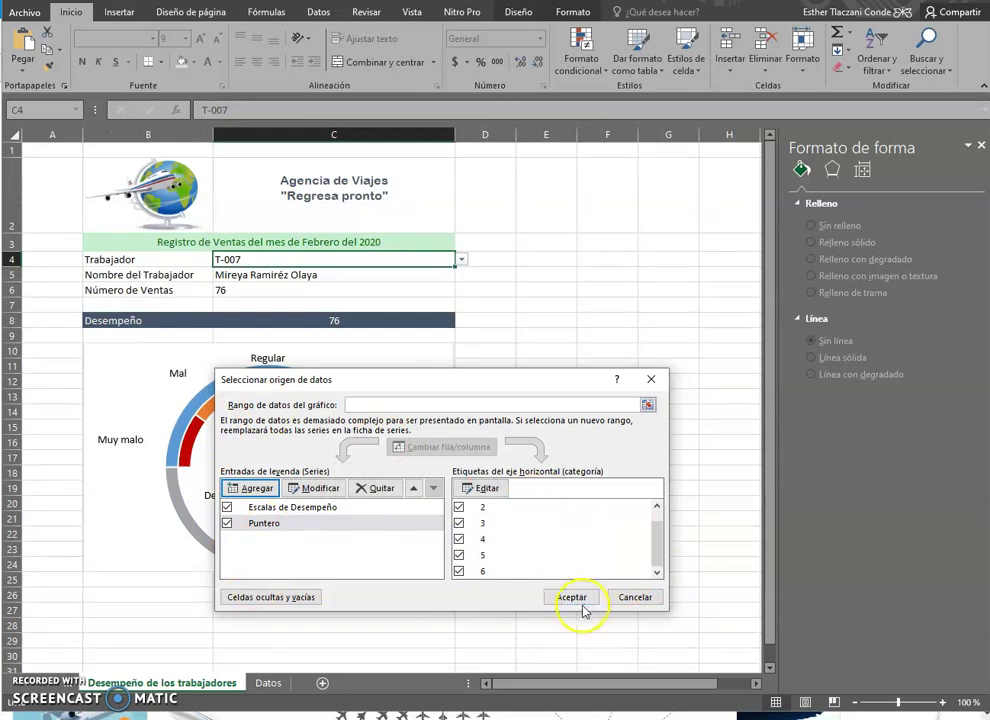
click(578, 598)
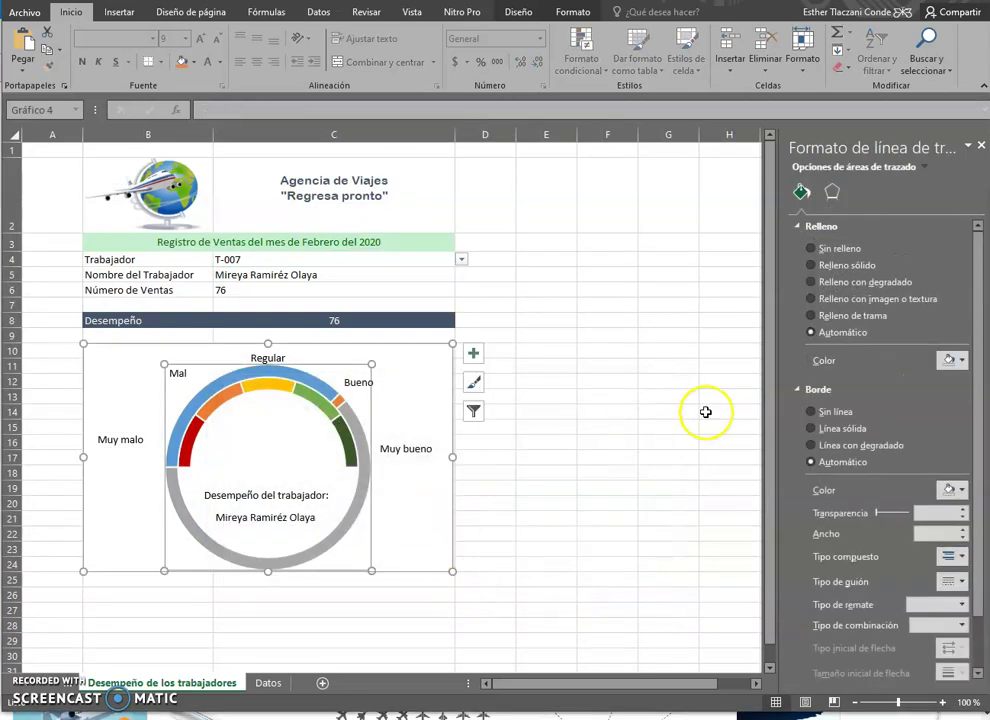